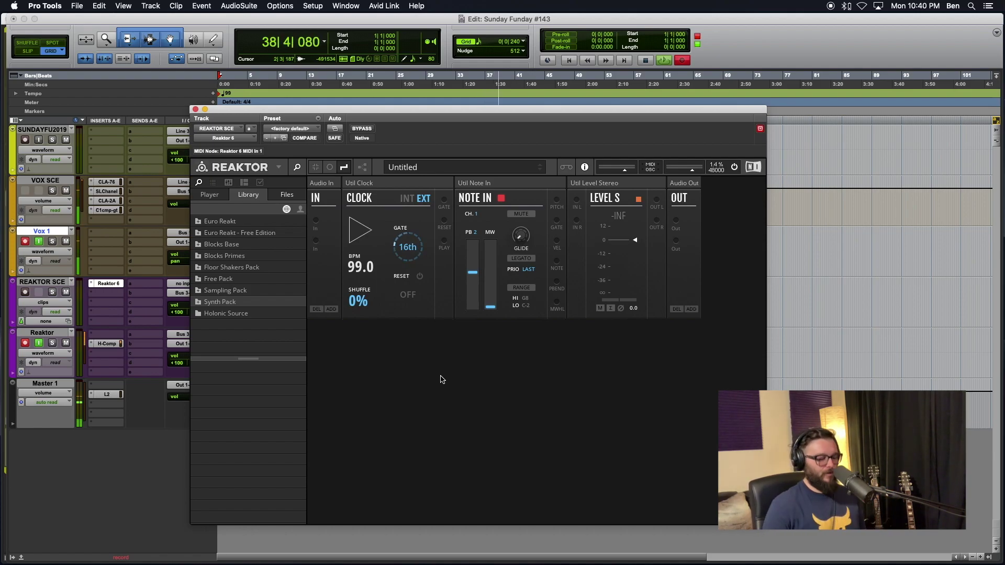
Search for "piano" blocks from the empty rack area below the Note In module
{"action": "double_click", "coordinate": [454, 371]}
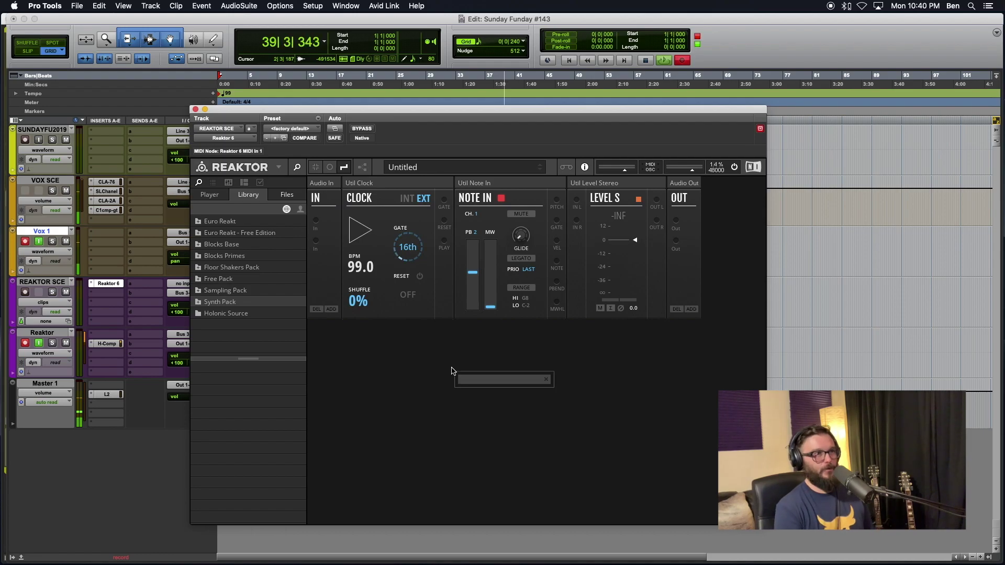
{"action": "type", "text": "piano"}
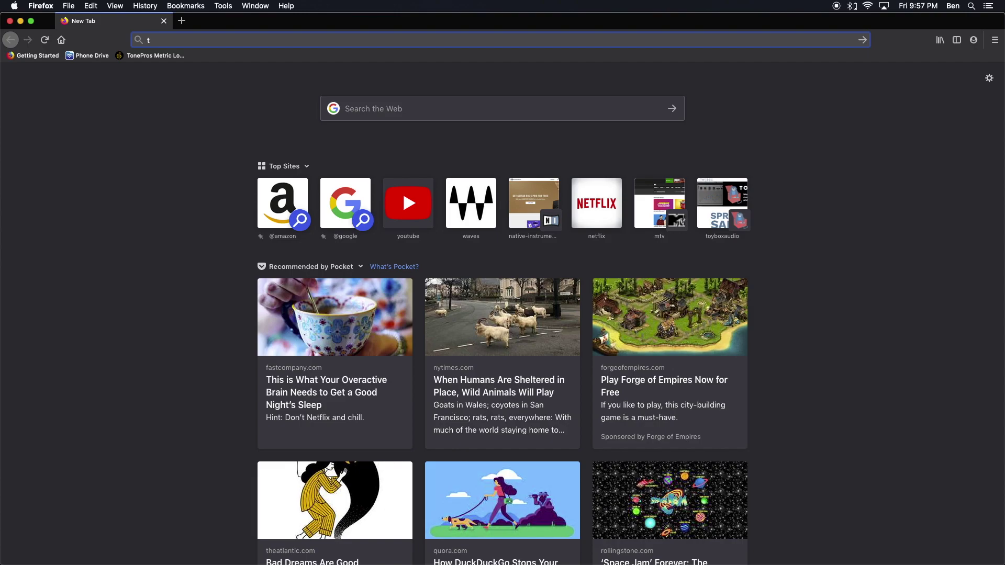
Switch to Firefox, open toyboxaudio.com and look over the spring sale offer on the home page
{"action": "type", "text": "toybox"}
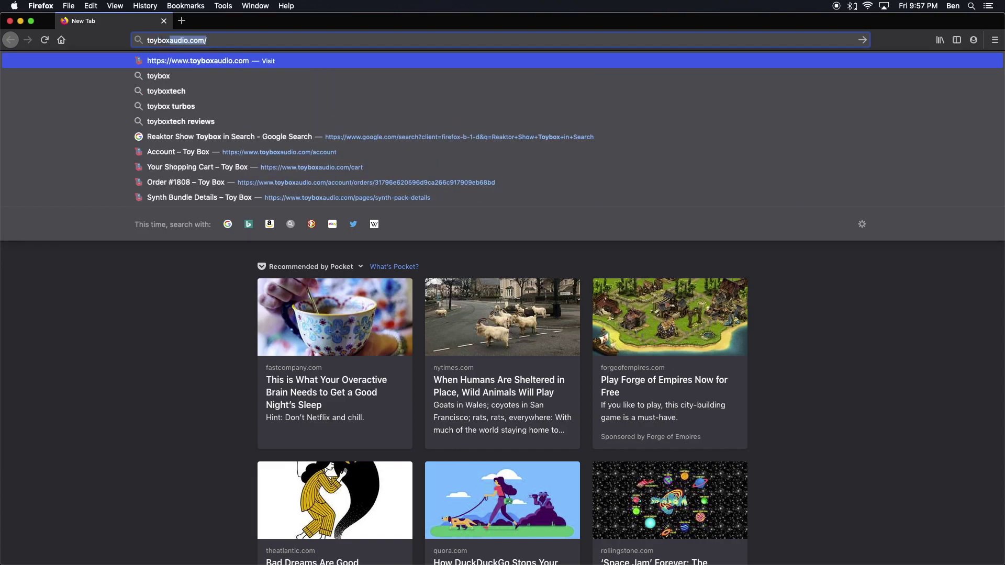
{"action": "key", "text": "Return"}
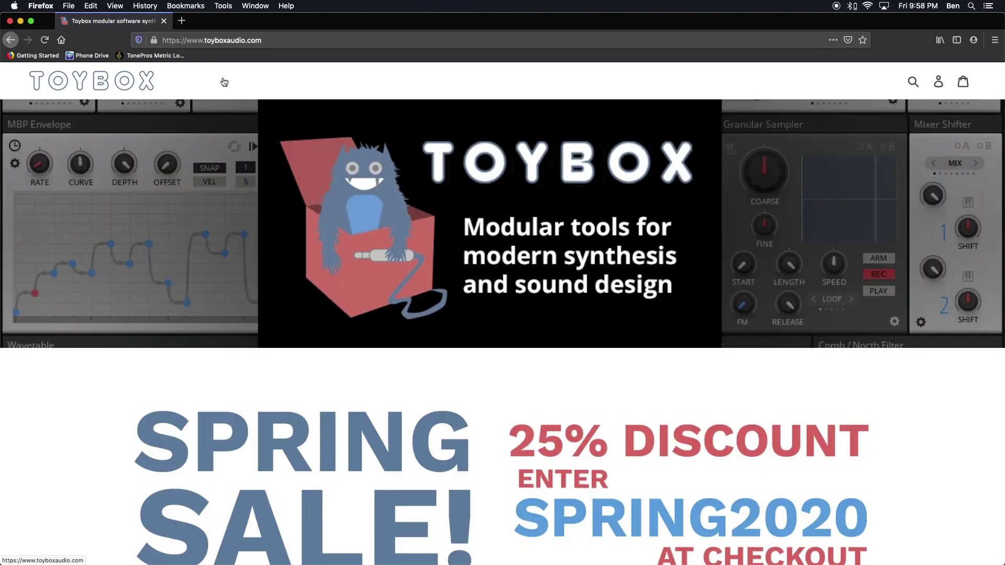
{"action": "scroll", "coordinate": [554, 451], "scroll_direction": "down", "scroll_amount": 3}
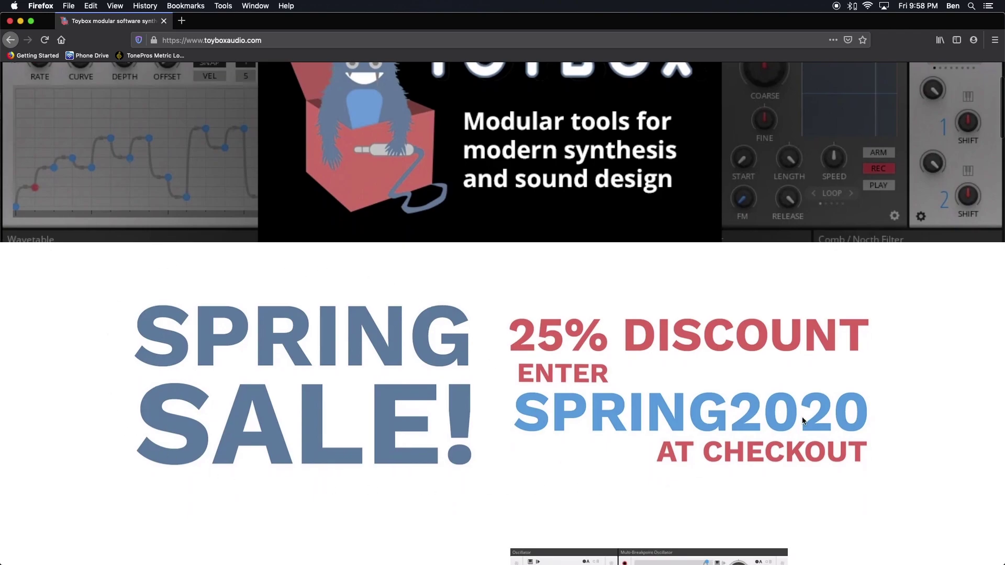
{"action": "scroll", "coordinate": [434, 362], "scroll_direction": "down", "scroll_amount": 5}
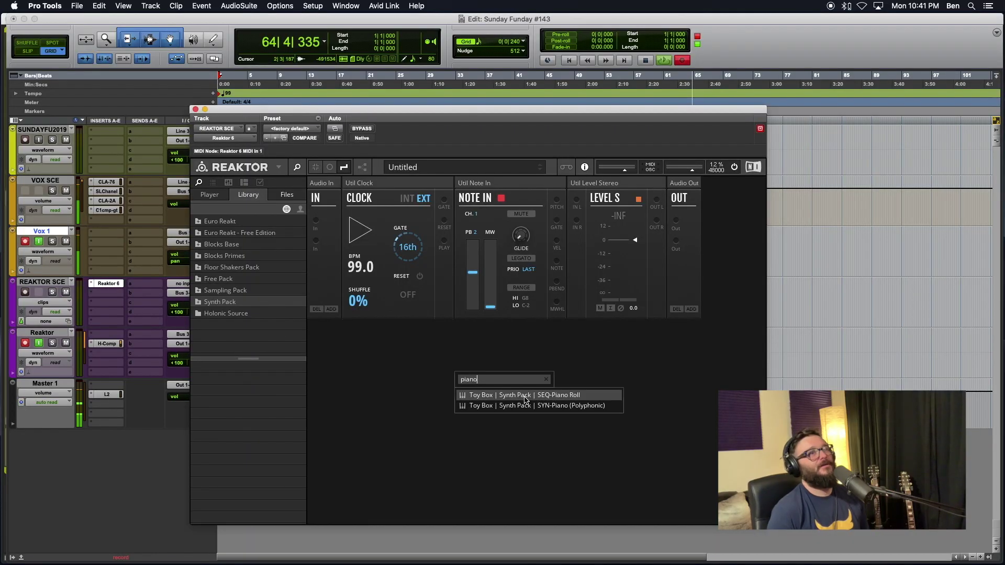
Switch back to Reaktor in Pro Tools and add the Toy Box Synth Pack SEQ-Piano Roll block to the rack
{"action": "scroll", "coordinate": [507, 496], "scroll_direction": "right", "scroll_amount": 2}
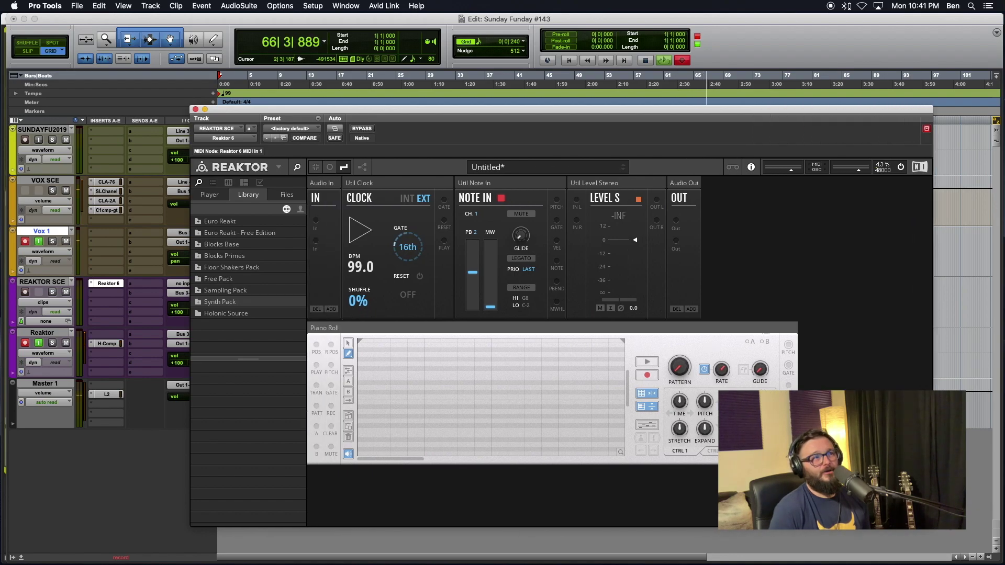
Draw and erase two short test notes in the Piano Roll grid
{"action": "left_click", "coordinate": [363, 408]}
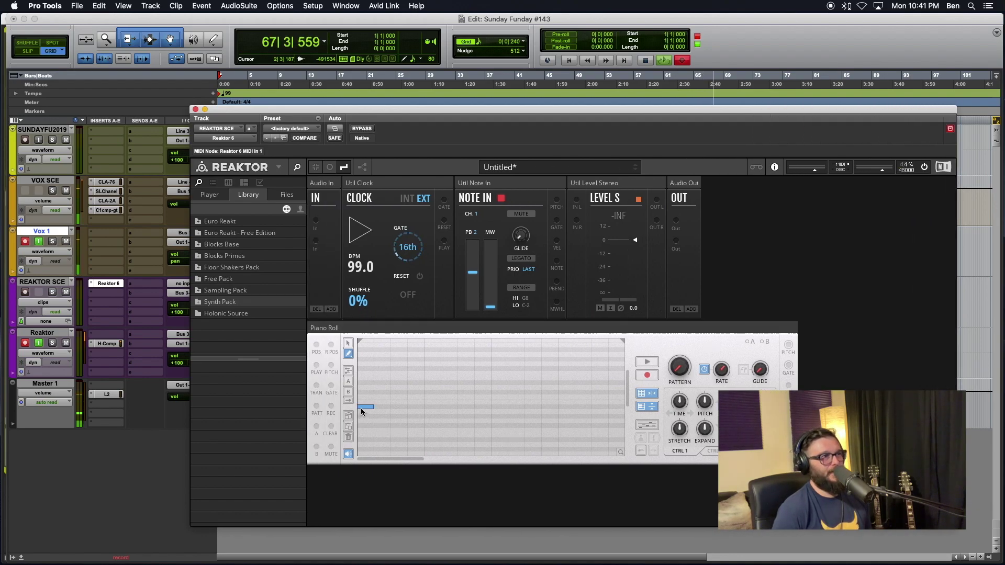
{"action": "left_click", "coordinate": [449, 388]}
{"action": "left_click", "coordinate": [399, 398]}
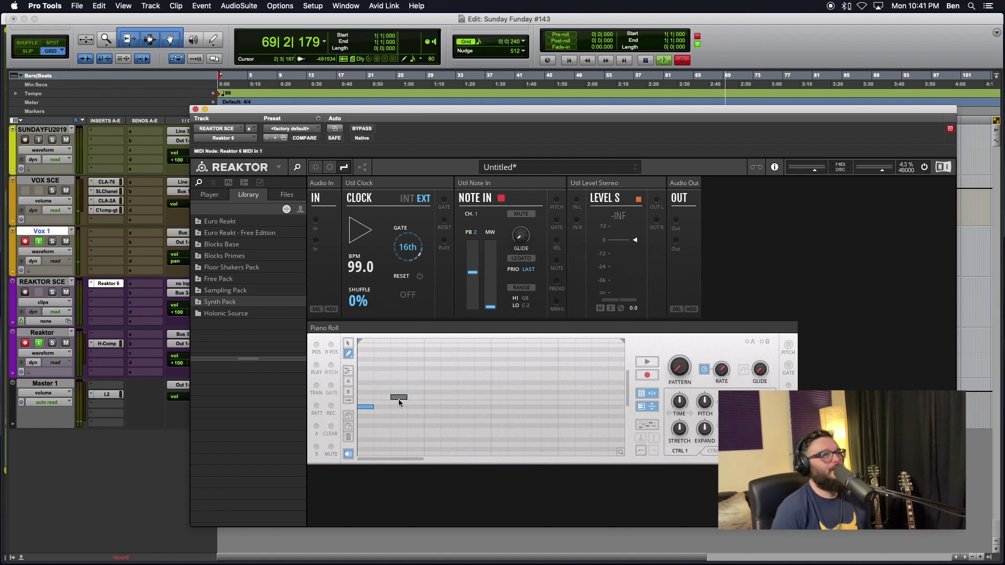
{"action": "left_click", "coordinate": [366, 407]}
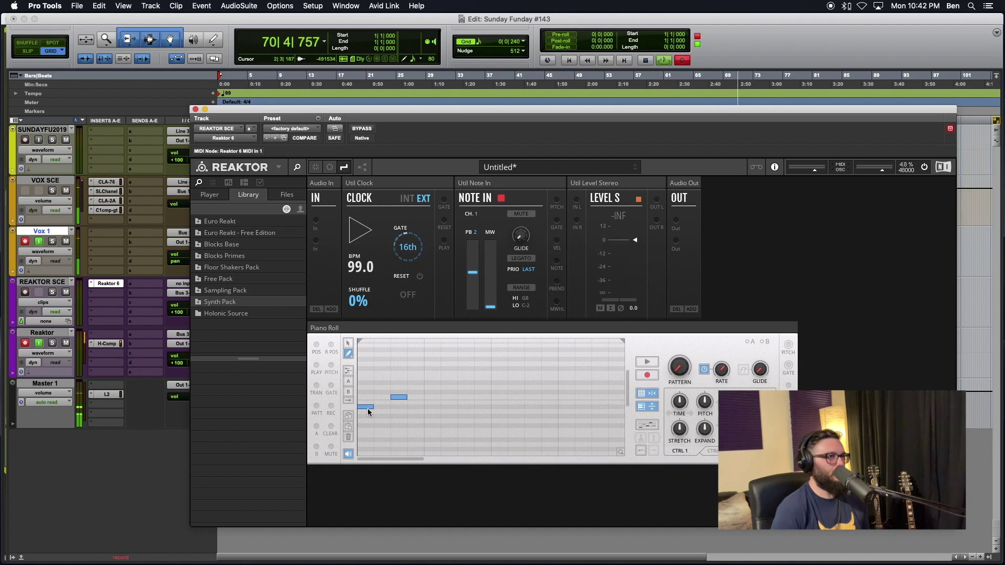
{"action": "left_click", "coordinate": [405, 399]}
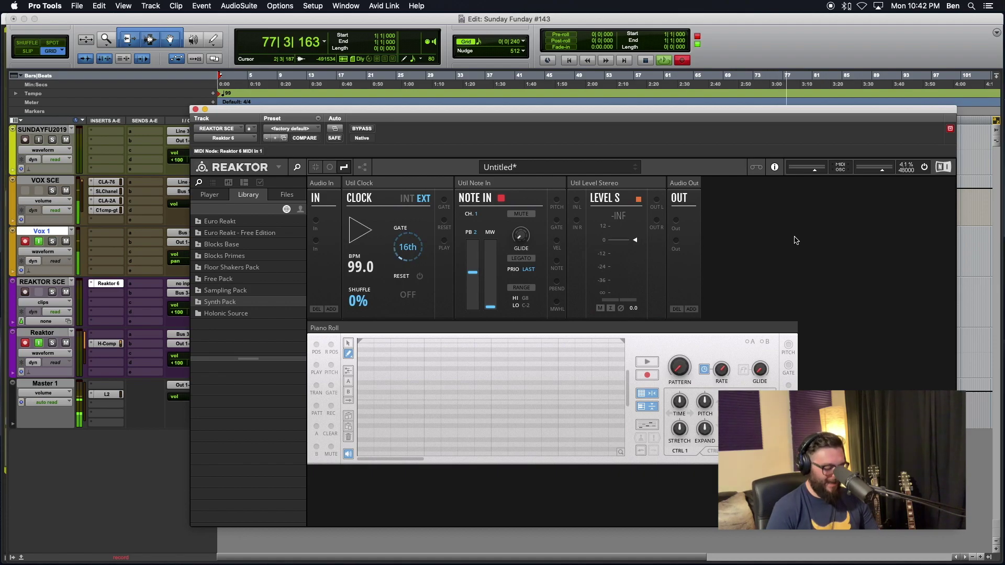
Hide the Reaktor browser and move the plug-in window left so the whole Piano Roll block fits in view
{"action": "left_click", "coordinate": [297, 167]}
{"action": "left_click_drag", "start_coordinate": [358, 114], "coordinate": [231, 120]}
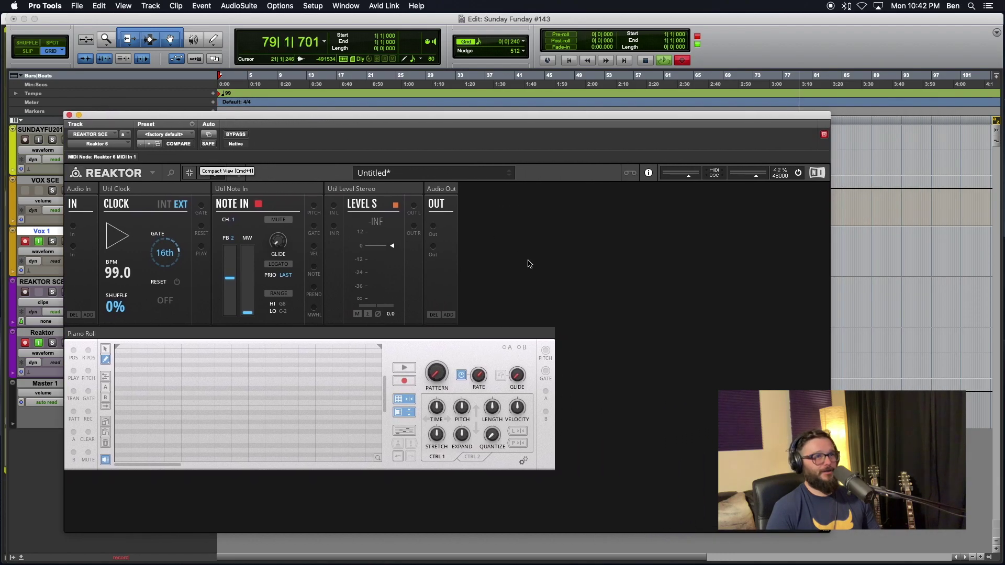
Search the rack's available blocks for "quad"
{"action": "double_click", "coordinate": [570, 293]}
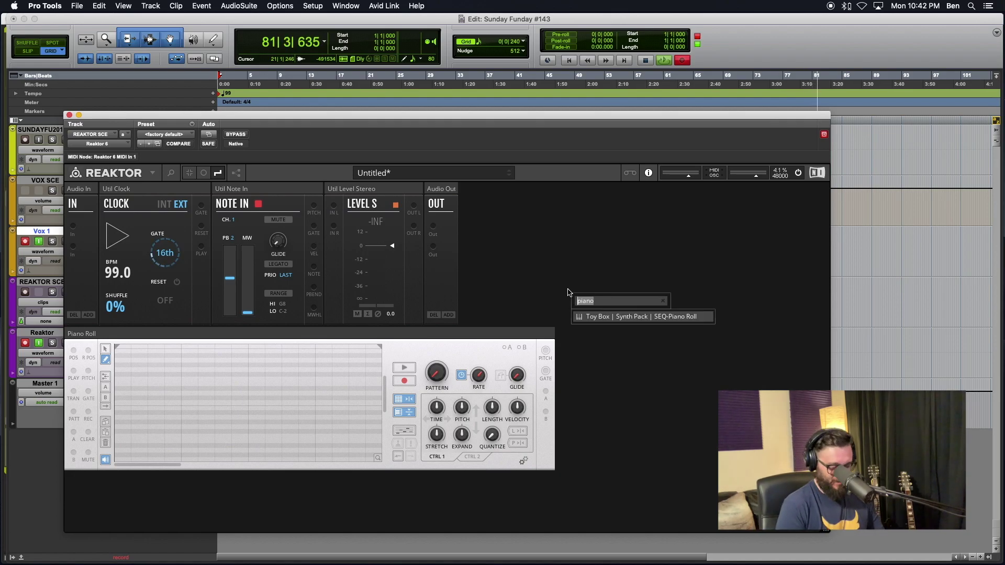
{"action": "type", "text": "quad"}
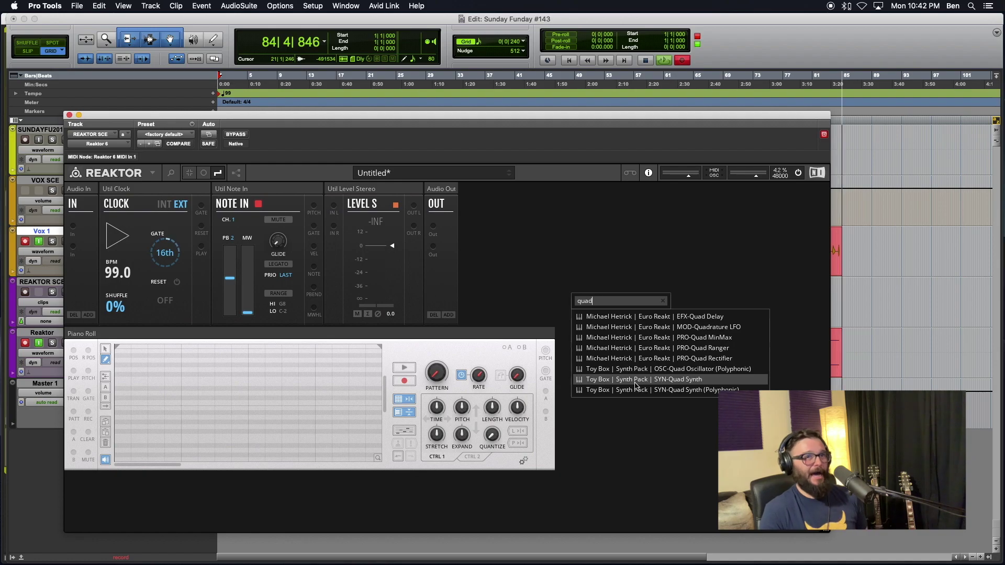
Show the Reaktor browser, look through its user library, factory library, files and player content, and dismiss the block search
{"action": "left_click", "coordinate": [171, 174]}
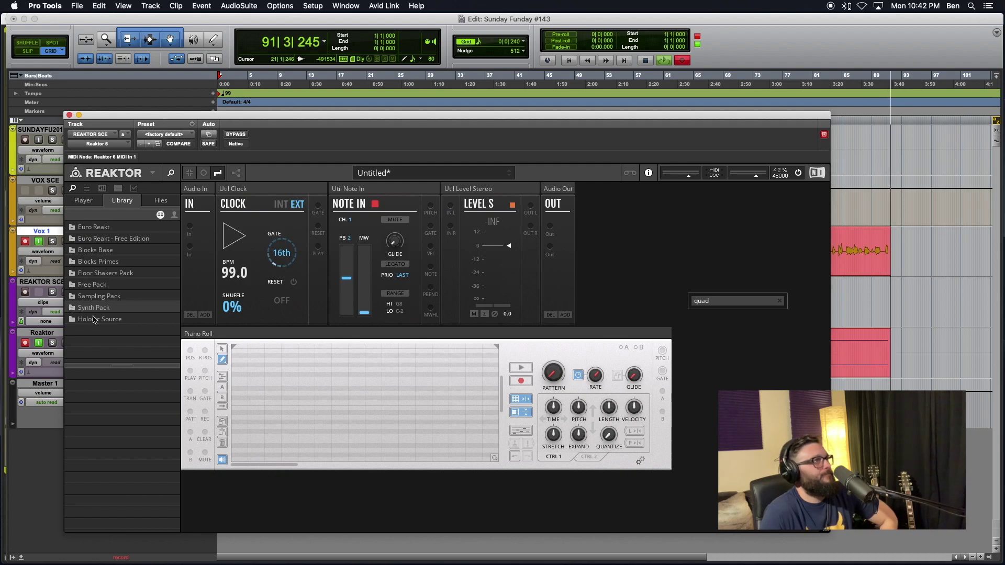
{"action": "left_click", "coordinate": [174, 216]}
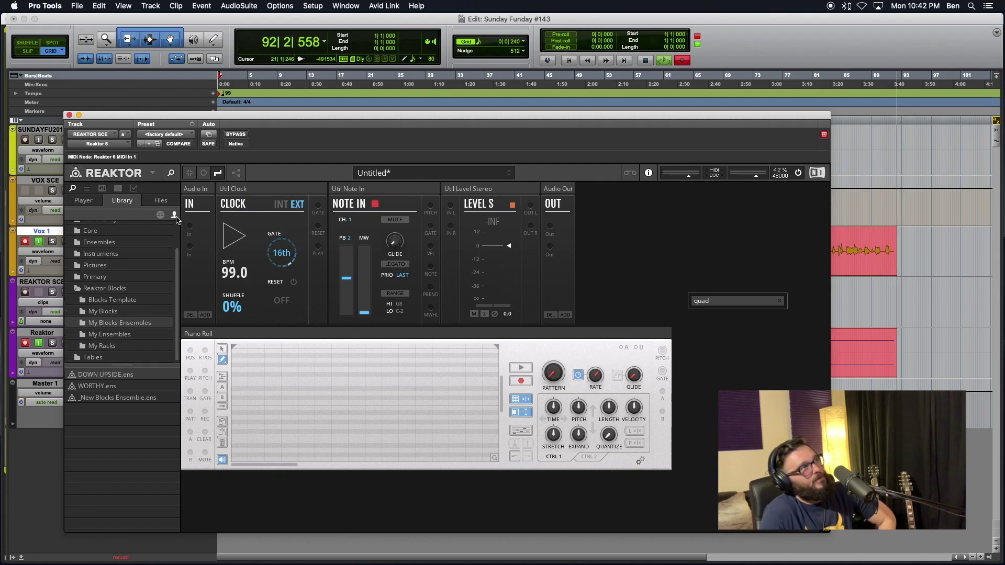
{"action": "left_click", "coordinate": [160, 215]}
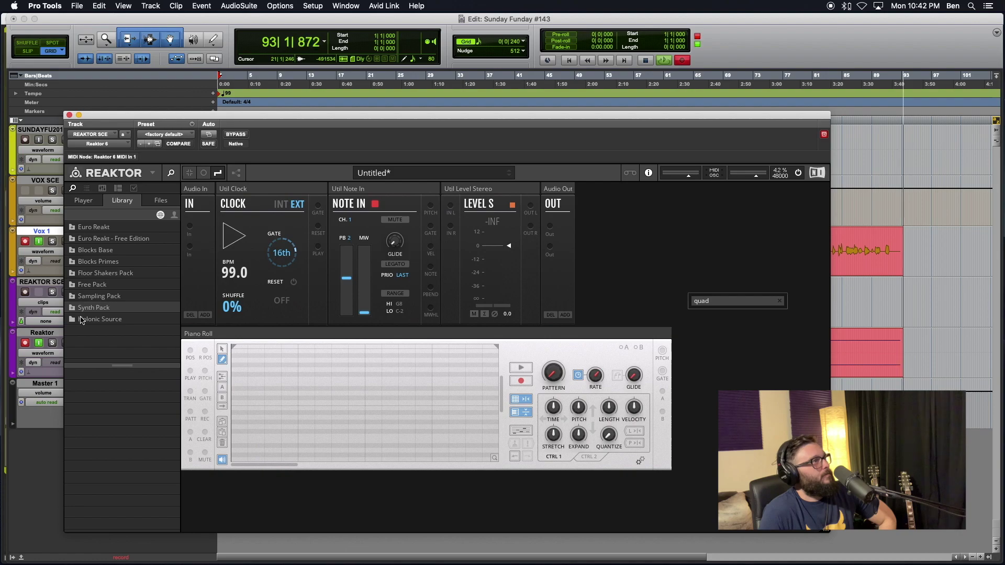
{"action": "left_click", "coordinate": [162, 201]}
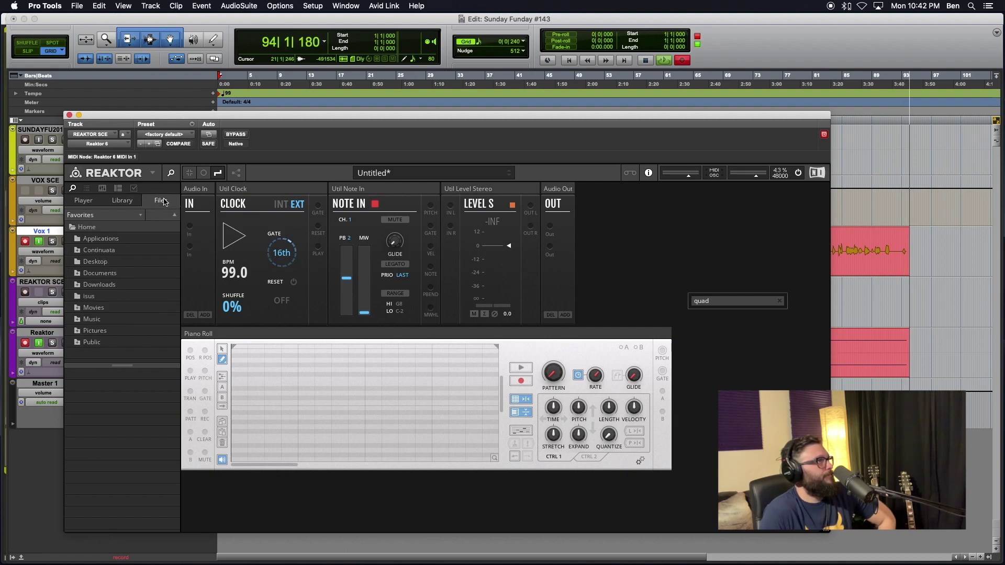
{"action": "left_click", "coordinate": [83, 200]}
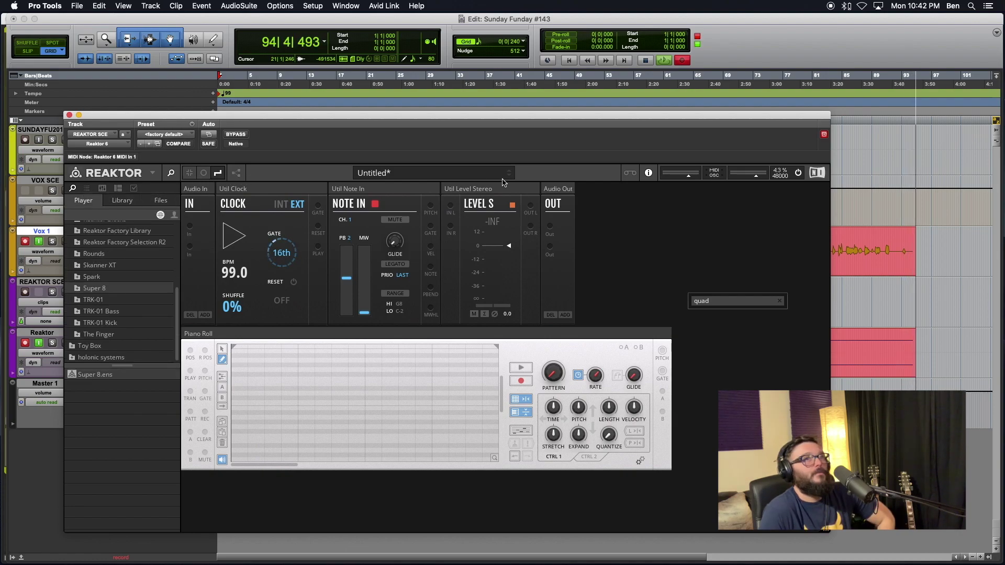
{"action": "left_click", "coordinate": [780, 300]}
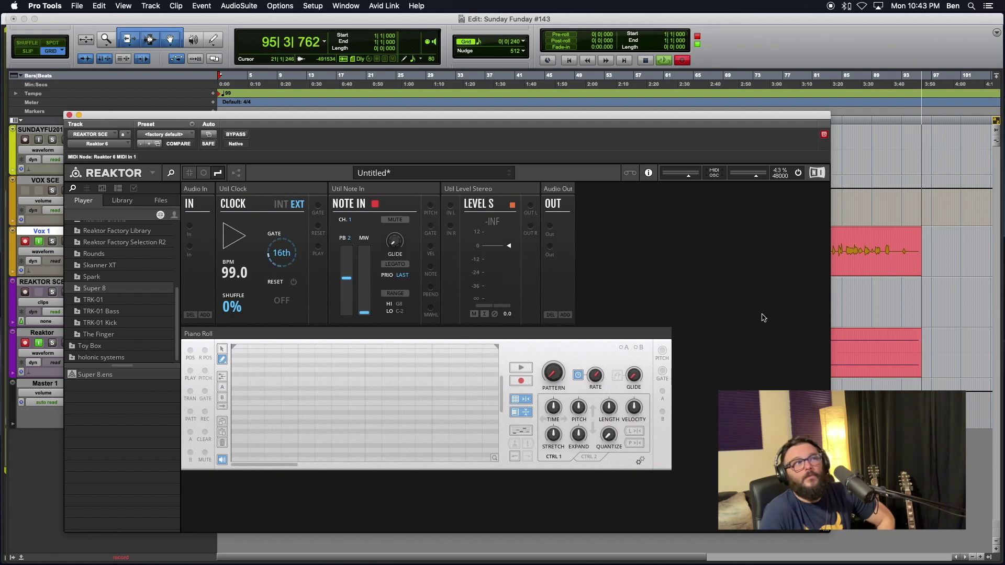
Browse the library's Synth Pack through its Filters and Oscillators folders to the Synth folder
{"action": "left_click", "coordinate": [121, 201]}
{"action": "left_click", "coordinate": [71, 309]}
{"action": "scroll", "coordinate": [78, 299], "scroll_direction": "down", "scroll_amount": 3}
{"action": "left_click", "coordinate": [87, 288]}
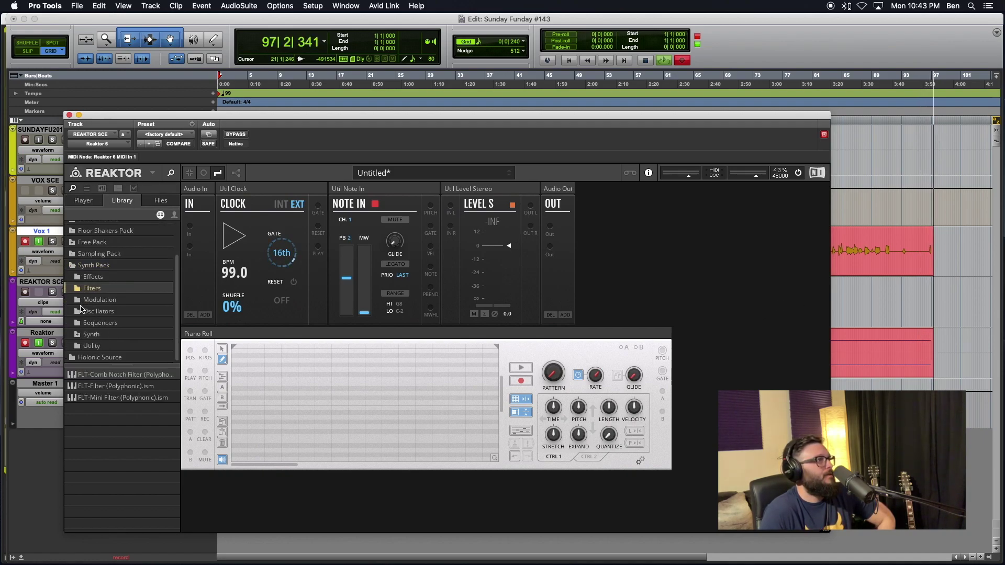
{"action": "left_click", "coordinate": [83, 311]}
{"action": "left_click", "coordinate": [91, 335]}
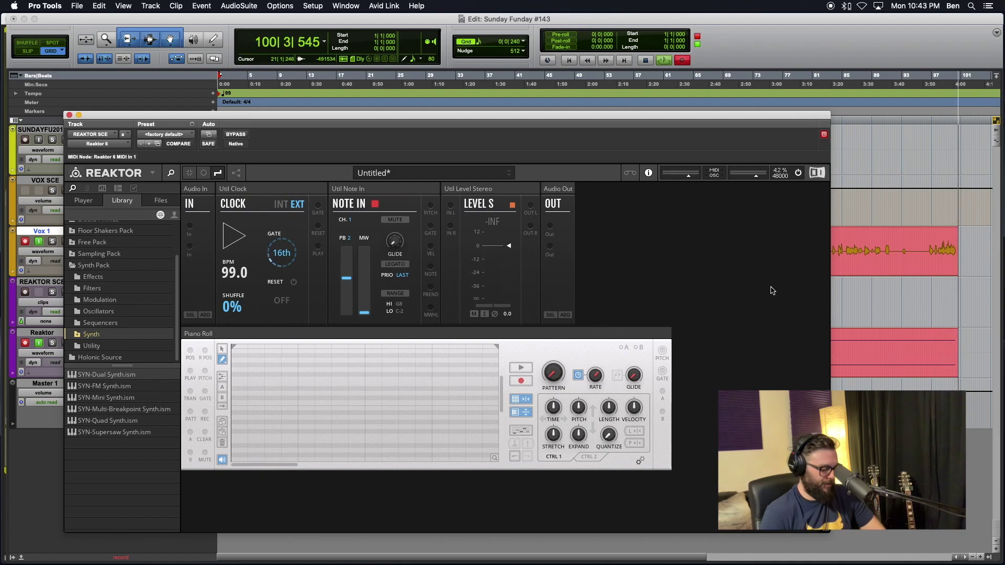
Zoom the Pro Tools edit timeline out to show about 33 minutes
{"action": "key", "text": "super+bracketleft"}
{"action": "key", "text": "super+bracketleft"}
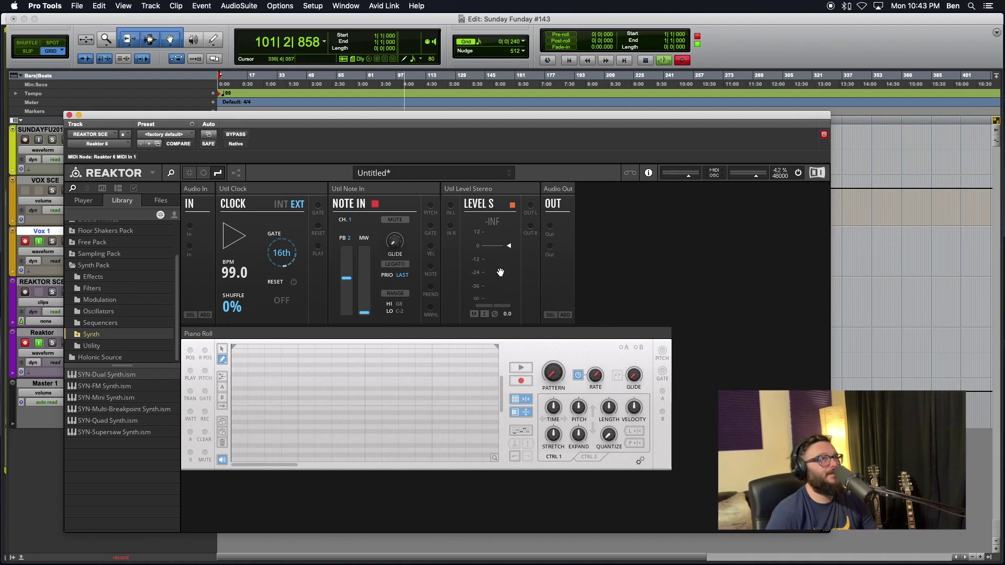
{"action": "key", "text": "super+bracketleft"}
{"action": "key", "text": "super+bracketleft"}
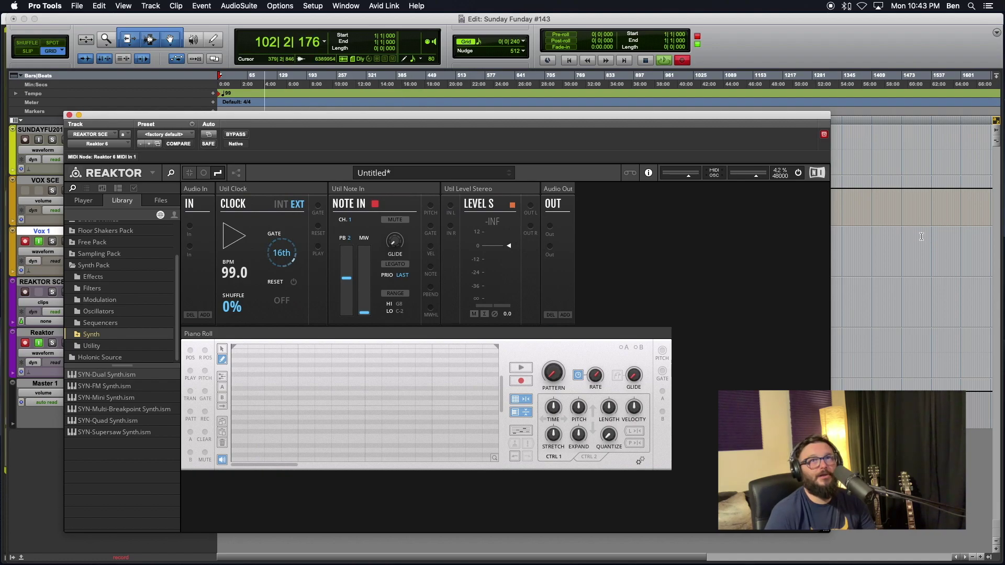
{"action": "key", "text": "super+bracketright"}
{"action": "key", "text": "super+bracketright"}
{"action": "key", "text": "super+bracketright"}
{"action": "key", "text": "super+bracketleft"}
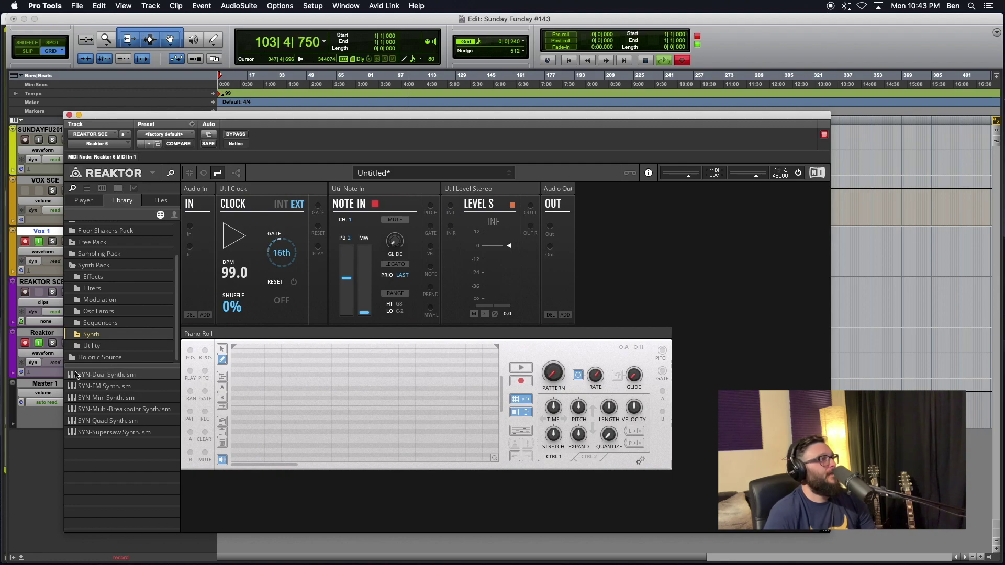
{"action": "key", "text": "super+bracketleft"}
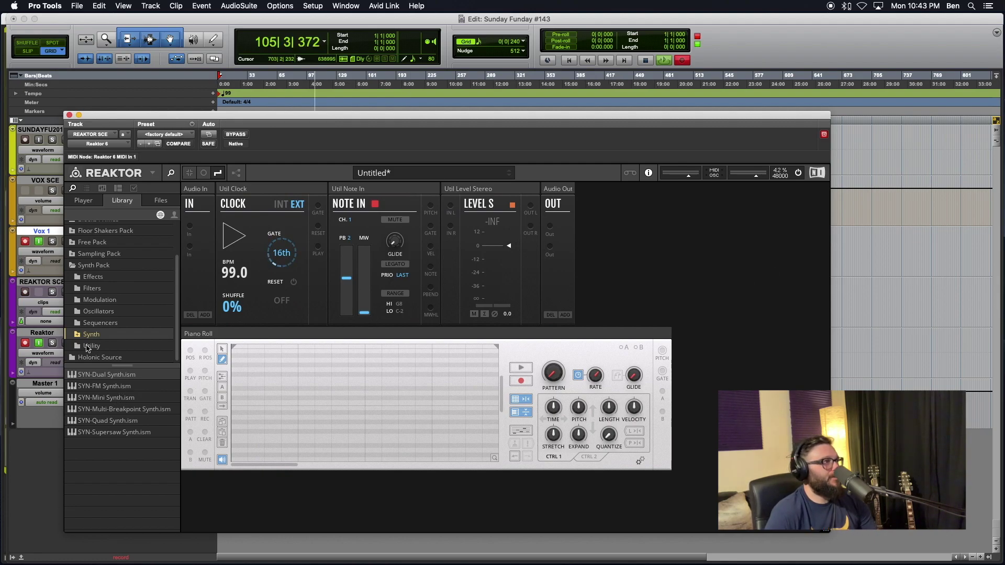
Expand the Synth folder and select SYN-Quad Synth.ism in its instrument list
{"action": "double_click", "coordinate": [108, 334]}
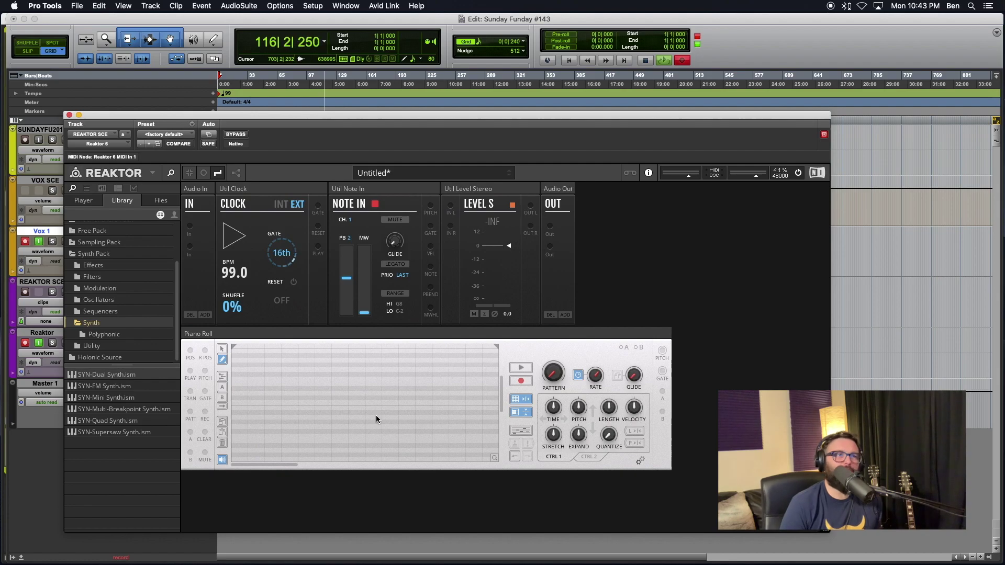
{"action": "mouse_move", "coordinate": [503, 391]}
{"action": "left_mouse_down"}
{"action": "mouse_move", "coordinate": [506, 343]}
{"action": "mouse_move", "coordinate": [503, 450]}
{"action": "mouse_move", "coordinate": [509, 324]}
{"action": "mouse_move", "coordinate": [503, 454]}
{"action": "mouse_move", "coordinate": [493, 361]}
{"action": "mouse_move", "coordinate": [500, 435]}
{"action": "mouse_move", "coordinate": [498, 409]}
{"action": "left_mouse_up"}
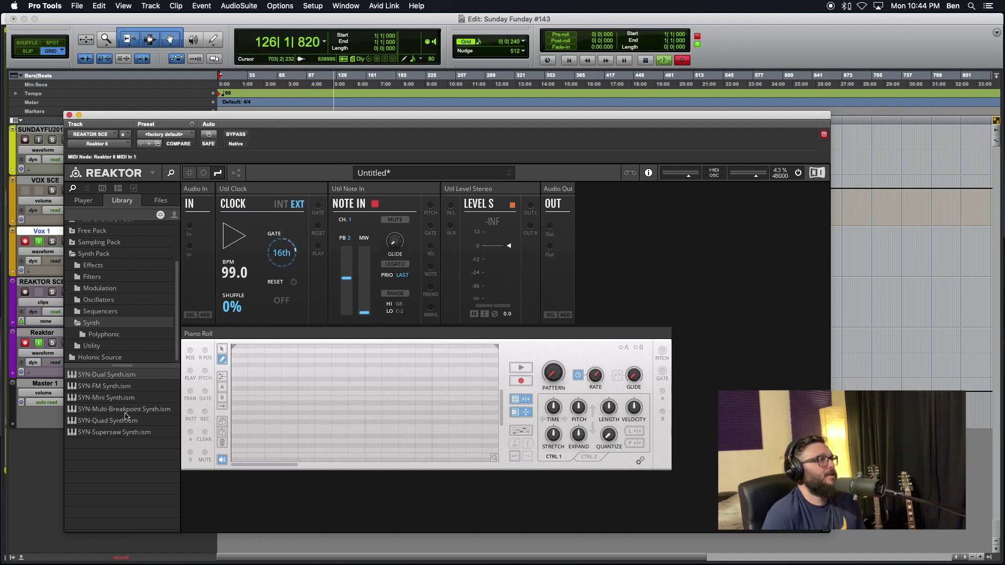
{"action": "left_click", "coordinate": [125, 420]}
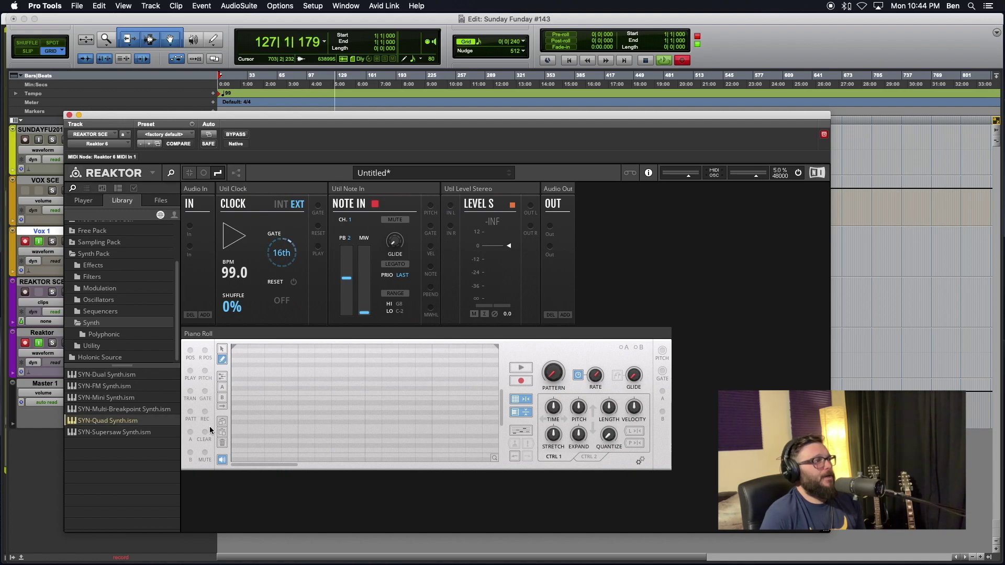
Search the rack's available blocks for the Quad Synth
{"action": "double_click", "coordinate": [699, 257]}
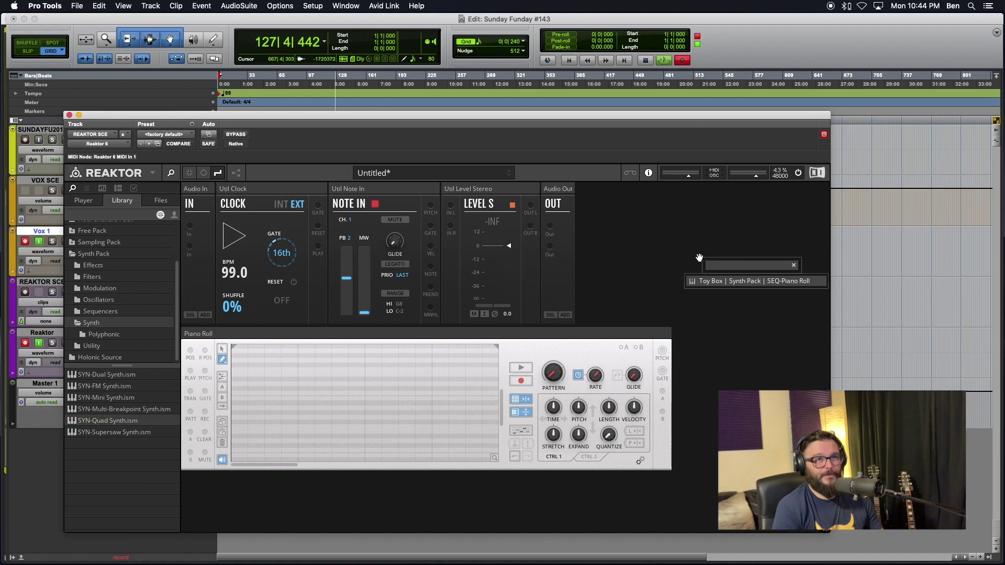
{"action": "type", "text": "quad"}
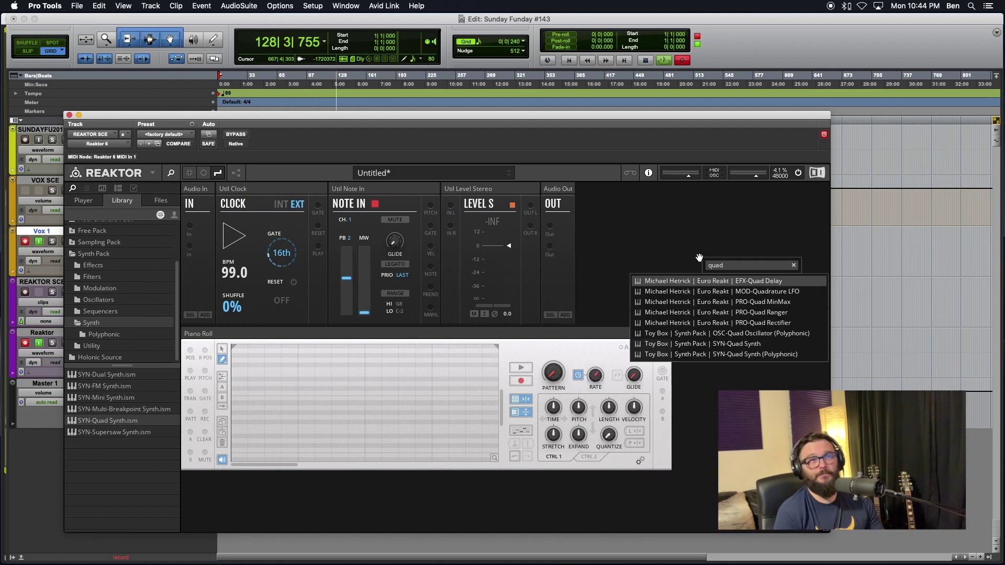
{"action": "type", "text": " s"}
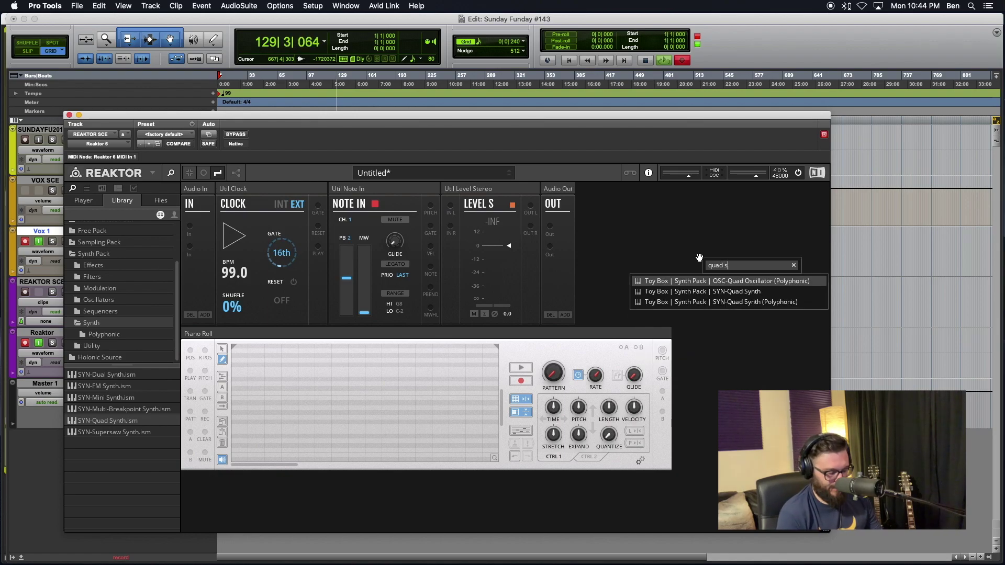
{"action": "type", "text": "ytn"}
Change the block search to "synth pack" and look through the listed Toy Box blocks
{"action": "key", "text": "BackSpace"}
{"action": "key", "text": "BackSpace"}
{"action": "key", "text": "BackSpace"}
{"action": "key", "text": "BackSpace"}
{"action": "key", "text": "BackSpace"}
{"action": "key", "text": "BackSpace"}
{"action": "key", "text": "BackSpace"}
{"action": "key", "text": "BackSpace"}
{"action": "key", "text": "BackSpace"}
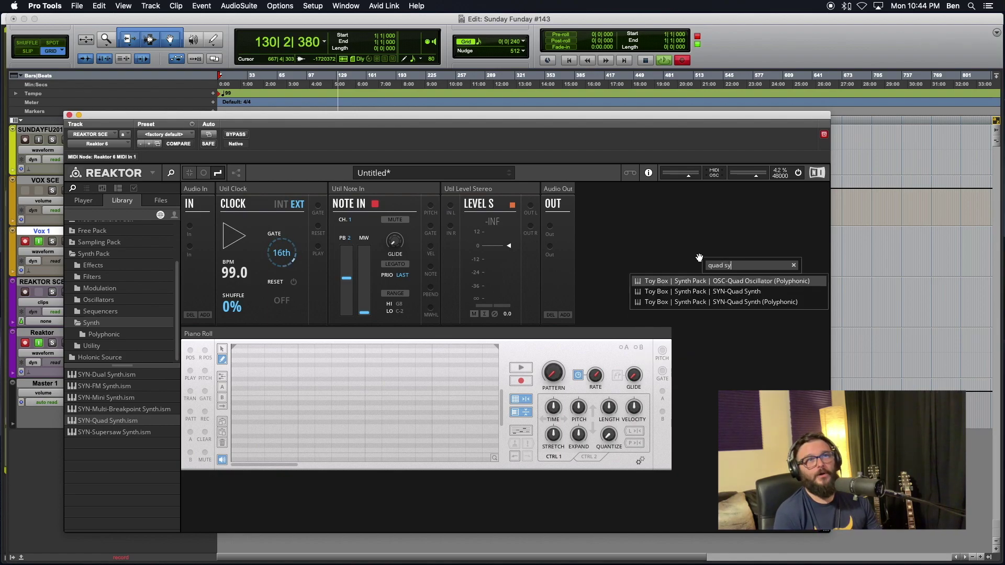
{"action": "type", "text": "synth pack"}
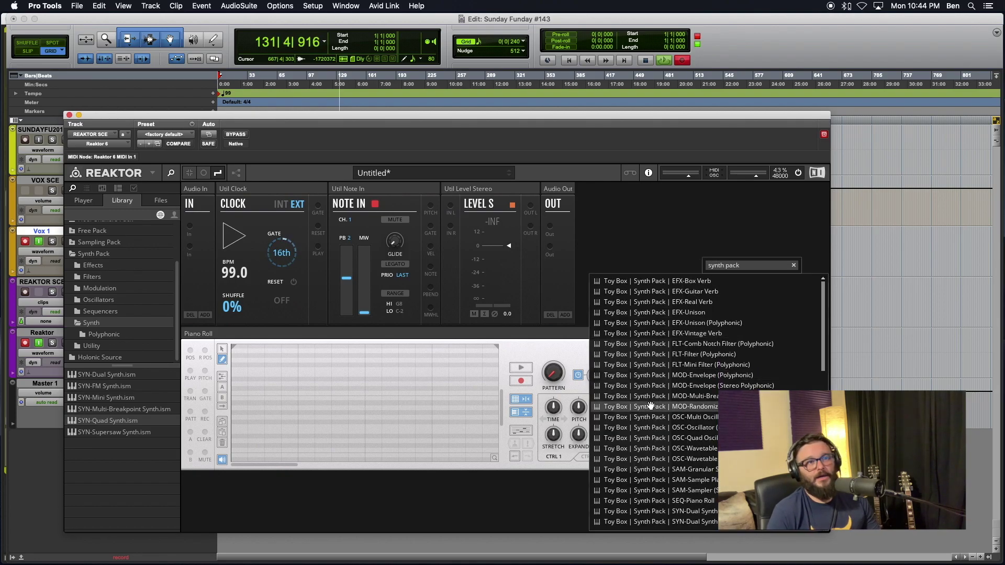
{"action": "scroll", "coordinate": [650, 405], "scroll_direction": "down", "scroll_amount": 10}
{"action": "scroll", "coordinate": [650, 406], "scroll_direction": "up", "scroll_amount": 3}
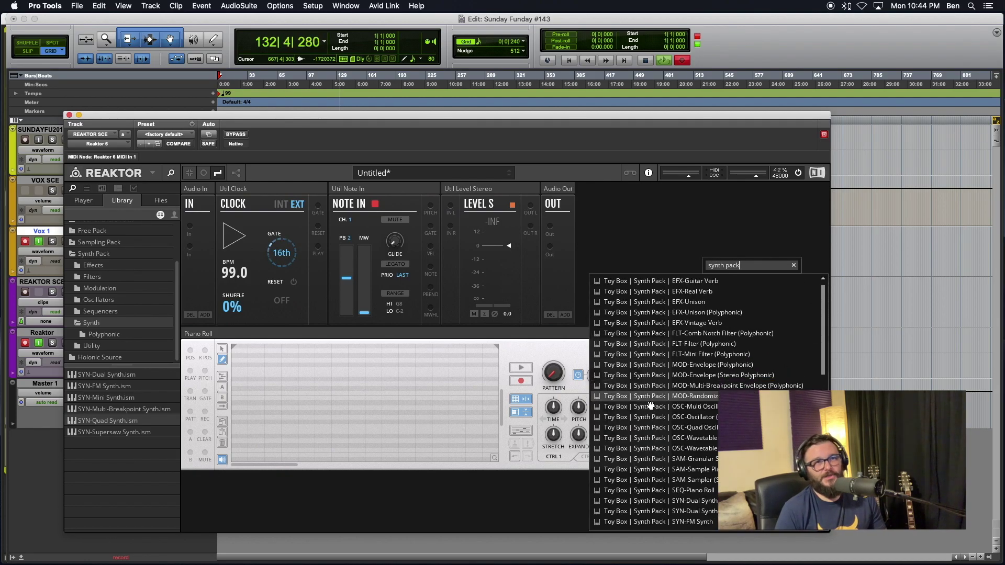
Search the available blocks for "quad" and add the Toy Box Synth Pack SYN-Quad Synth to the rack
{"action": "left_click", "coordinate": [794, 266]}
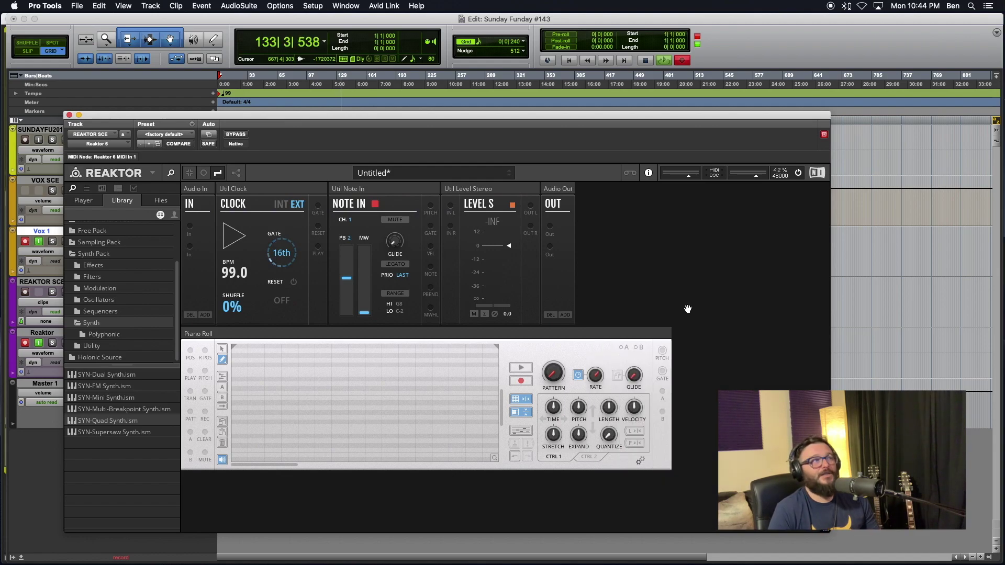
{"action": "double_click", "coordinate": [711, 258]}
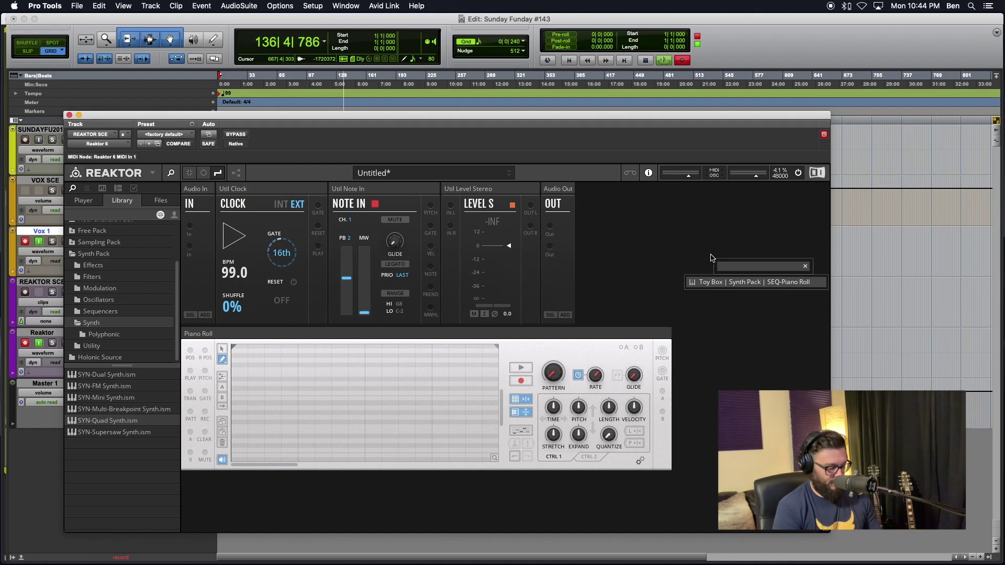
{"action": "type", "text": "quad"}
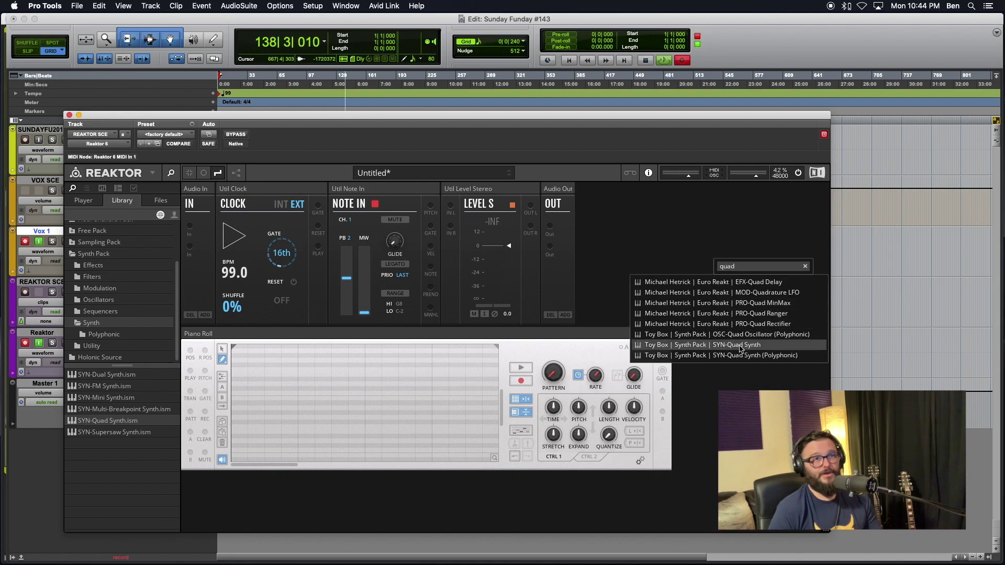
{"action": "key", "text": "Return"}
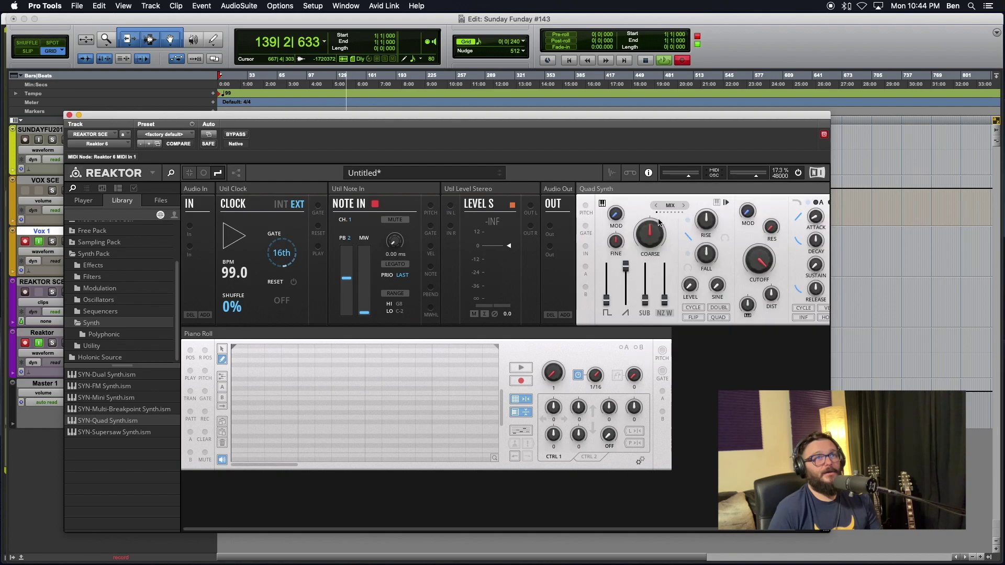
Move the Level Stereo and Audio Out blocks after the Piano Roll and insert a MIX-4 Ch Mixer (Stereo) ahead of them
{"action": "left_click", "coordinate": [502, 195]}
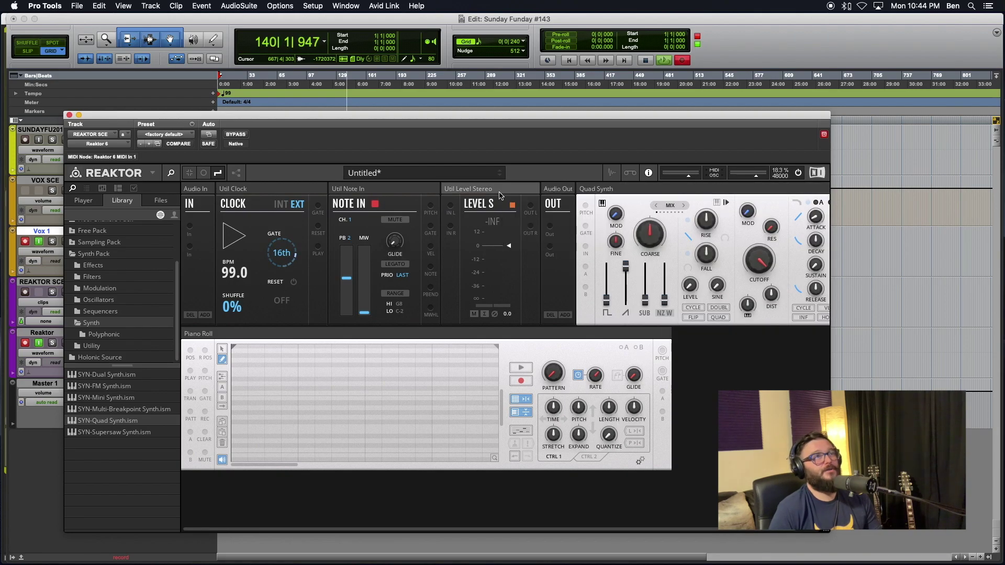
{"action": "left_click_drag", "start_coordinate": [497, 193], "coordinate": [723, 358]}
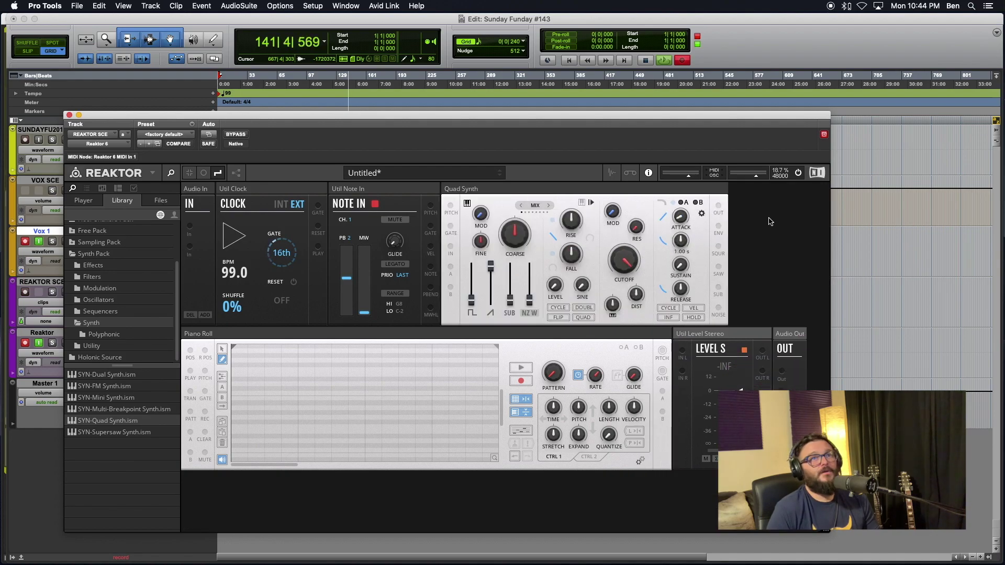
{"action": "left_click", "coordinate": [800, 221]}
{"action": "double_click", "coordinate": [763, 246]}
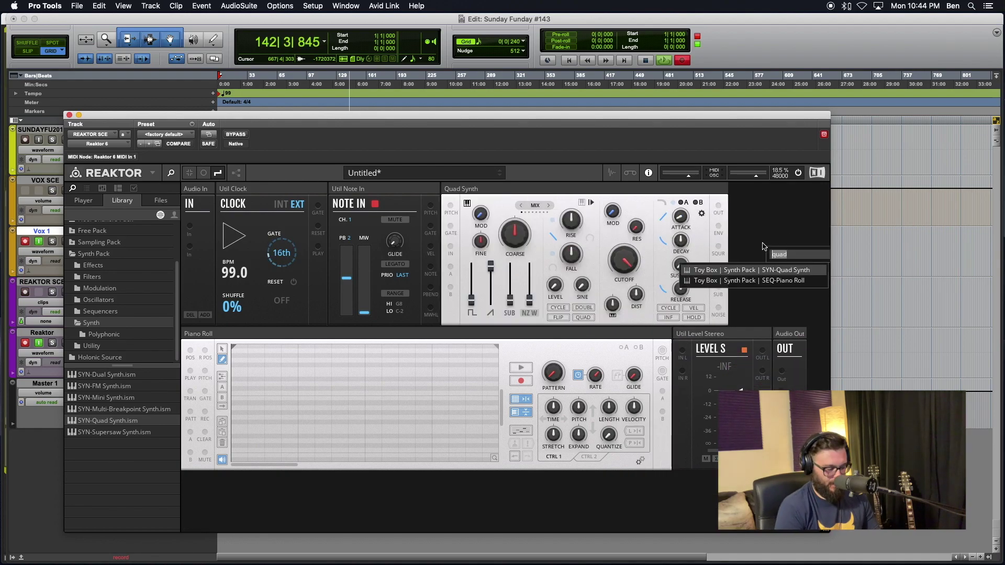
{"action": "type", "text": "mixer"}
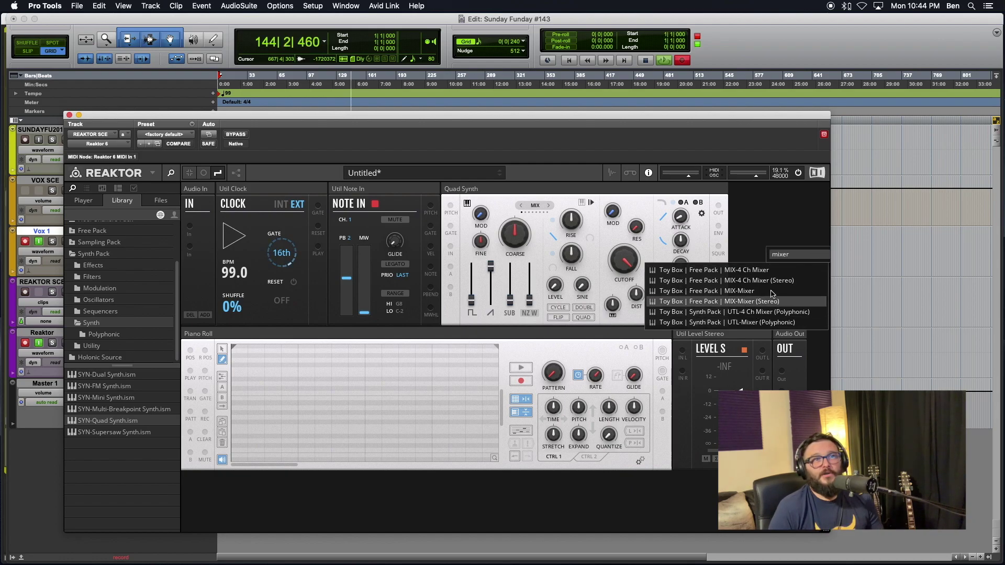
{"action": "left_click_drag", "start_coordinate": [775, 304], "coordinate": [705, 353]}
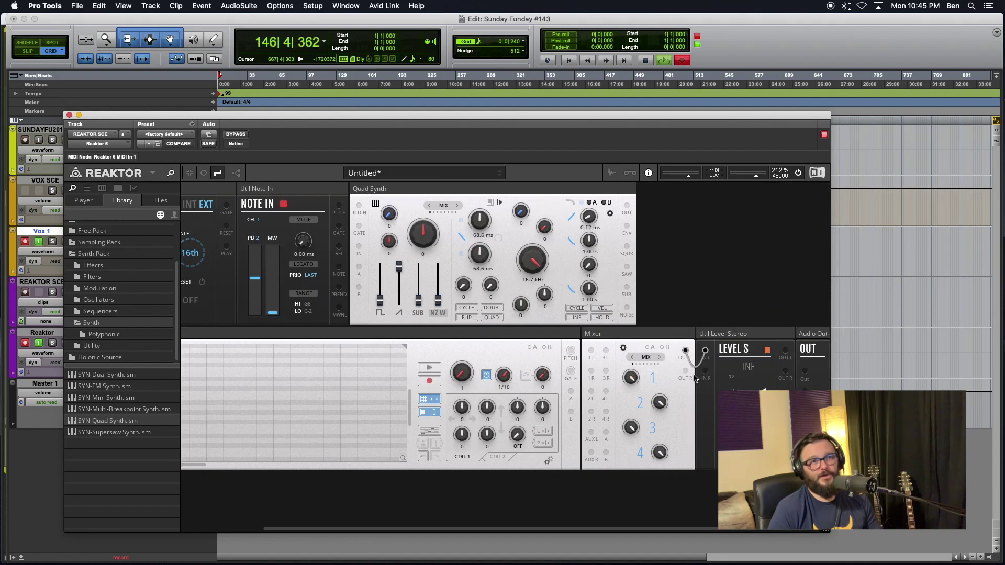
Colour the mixer's left output wire purple and complete the stereo wiring from the mixer through Level Stereo to Audio Out
{"action": "right_click", "coordinate": [688, 361]}
{"action": "mouse_move", "coordinate": [704, 362]}
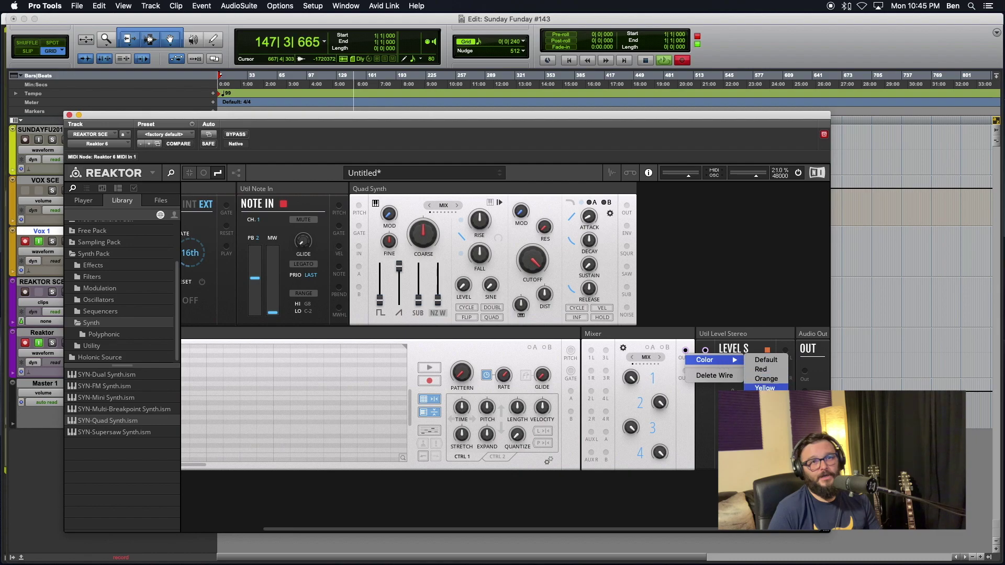
{"action": "left_click", "coordinate": [759, 425]}
{"action": "left_click_drag", "start_coordinate": [685, 371], "coordinate": [705, 372]}
{"action": "left_click_drag", "start_coordinate": [787, 352], "coordinate": [805, 392]}
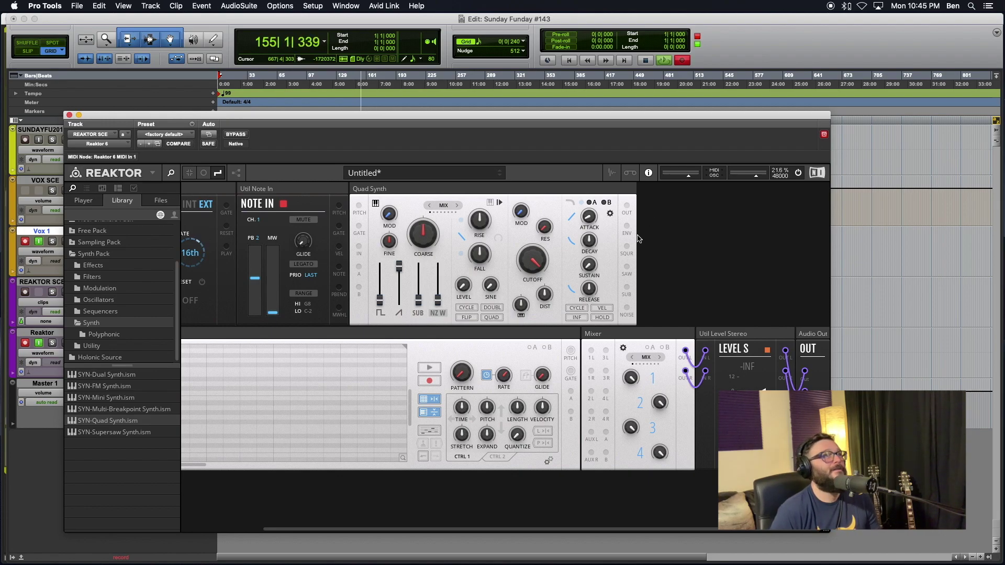
Connect the Piano Roll's pitch output to the Quad Synth's pitch input and colour that wire red
{"action": "scroll", "coordinate": [649, 232], "scroll_direction": "left", "scroll_amount": 3}
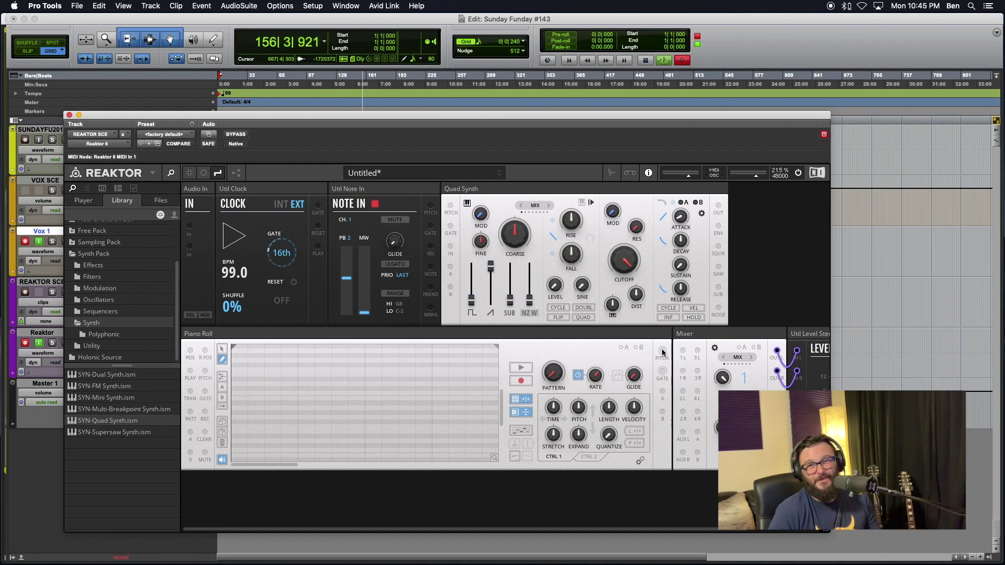
{"action": "left_click_drag", "start_coordinate": [662, 352], "coordinate": [456, 214]}
{"action": "right_click", "coordinate": [455, 214]}
{"action": "mouse_move", "coordinate": [479, 216]}
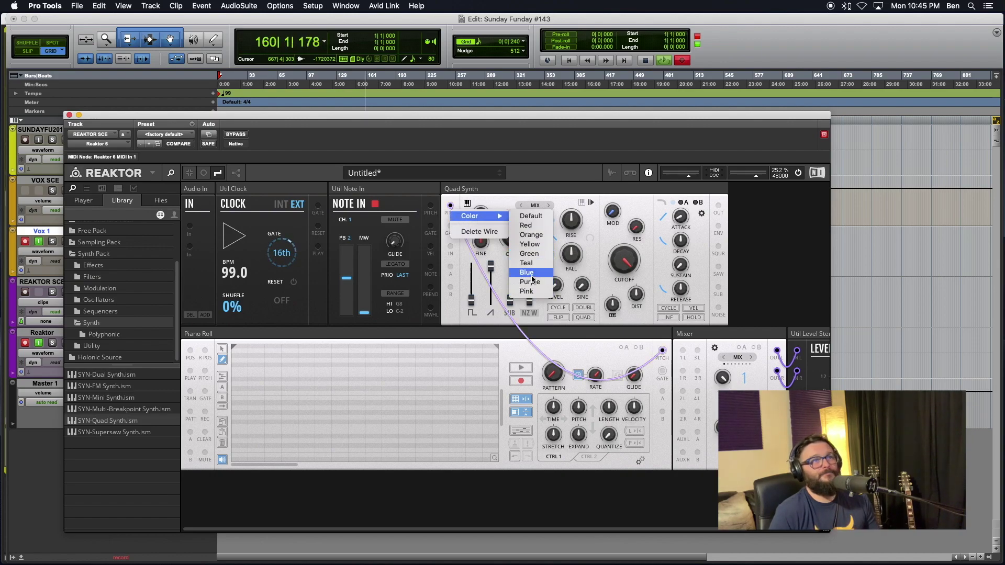
{"action": "left_click", "coordinate": [542, 231]}
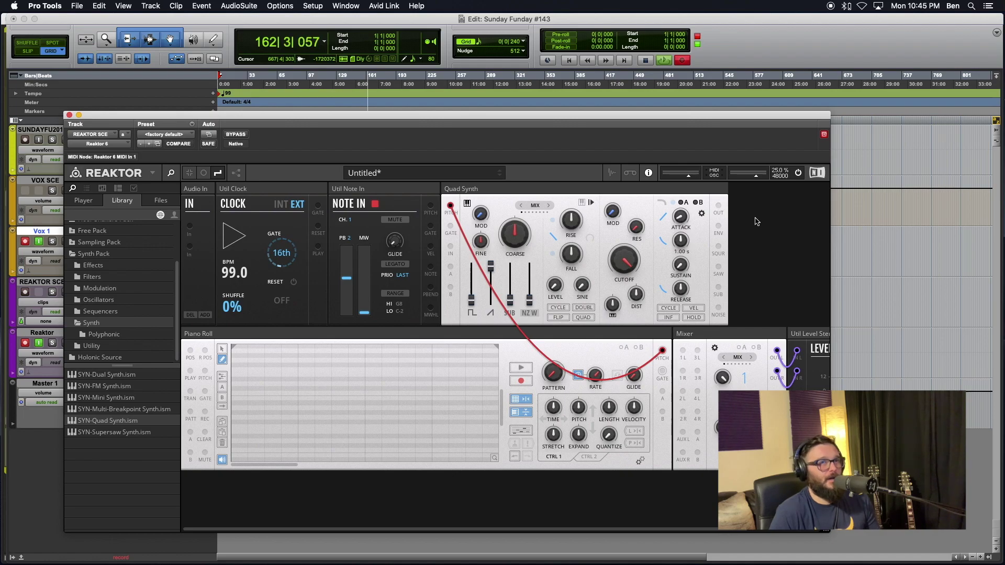
Widen the Reaktor window and add the Toy Box Synth Pack SYN-Supersaw Synth block after the Quad Synth
{"action": "left_click_drag", "start_coordinate": [394, 119], "coordinate": [355, 109]}
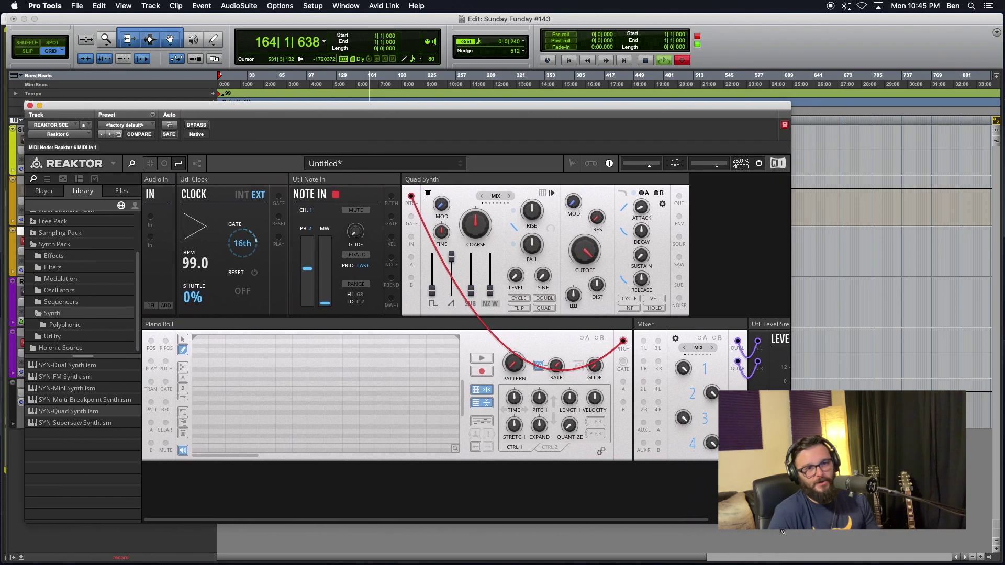
{"action": "left_click_drag", "start_coordinate": [789, 522], "coordinate": [972, 517]}
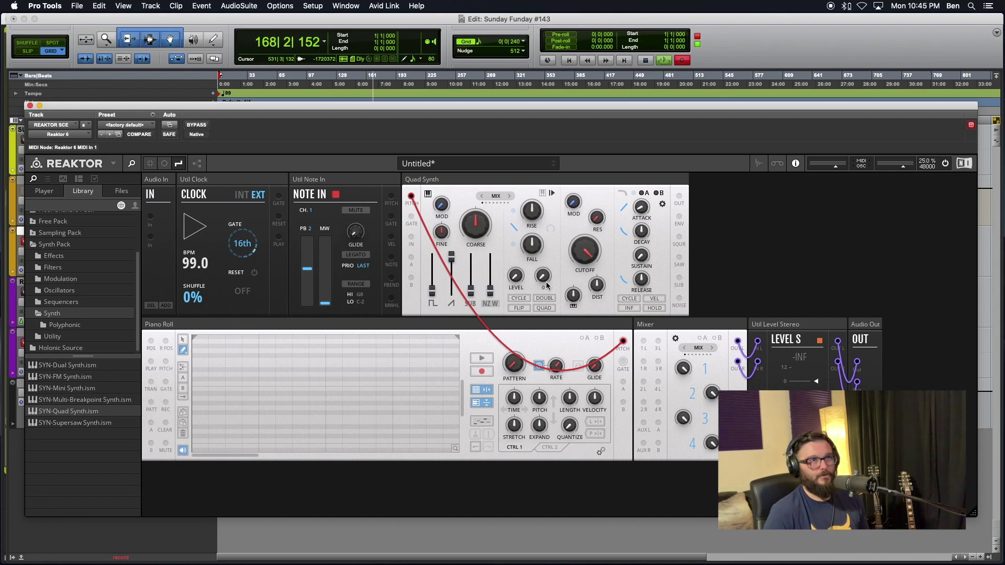
{"action": "double_click", "coordinate": [709, 252]}
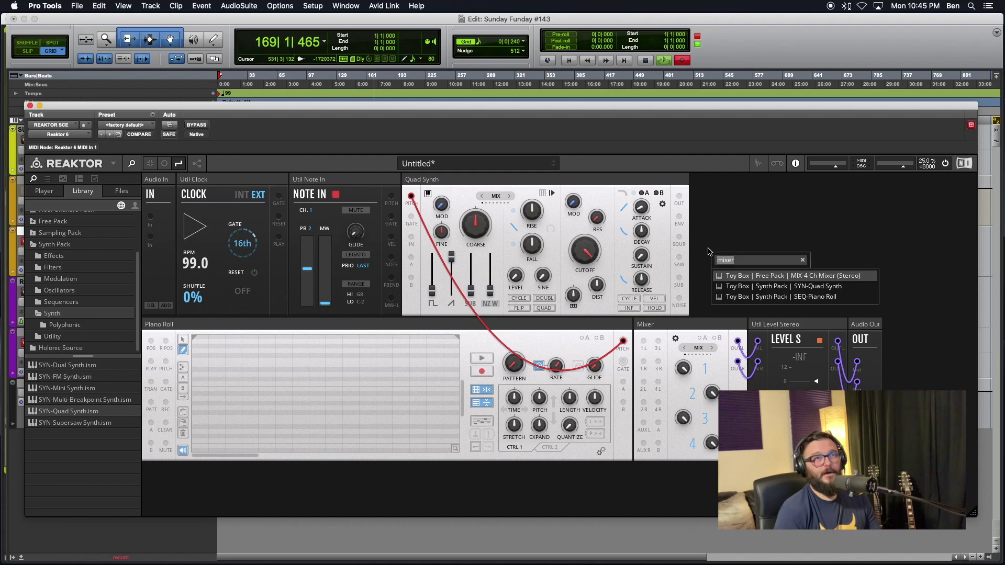
{"action": "type", "text": "supersaw"}
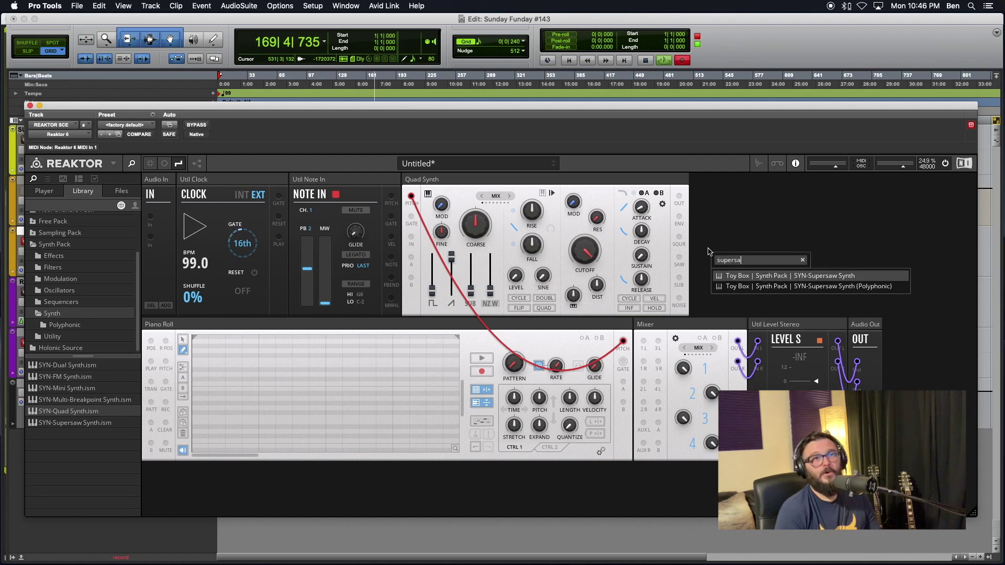
{"action": "left_click", "coordinate": [843, 276]}
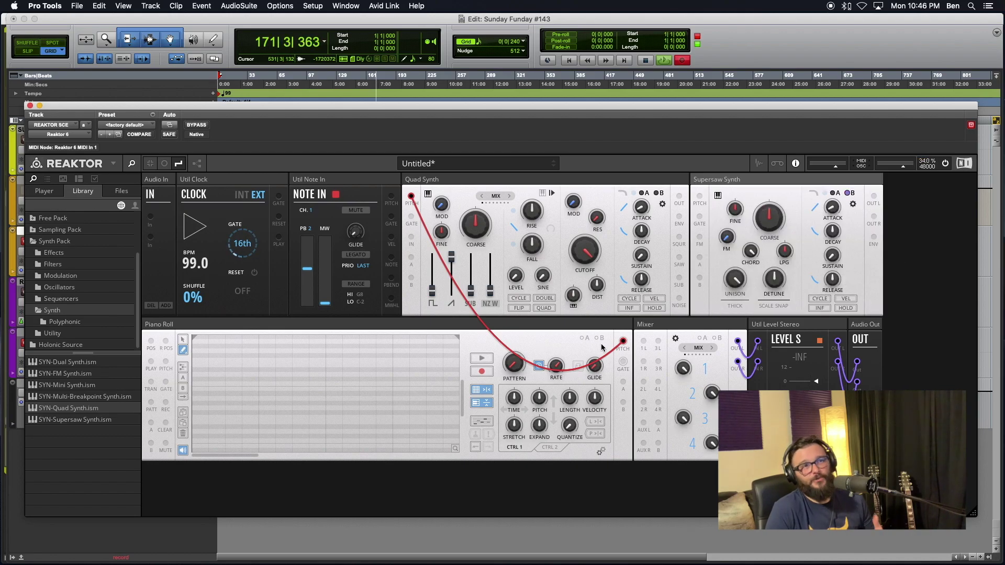
Connect the Piano Roll's pitch output to the Supersaw Synth's pitch input and make the Reaktor window taller
{"action": "left_click_drag", "start_coordinate": [623, 341], "coordinate": [700, 198]}
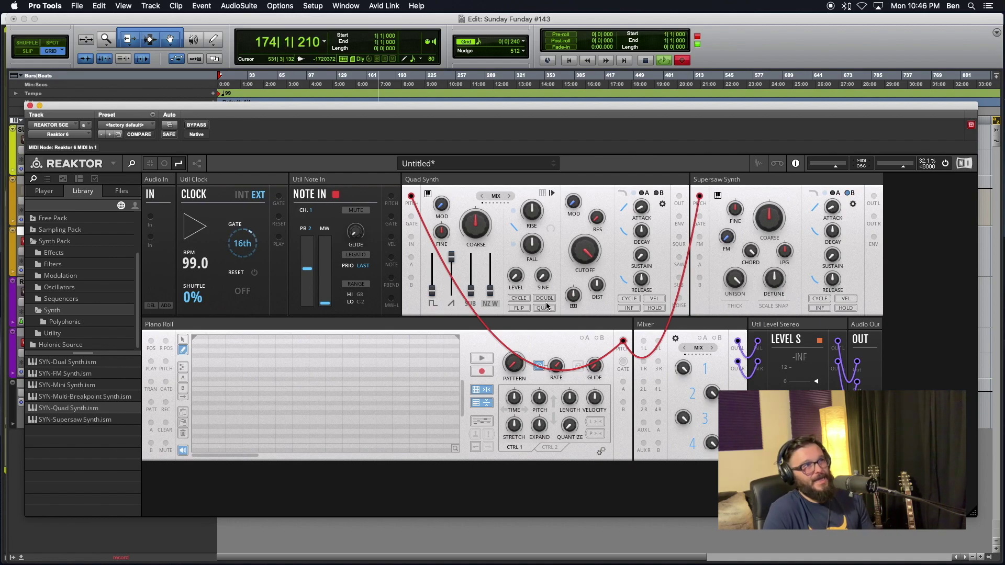
{"action": "left_click_drag", "start_coordinate": [454, 103], "coordinate": [449, 36]}
{"action": "left_click_drag", "start_coordinate": [968, 452], "coordinate": [965, 526]}
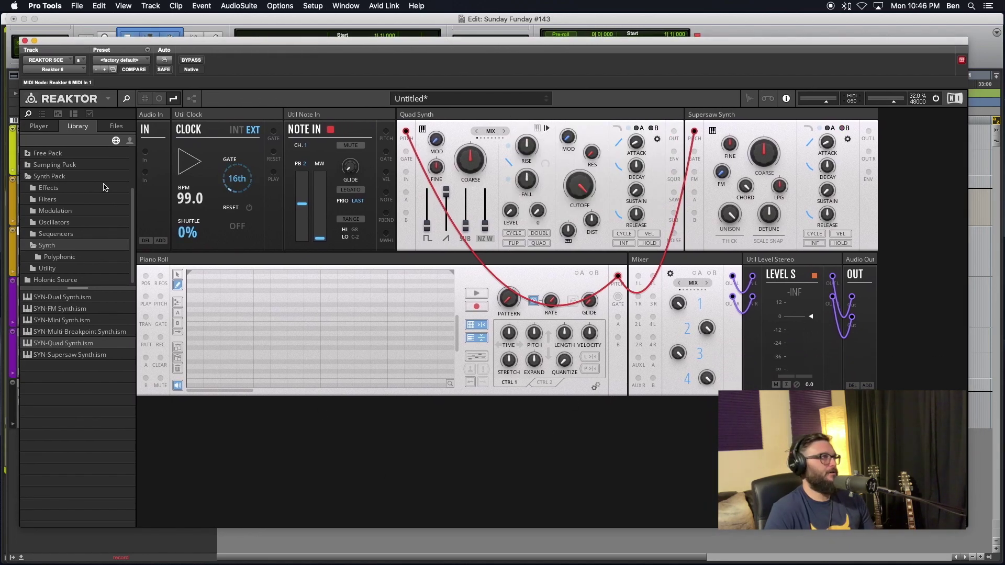
Collapse the Synth Pack folder and look through the Blocks Primes subfolders, including Kodiak, Rounds, West Coast and Driver, for their available blocks
{"action": "left_click", "coordinate": [29, 176]}
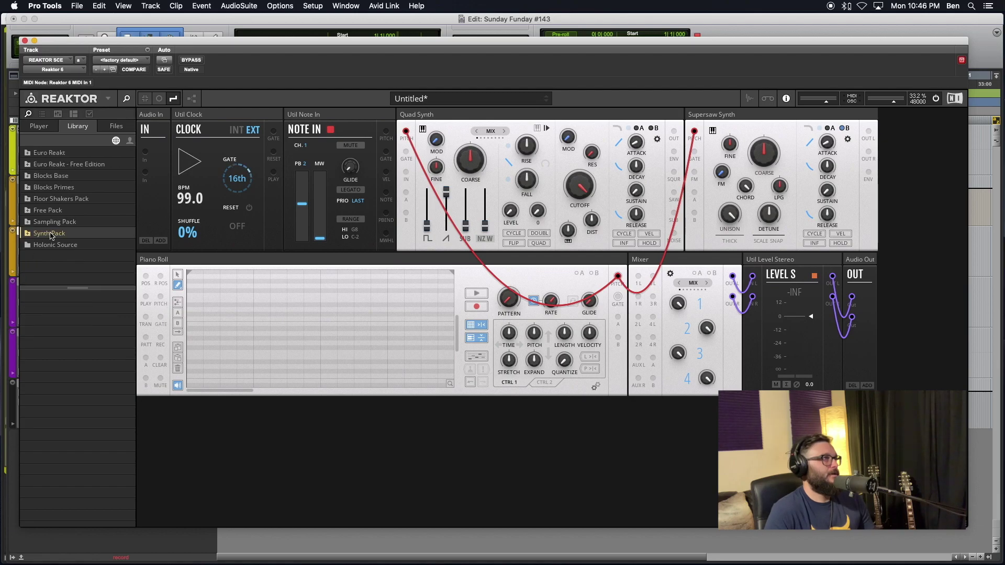
{"action": "left_click", "coordinate": [45, 168]}
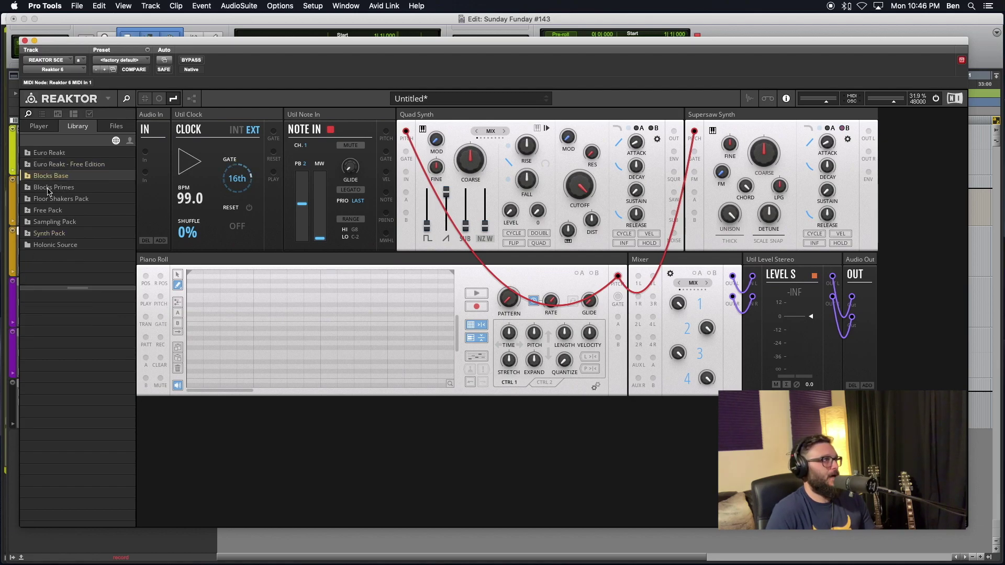
{"action": "double_click", "coordinate": [52, 187]}
{"action": "scroll", "coordinate": [58, 246], "scroll_direction": "down", "scroll_amount": 3}
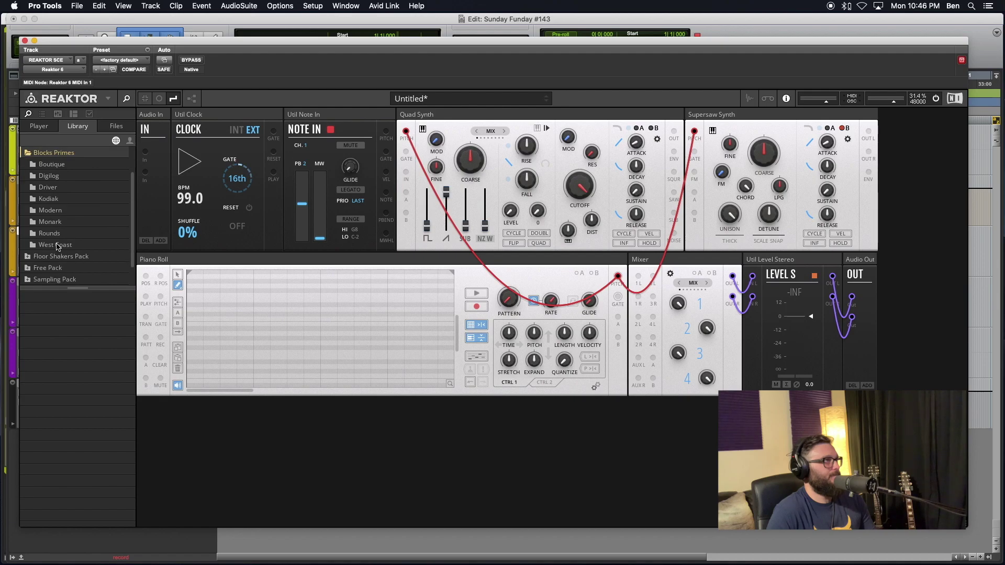
{"action": "left_click", "coordinate": [53, 198]}
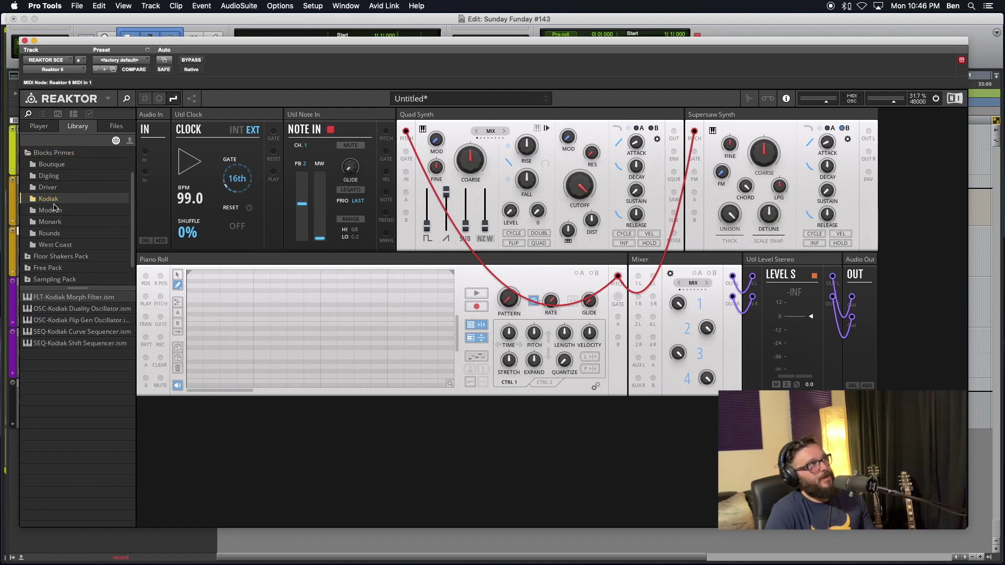
{"action": "left_click", "coordinate": [55, 231]}
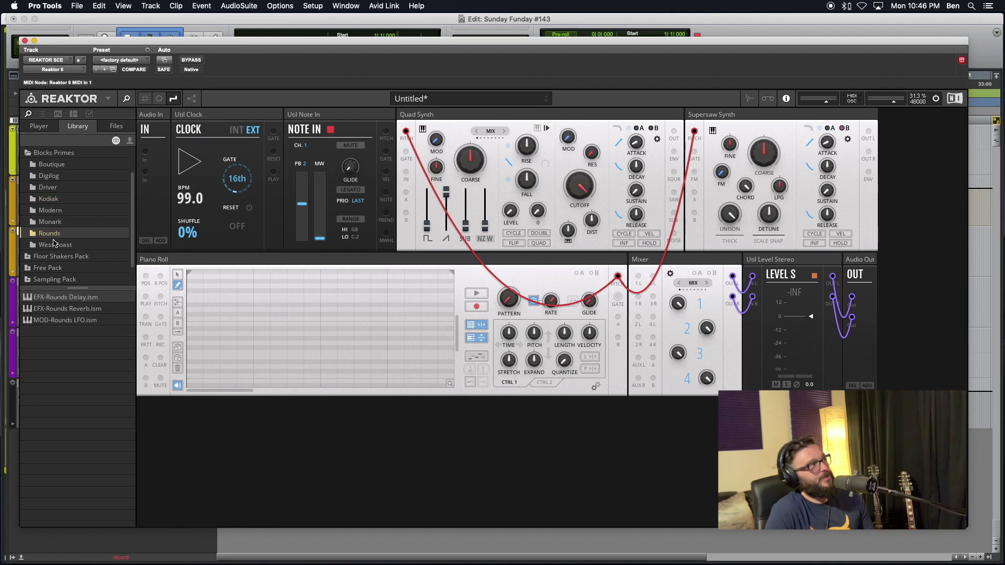
{"action": "left_click", "coordinate": [55, 243]}
{"action": "left_click", "coordinate": [48, 186]}
{"action": "left_click", "coordinate": [61, 163]}
{"action": "left_click", "coordinate": [54, 211]}
{"action": "scroll", "coordinate": [54, 213], "scroll_direction": "up", "scroll_amount": 2}
Add SEQ-Bento 8 Steps Sequencer from the Blocks Base Bento Box folder to the rack below the Piano Roll
{"action": "double_click", "coordinate": [45, 177]}
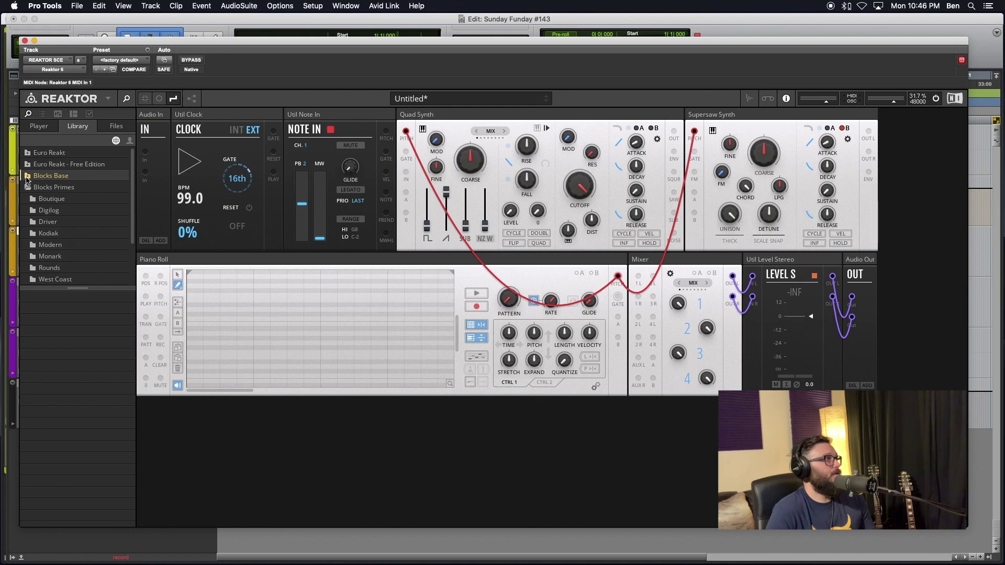
{"action": "left_click", "coordinate": [55, 187]}
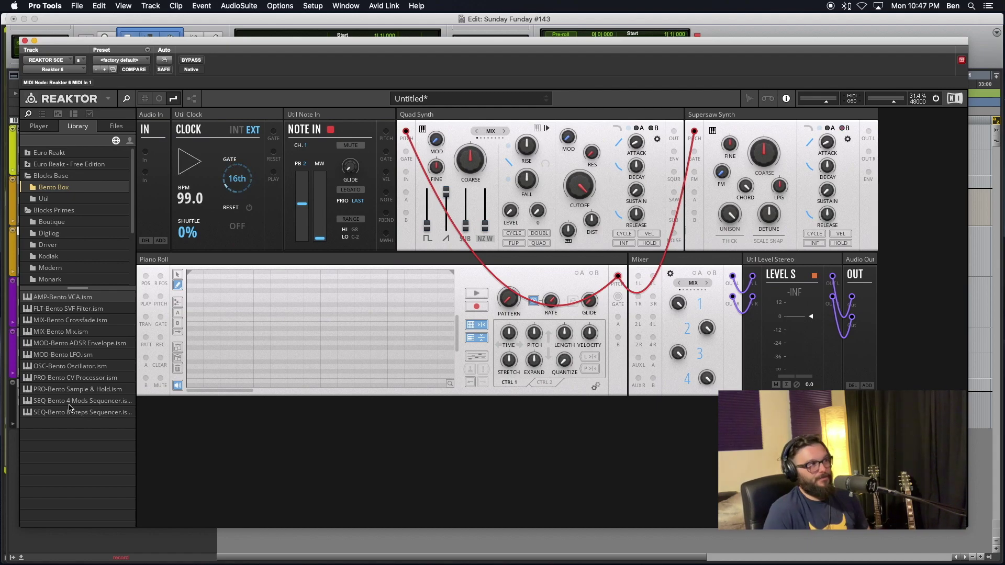
{"action": "left_click", "coordinate": [294, 263]}
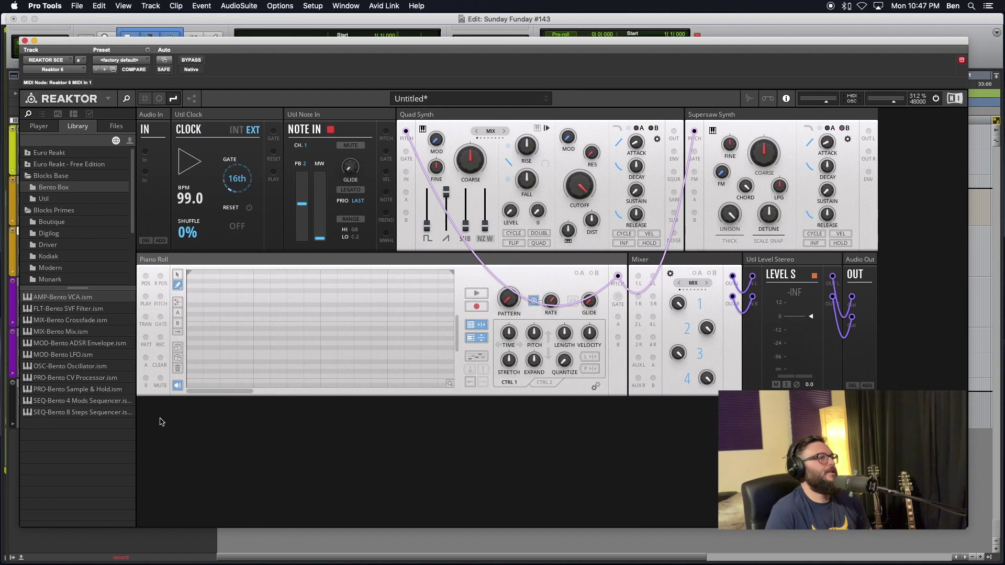
{"action": "left_click", "coordinate": [60, 404]}
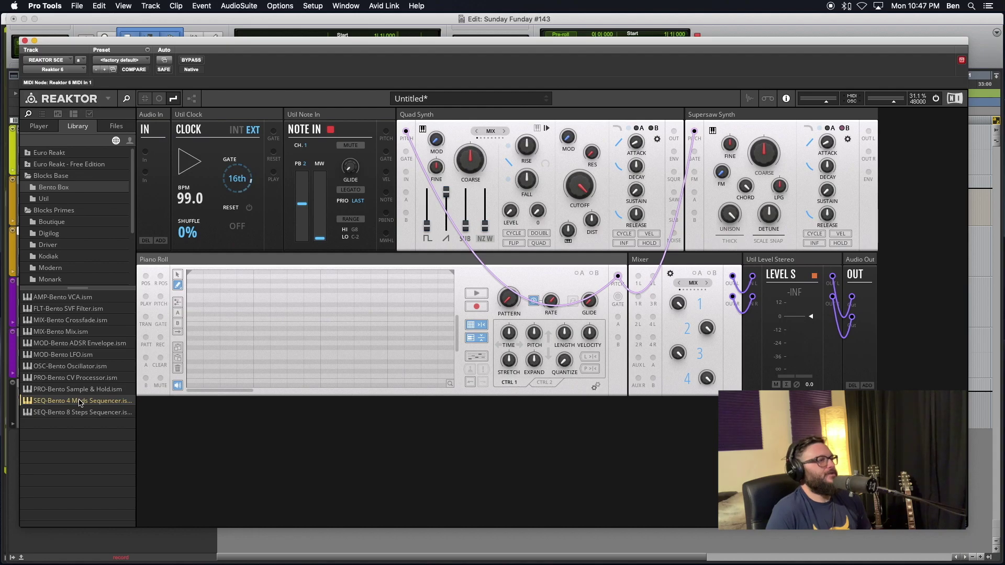
{"action": "left_click", "coordinate": [76, 414]}
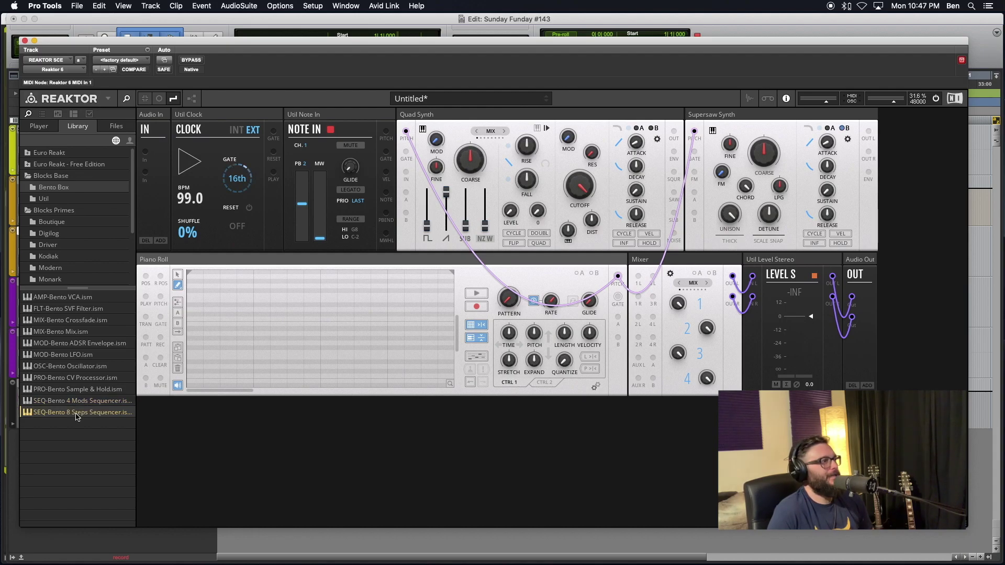
{"action": "left_click_drag", "start_coordinate": [57, 418], "coordinate": [190, 433]}
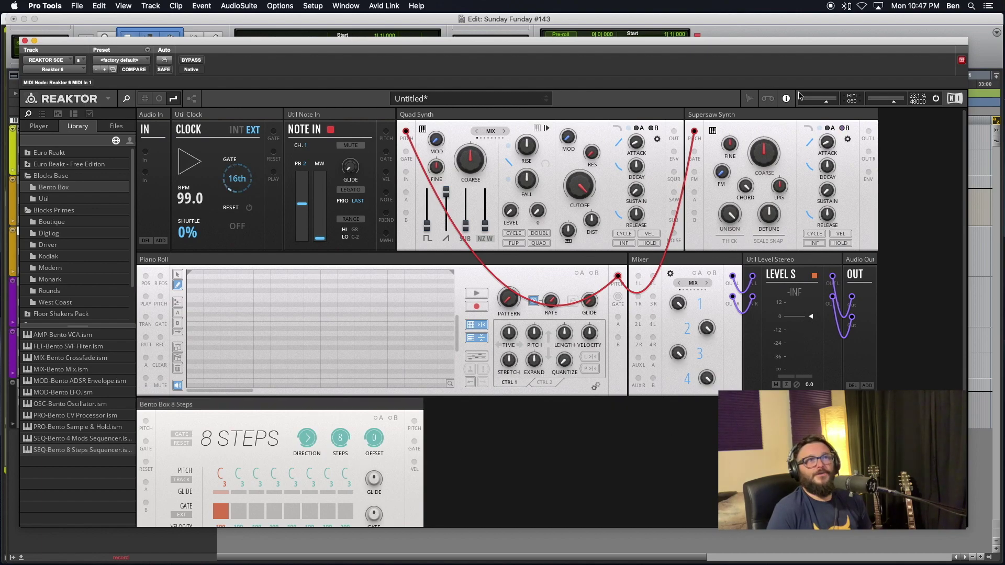
Move the Supersaw Synth beside the Bento Box 8 Steps sequencer and delete its pitch wire from the Piano Roll
{"action": "left_click_drag", "start_coordinate": [748, 116], "coordinate": [589, 335]}
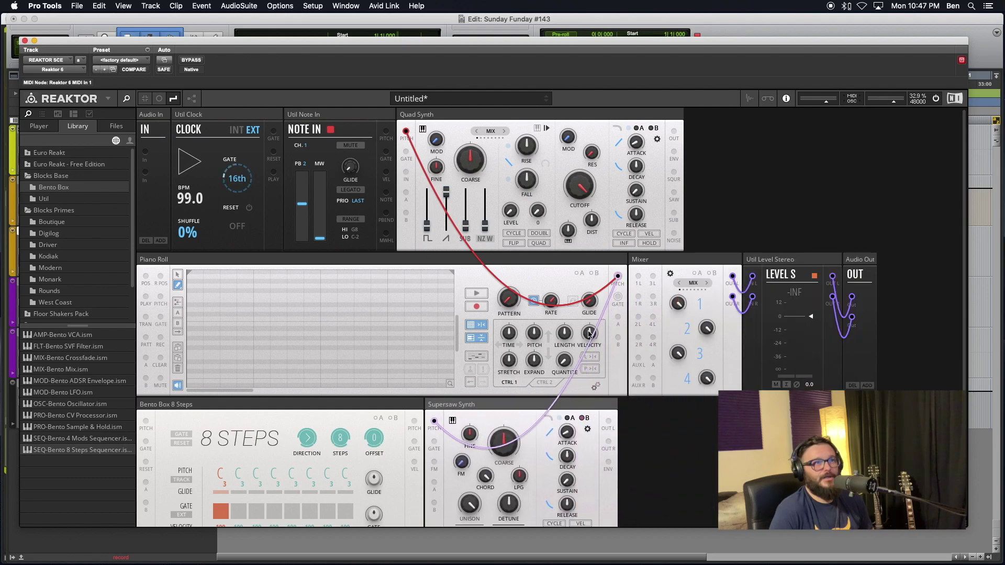
{"action": "right_click", "coordinate": [610, 301]}
{"action": "left_click", "coordinate": [636, 314]}
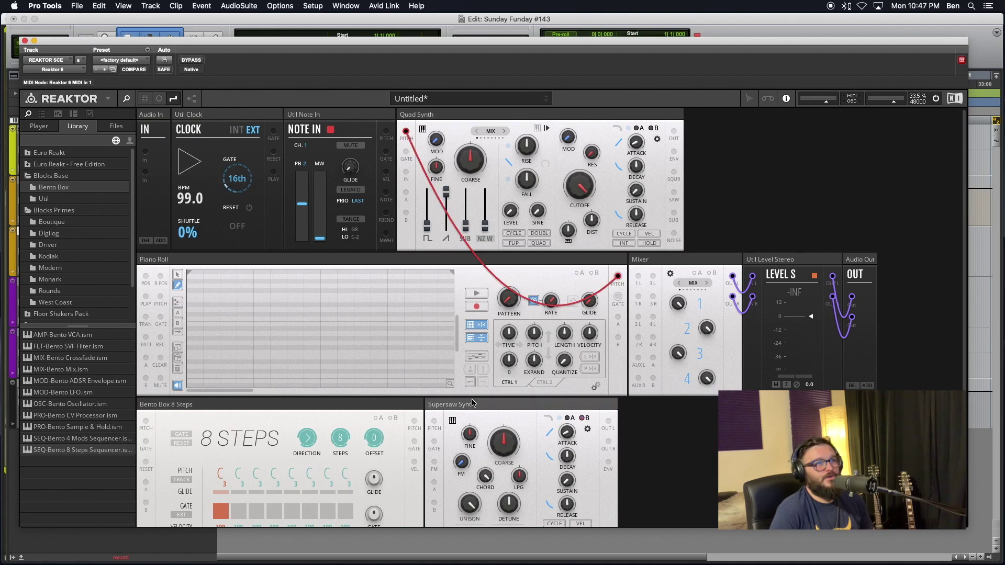
{"action": "scroll", "coordinate": [307, 246], "scroll_direction": "down", "scroll_amount": 1}
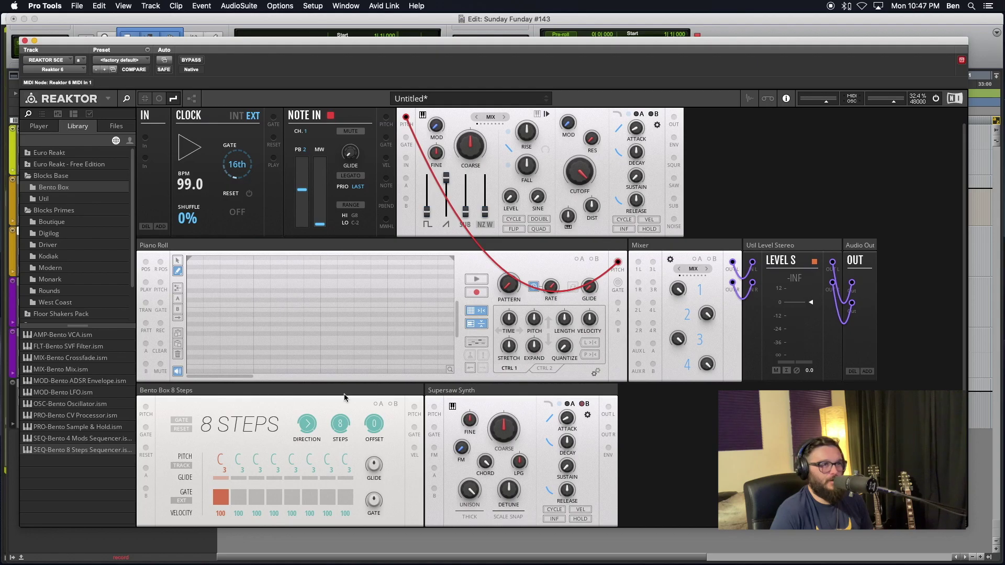
Connect Bento Box 8 Steps' pitch and gate outputs to the Supersaw Synth and the Piano Roll's gate to the Quad Synth, colouring gate wires green
{"action": "left_click_drag", "start_coordinate": [146, 407], "coordinate": [433, 408]}
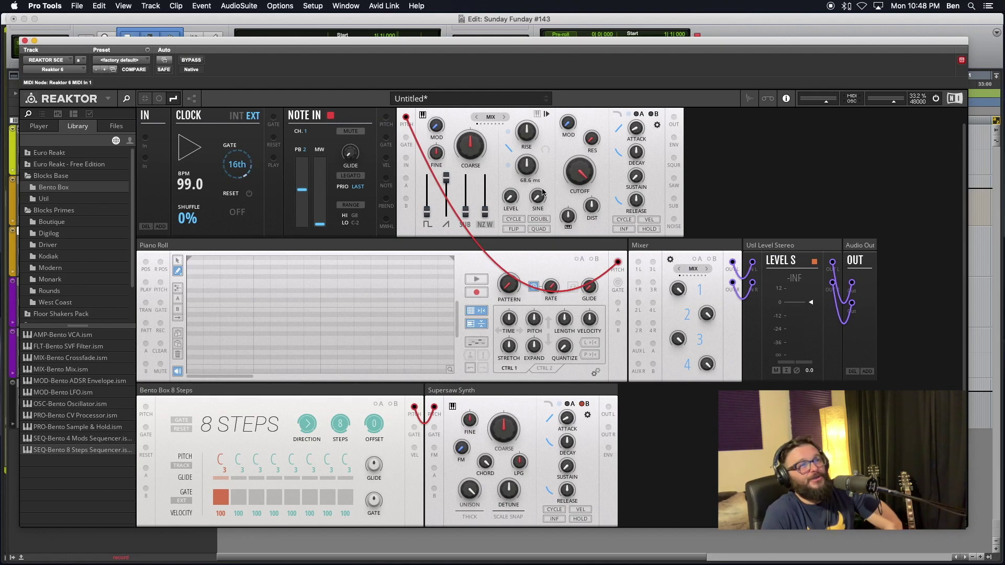
{"action": "left_click_drag", "start_coordinate": [414, 427], "coordinate": [435, 428]}
{"action": "right_click", "coordinate": [434, 430]}
{"action": "mouse_move", "coordinate": [463, 430]}
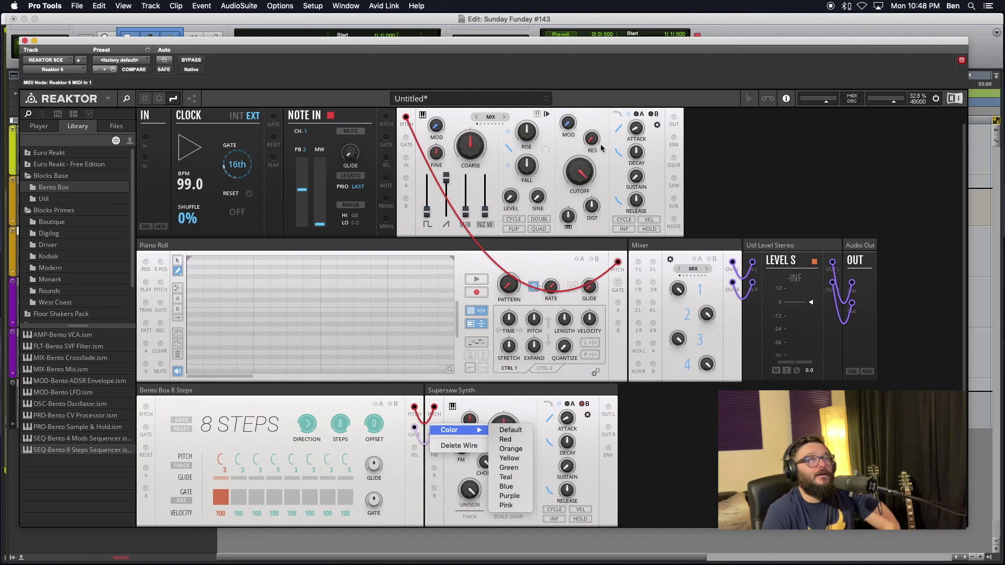
{"action": "left_click", "coordinate": [509, 469]}
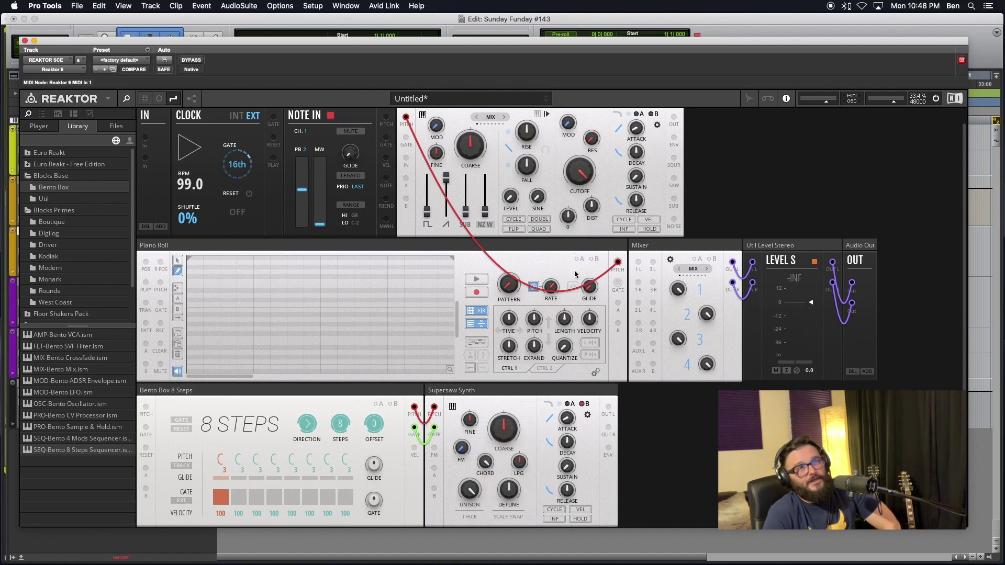
{"action": "left_click_drag", "start_coordinate": [618, 283], "coordinate": [406, 137]}
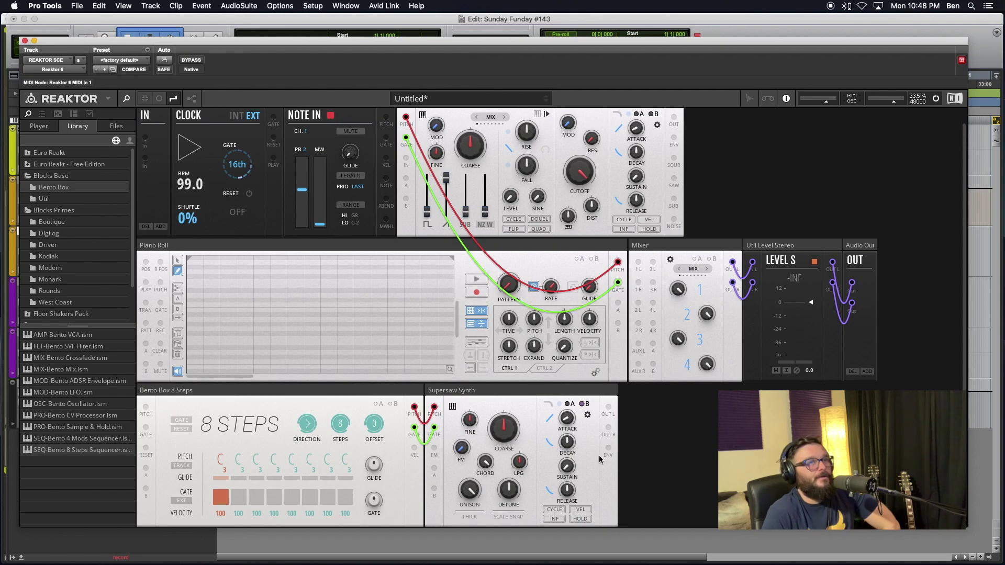
Connect the Quad Synth's output to both Mixer channel 1 inputs, 1L and 1R, with purple wires
{"action": "scroll", "coordinate": [644, 226], "scroll_direction": "up", "scroll_amount": 1}
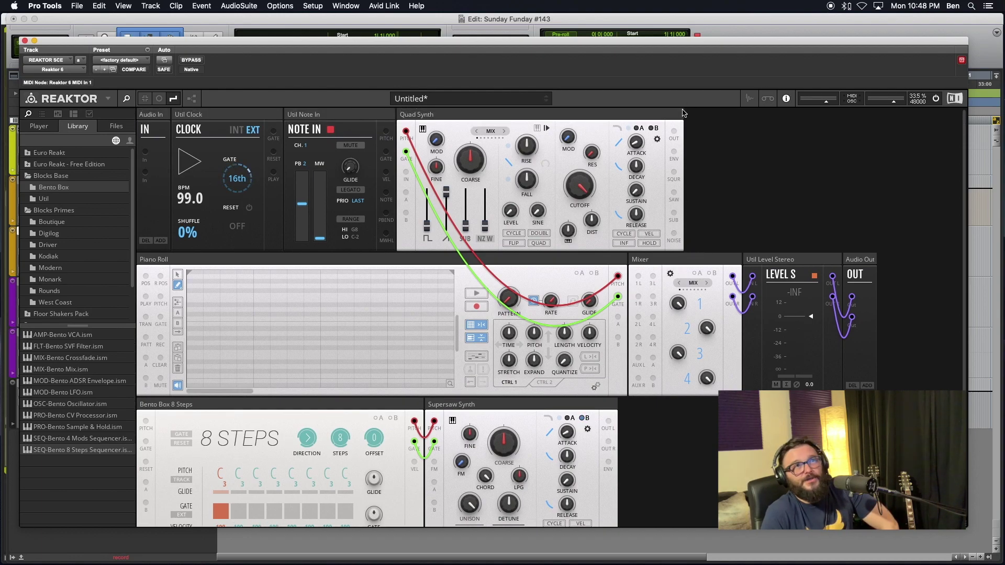
{"action": "left_click_drag", "start_coordinate": [675, 131], "coordinate": [638, 278]}
{"action": "right_click", "coordinate": [641, 285]}
{"action": "mouse_move", "coordinate": [676, 283]}
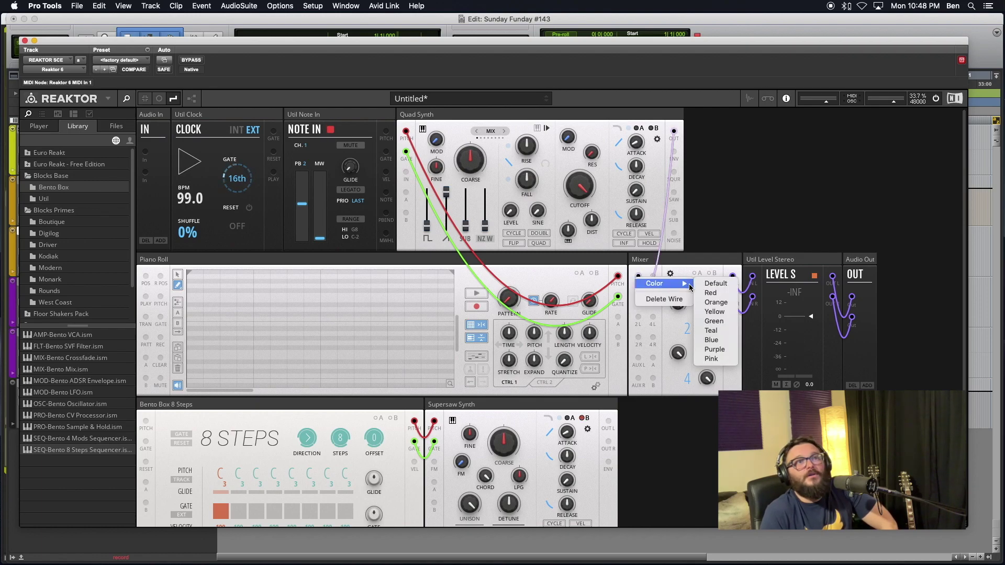
{"action": "left_click", "coordinate": [714, 350]}
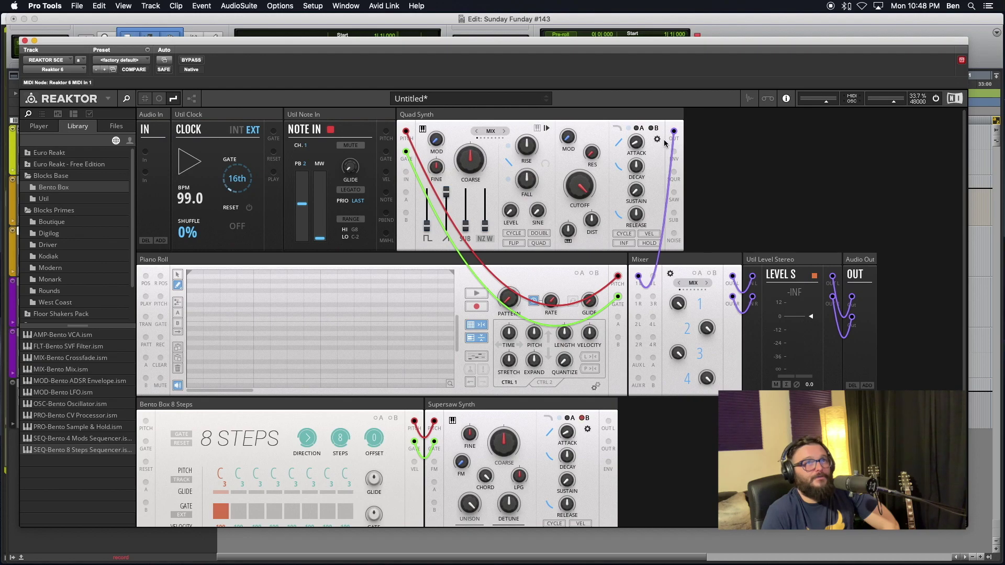
{"action": "left_click_drag", "start_coordinate": [669, 255], "coordinate": [639, 297]}
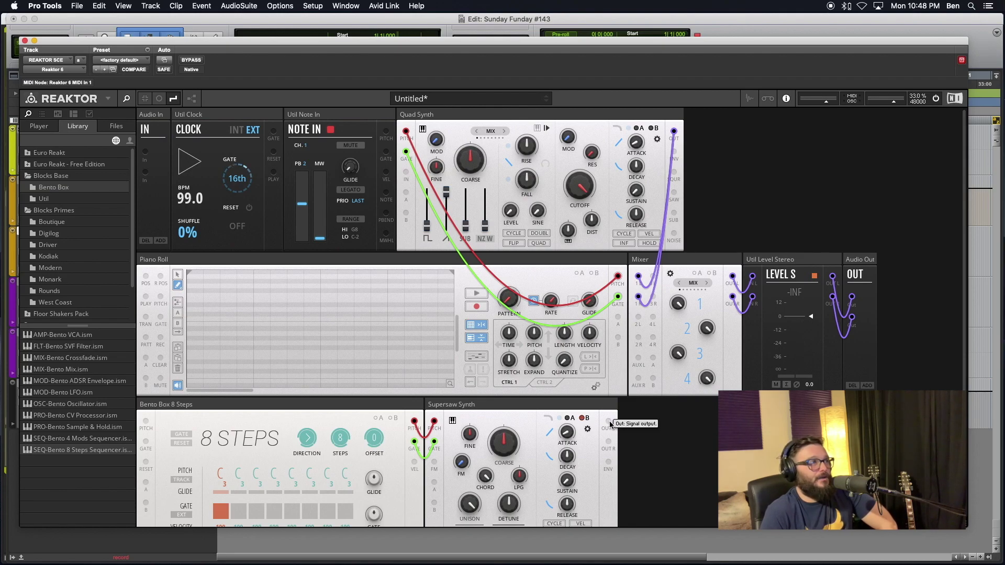
Connect the Supersaw Synth's left and right outputs to Mixer inputs 2L and 2R with purple wires
{"action": "left_click_drag", "start_coordinate": [609, 423], "coordinate": [639, 317]}
{"action": "left_click_drag", "start_coordinate": [609, 441], "coordinate": [638, 339]}
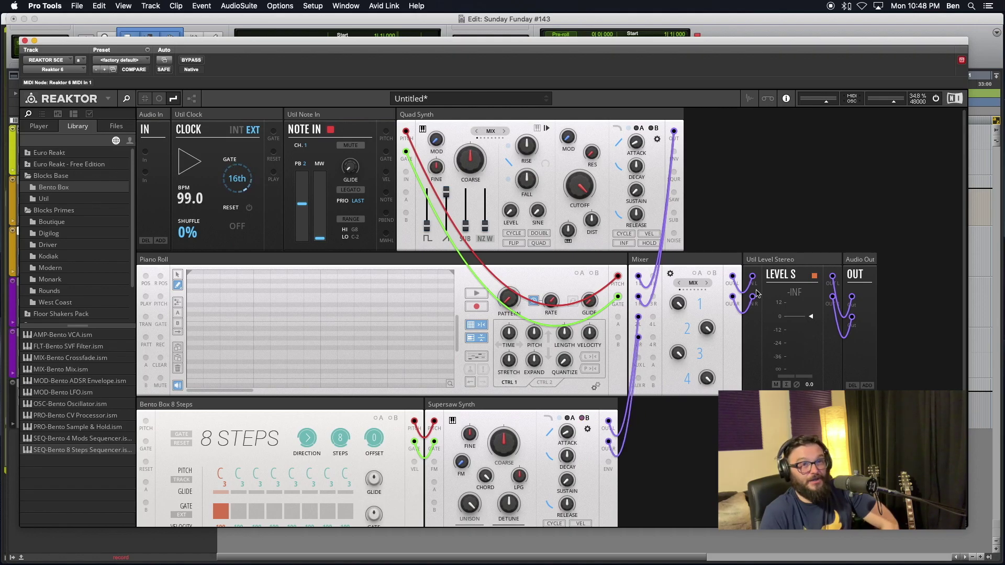
{"action": "scroll", "coordinate": [804, 291], "scroll_direction": "down", "scroll_amount": 1}
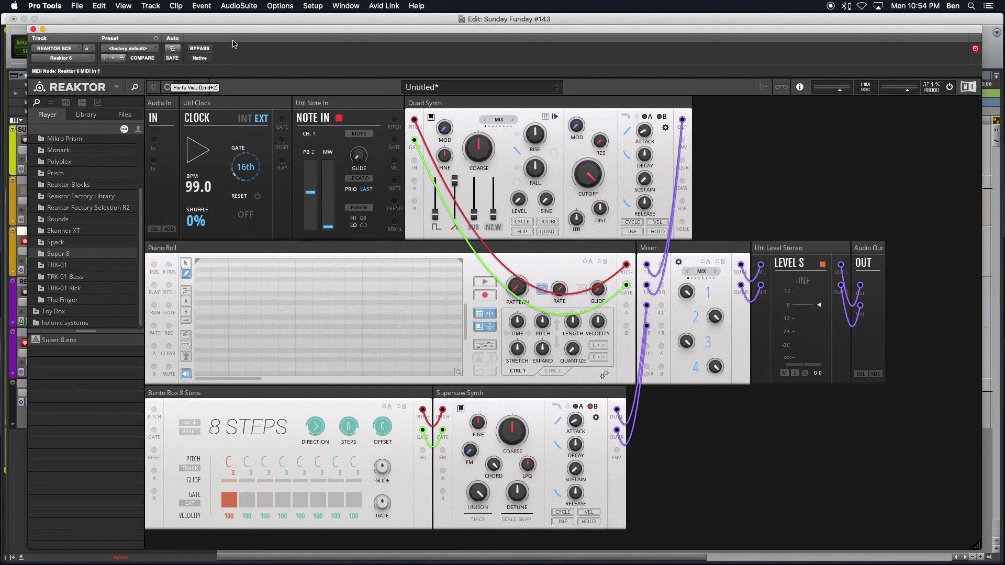
{"action": "left_click_drag", "start_coordinate": [233, 41], "coordinate": [234, 43]}
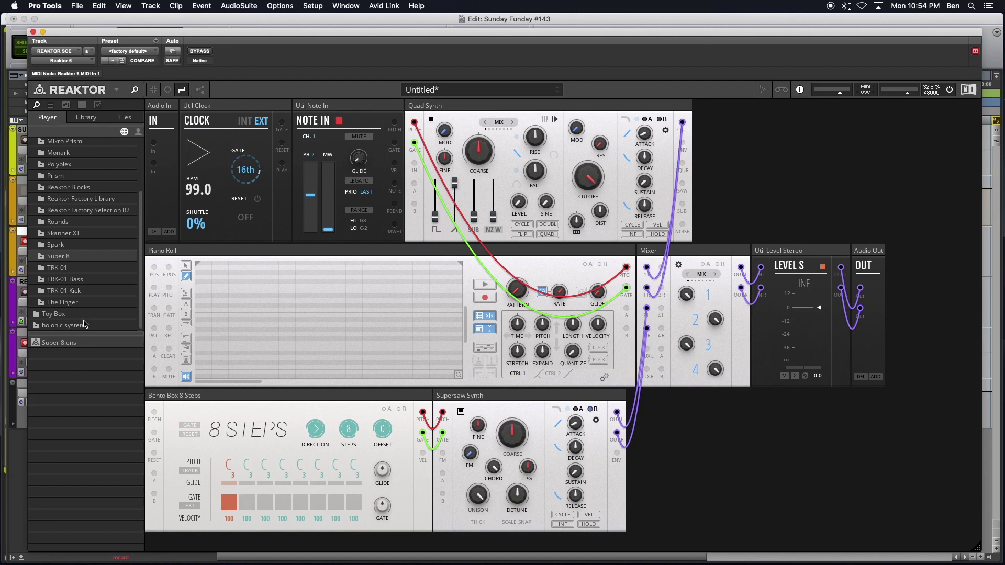
Draw five trial notes at varying pitches from the start of the Piano Roll to audition the Quad Synth
{"action": "left_click", "coordinate": [200, 320]}
{"action": "left_click", "coordinate": [220, 311]}
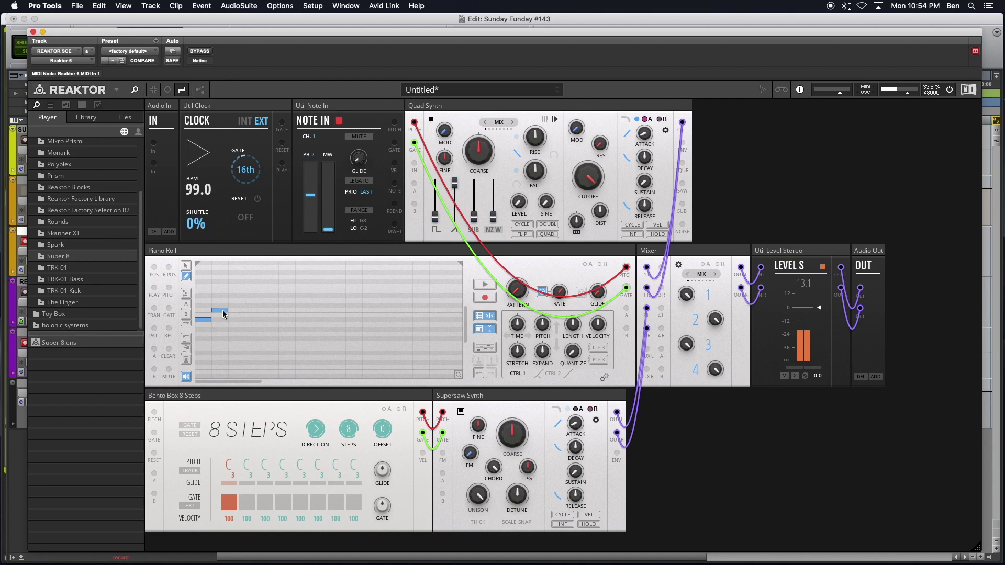
{"action": "left_click", "coordinate": [239, 315]}
{"action": "left_click", "coordinate": [253, 334]}
{"action": "left_click", "coordinate": [265, 315]}
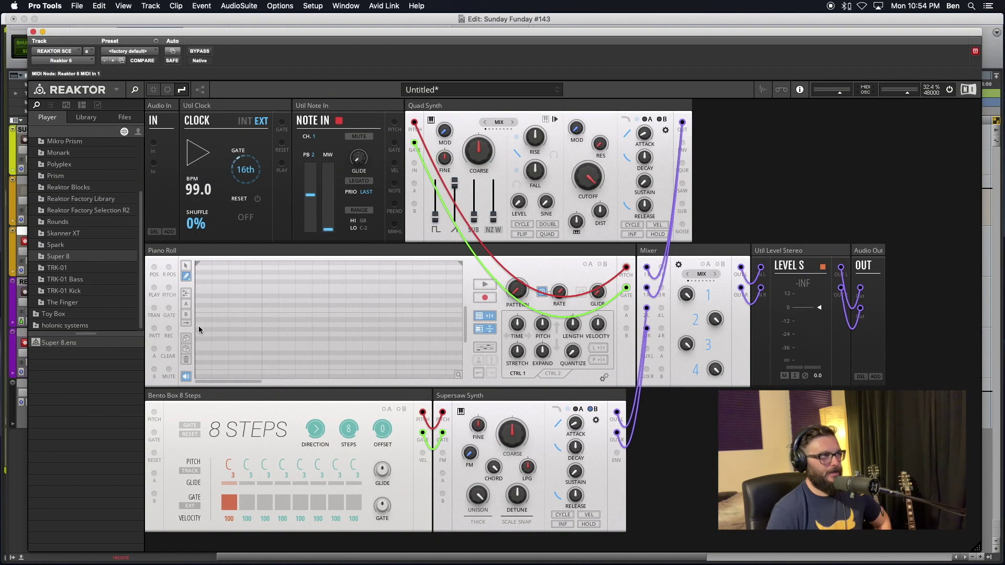
Draw three ascending notes at the start of the Piano Roll and delete all three
{"action": "left_click", "coordinate": [201, 325]}
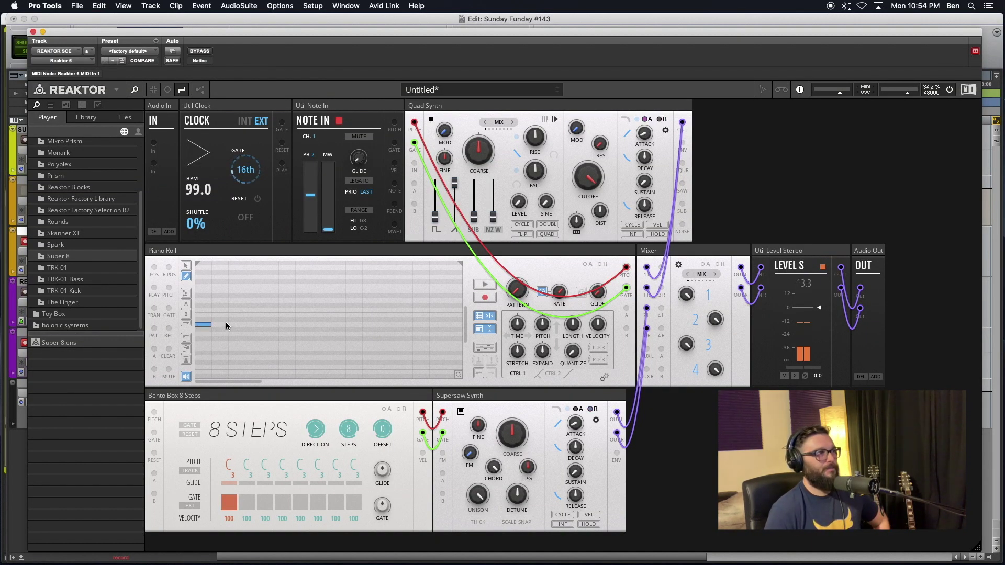
{"action": "left_click", "coordinate": [217, 319]}
{"action": "left_click", "coordinate": [236, 314]}
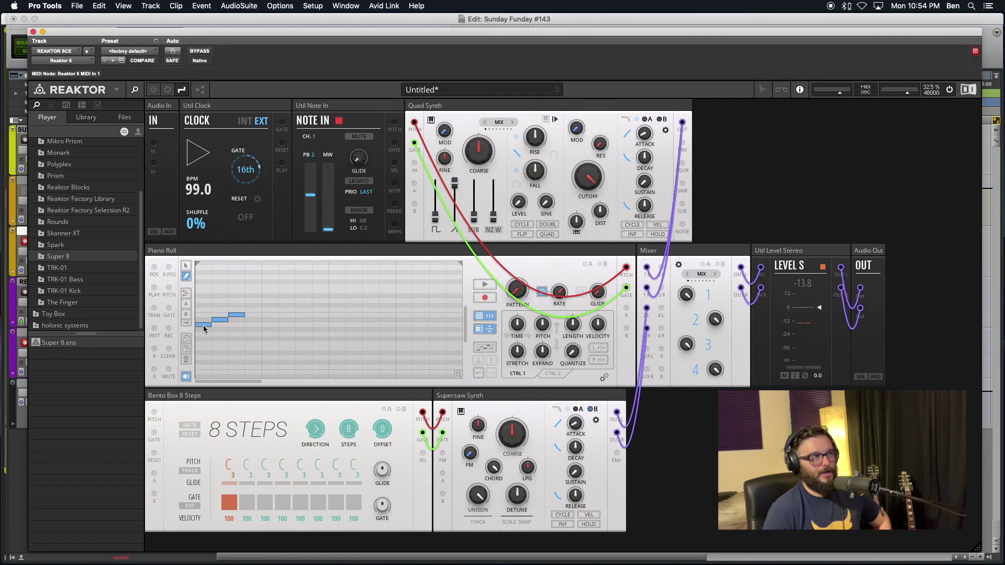
{"action": "left_click", "coordinate": [203, 326]}
{"action": "left_click", "coordinate": [222, 321]}
{"action": "left_click", "coordinate": [237, 315]}
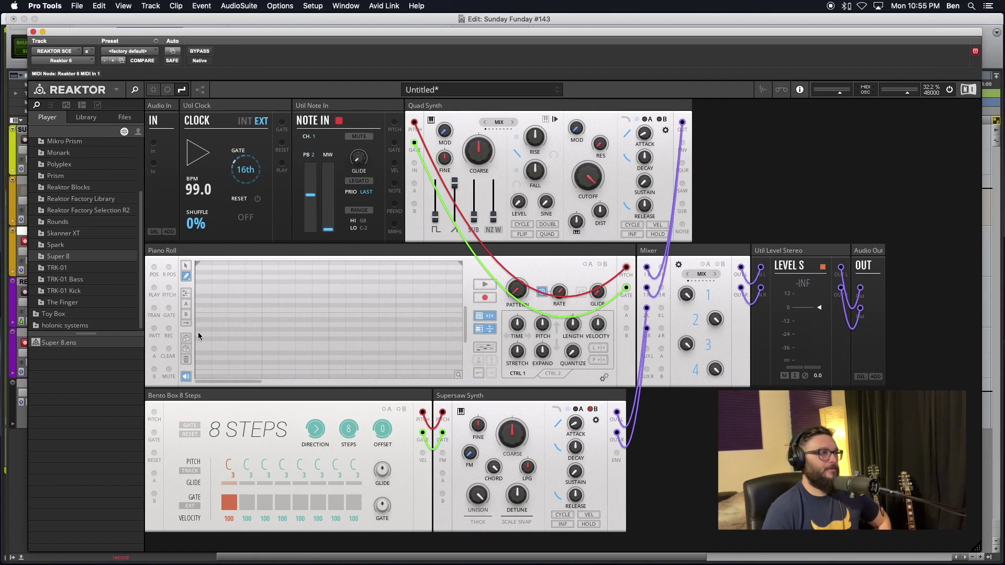
Draw three rising notes lower in the Piano Roll, remove and redraw the first one, and clear them all
{"action": "left_click", "coordinate": [199, 335]}
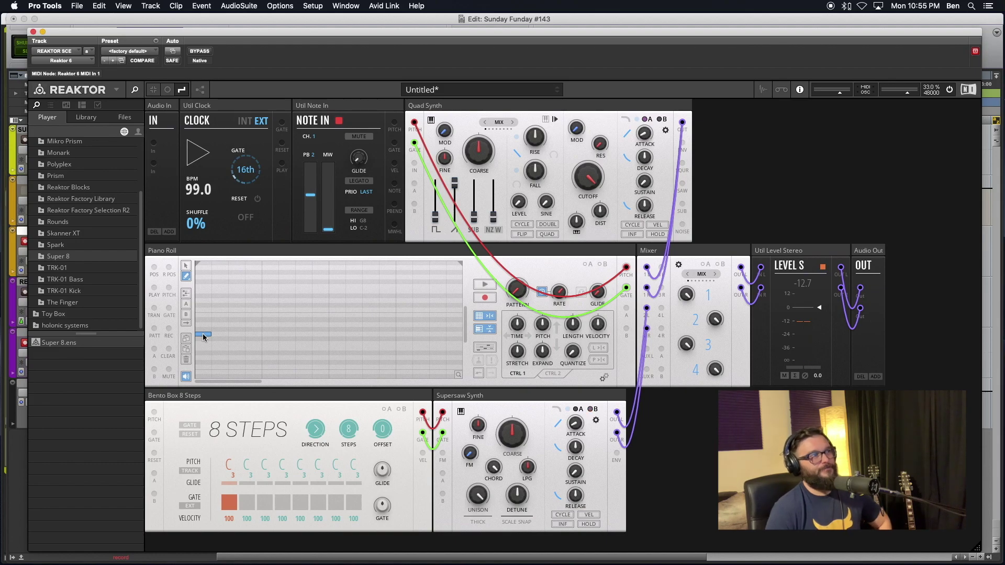
{"action": "left_click", "coordinate": [220, 330]}
{"action": "left_click", "coordinate": [251, 325]}
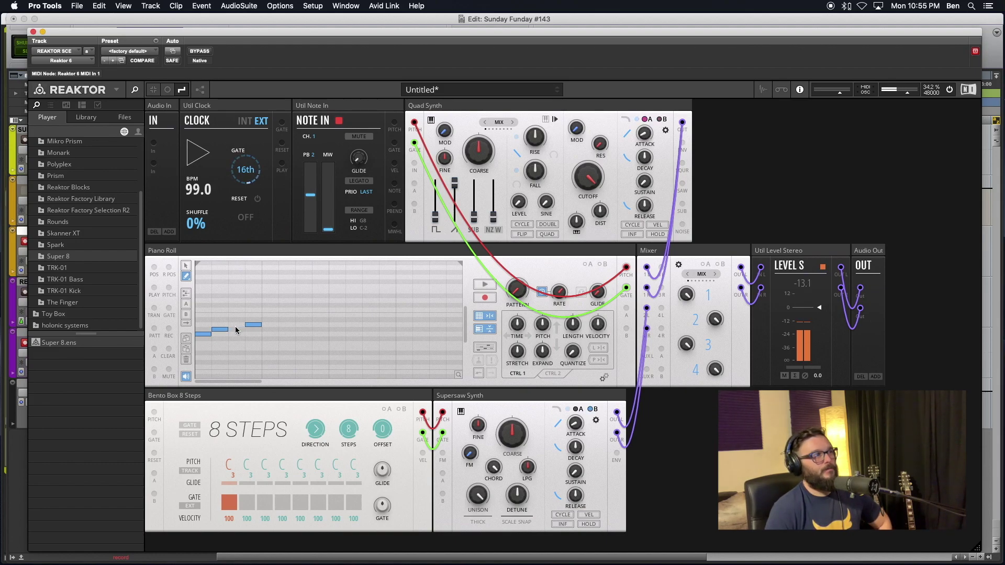
{"action": "left_click", "coordinate": [203, 334]}
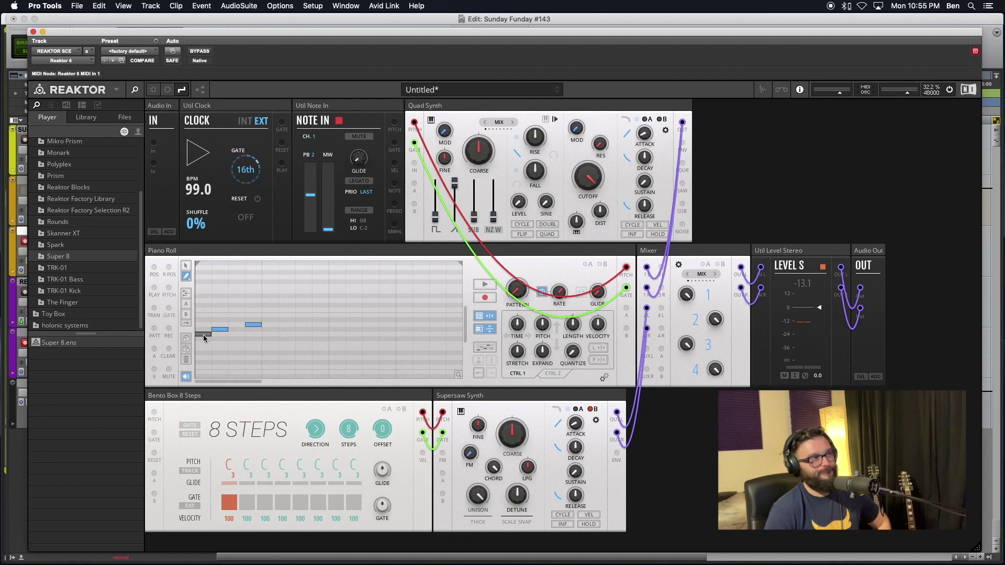
{"action": "left_click", "coordinate": [203, 335]}
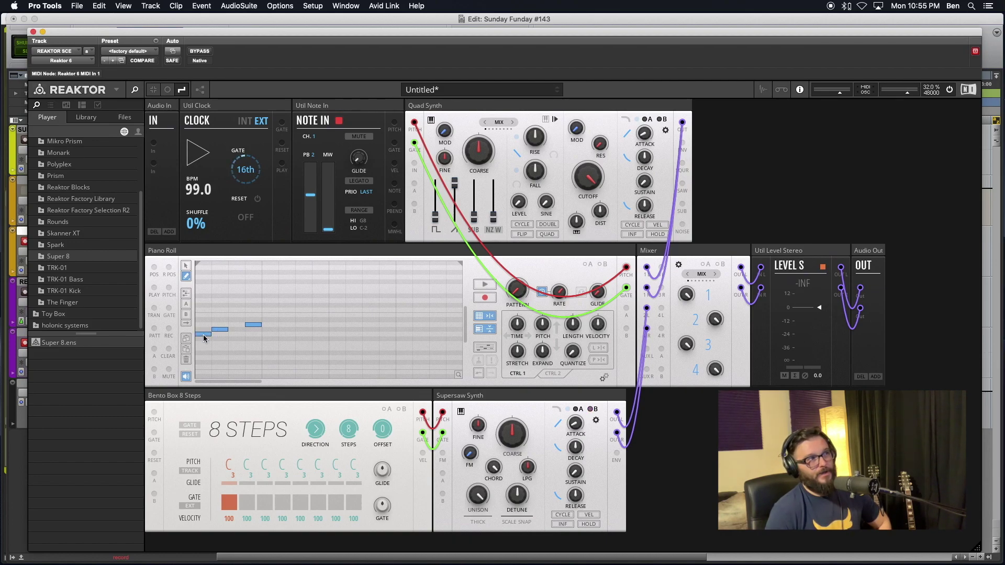
{"action": "left_click", "coordinate": [204, 335]}
{"action": "key", "text": "space"}
{"action": "left_click", "coordinate": [219, 329]}
{"action": "left_click", "coordinate": [253, 325]}
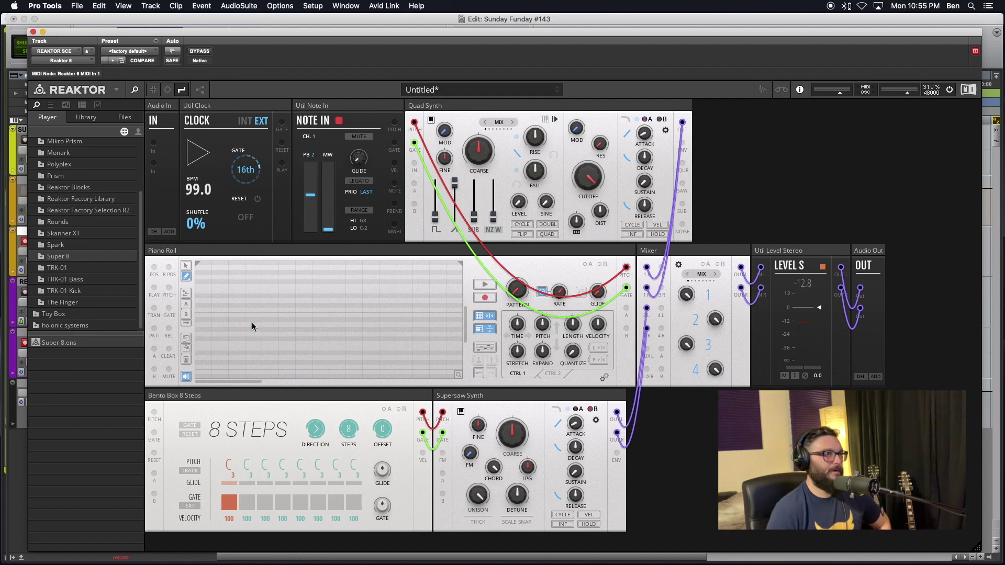
Draw a seven-note pattern across the Piano Roll and play it back, stopping playback when done
{"action": "left_click", "coordinate": [481, 284]}
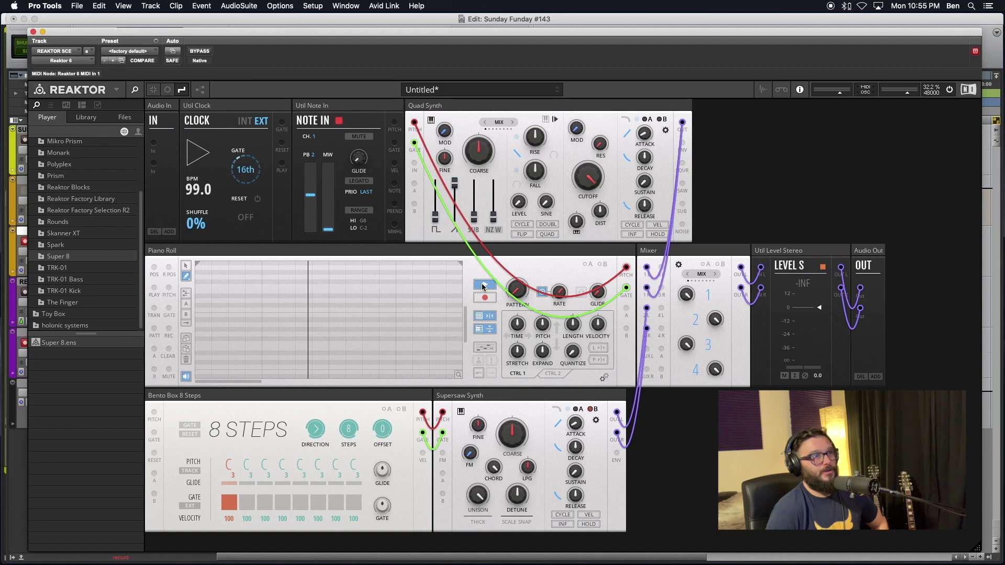
{"action": "left_click", "coordinate": [481, 284]}
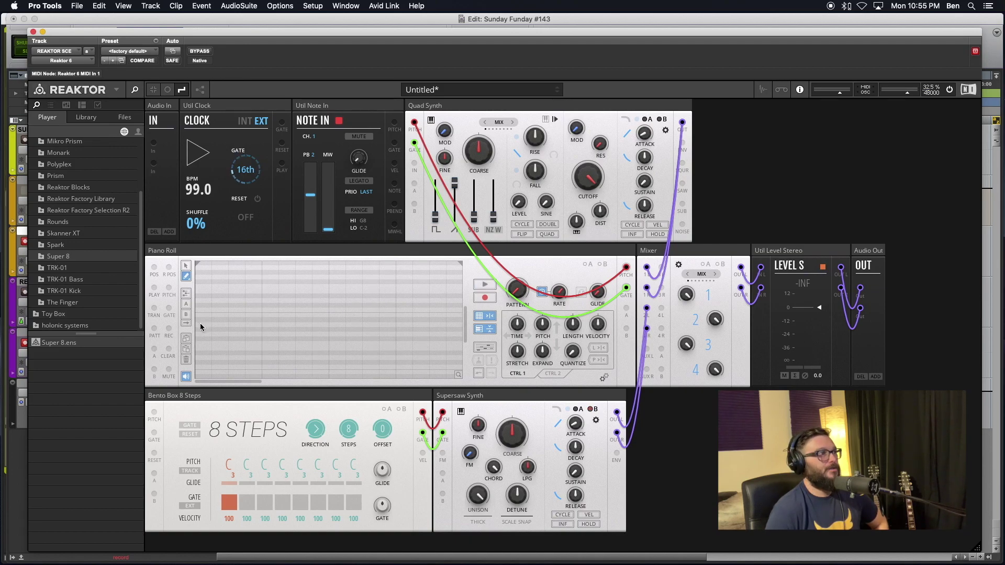
{"action": "left_click", "coordinate": [200, 324]}
{"action": "left_click", "coordinate": [236, 315]}
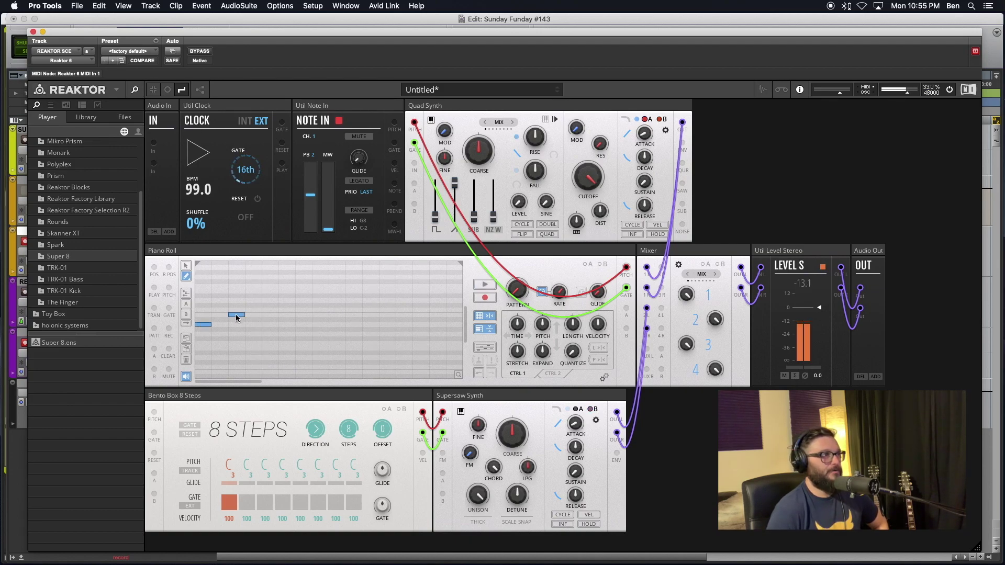
{"action": "left_click", "coordinate": [269, 314]}
{"action": "left_click", "coordinate": [302, 310]}
{"action": "left_click", "coordinate": [301, 334]}
{"action": "left_click", "coordinate": [349, 314]}
{"action": "left_click", "coordinate": [374, 296]}
{"action": "left_click", "coordinate": [484, 284]}
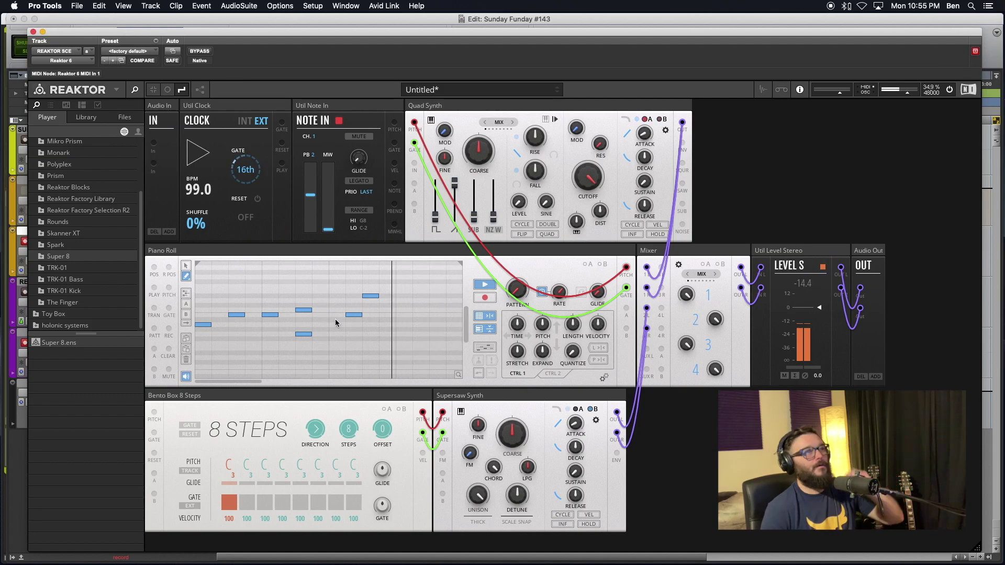
{"action": "left_click", "coordinate": [484, 285]}
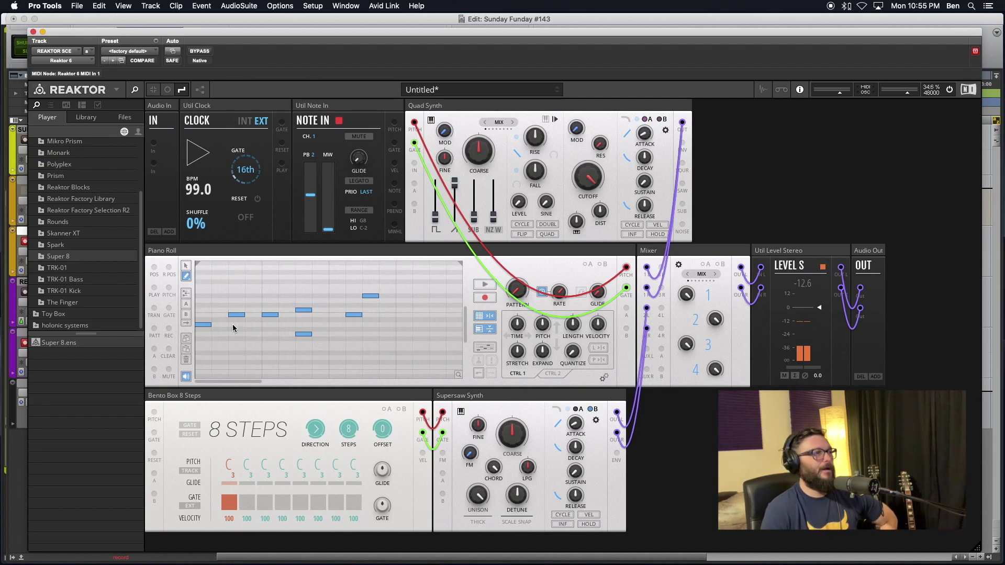
Delete every note of the seven-note pattern from the Piano Roll and deselect the block
{"action": "left_click", "coordinate": [204, 325]}
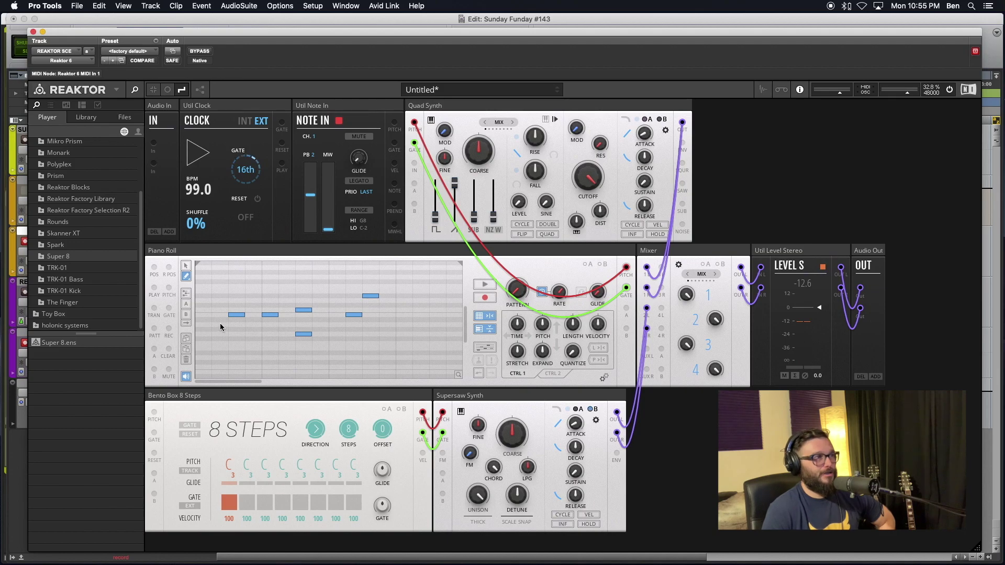
{"action": "left_click", "coordinate": [271, 314]}
{"action": "left_click", "coordinate": [303, 310]}
{"action": "left_click", "coordinate": [312, 333]}
{"action": "left_click", "coordinate": [352, 314]}
{"action": "left_click", "coordinate": [372, 295]}
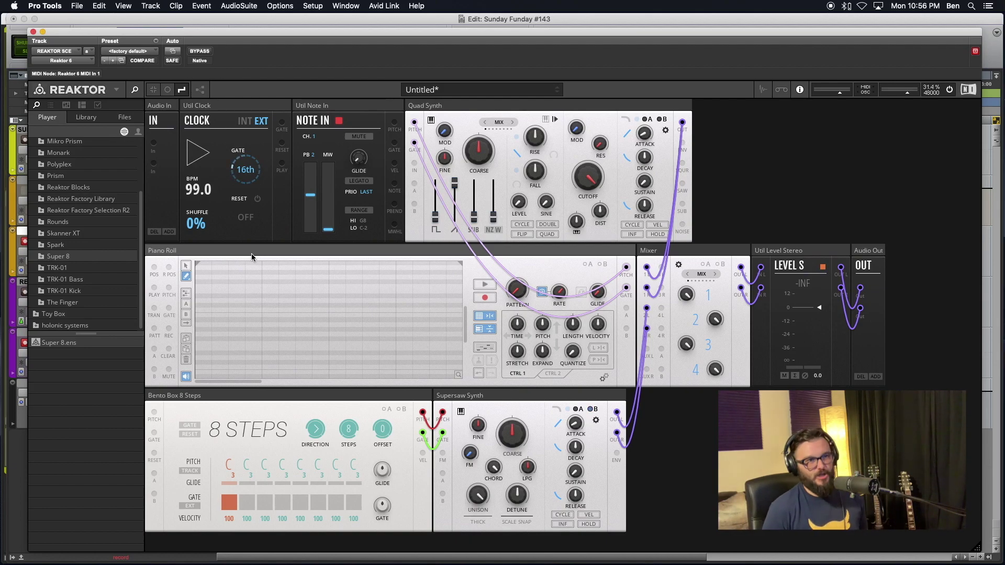
{"action": "left_click", "coordinate": [819, 131]}
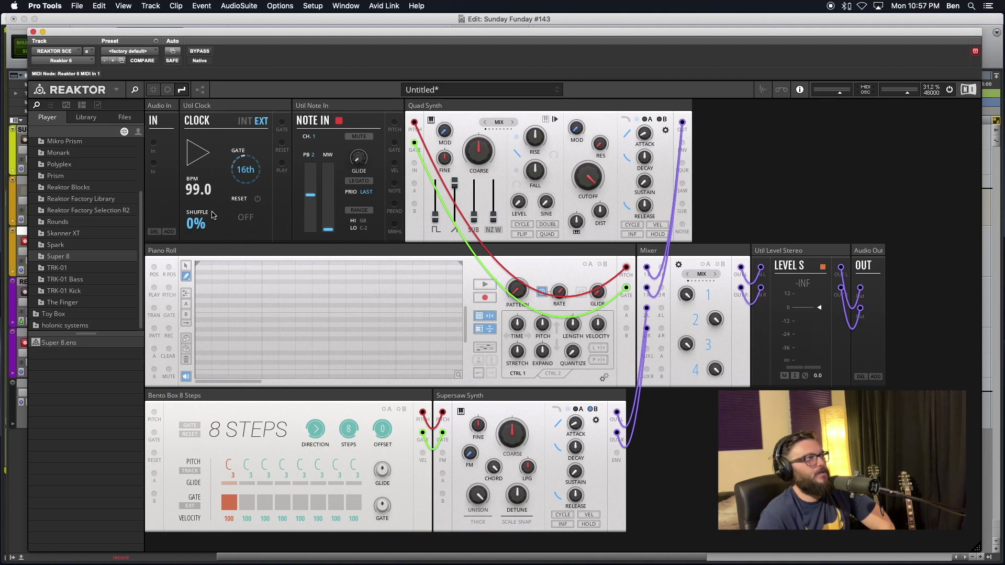
Draw four widely spaced notes in the lower half of the Piano Roll and delete them one by one
{"action": "left_click", "coordinate": [201, 344]}
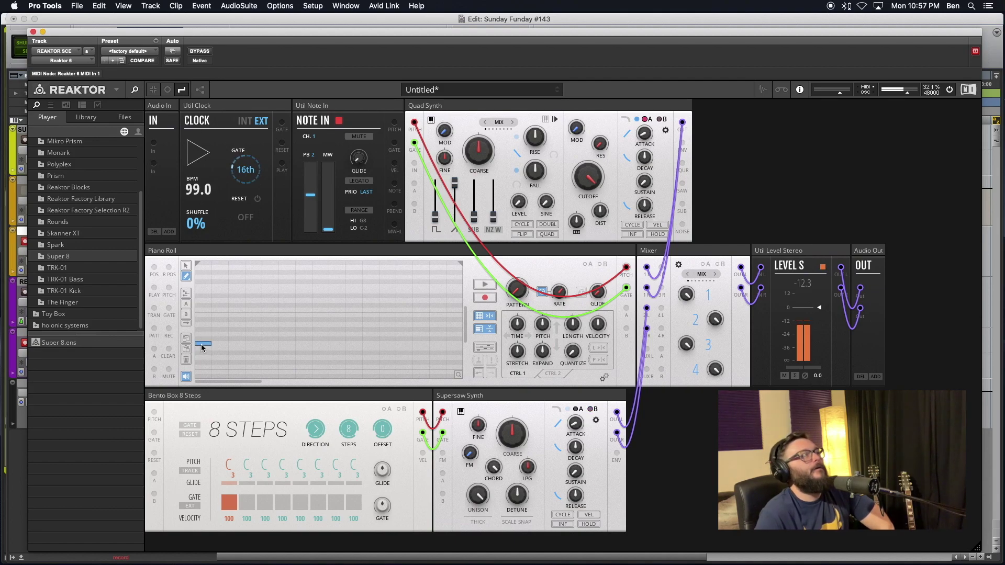
{"action": "left_click", "coordinate": [234, 333]}
{"action": "left_click", "coordinate": [354, 325]}
{"action": "left_click", "coordinate": [281, 364]}
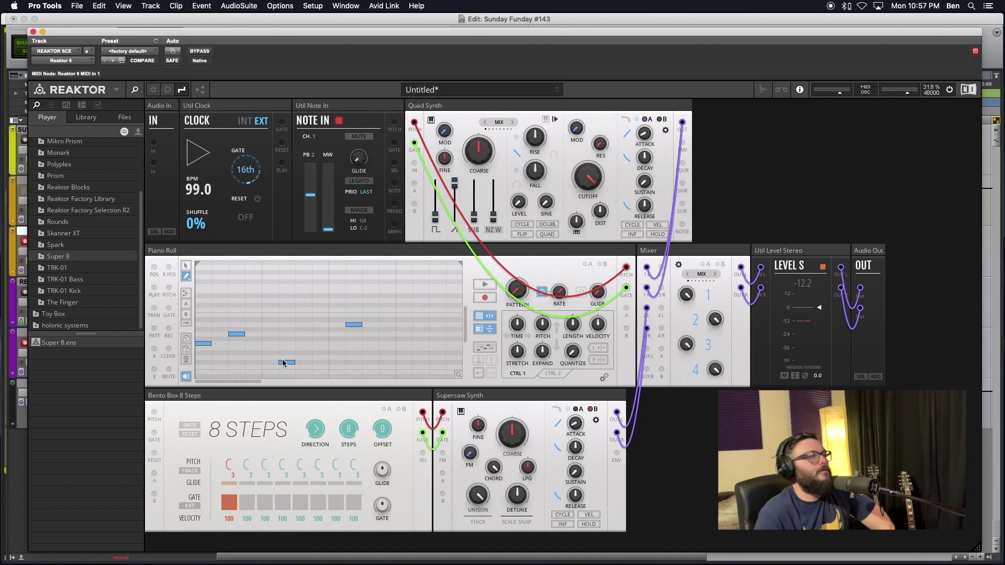
{"action": "left_click", "coordinate": [286, 362]}
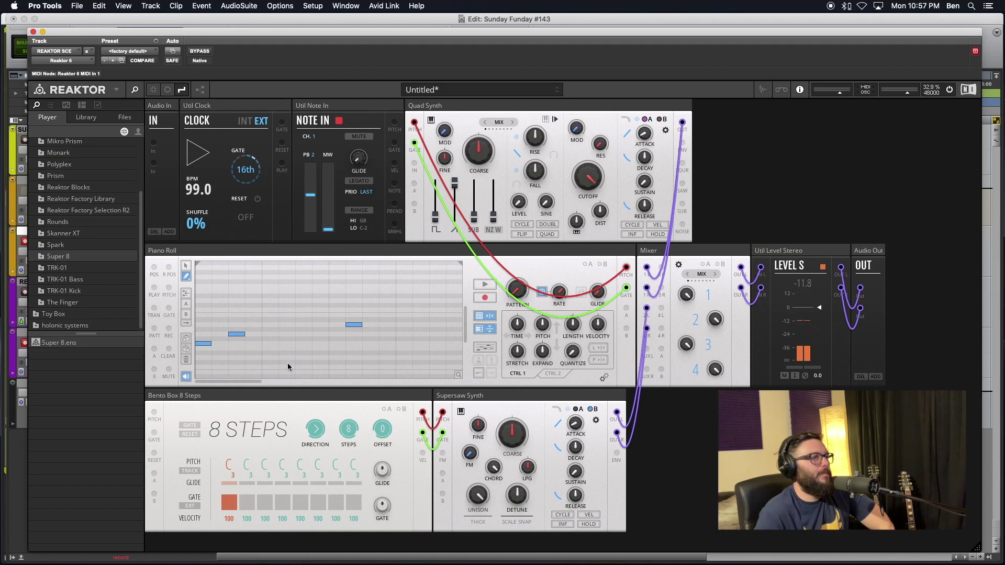
{"action": "left_click", "coordinate": [354, 325]}
{"action": "left_click", "coordinate": [235, 333]}
{"action": "left_click", "coordinate": [204, 343]}
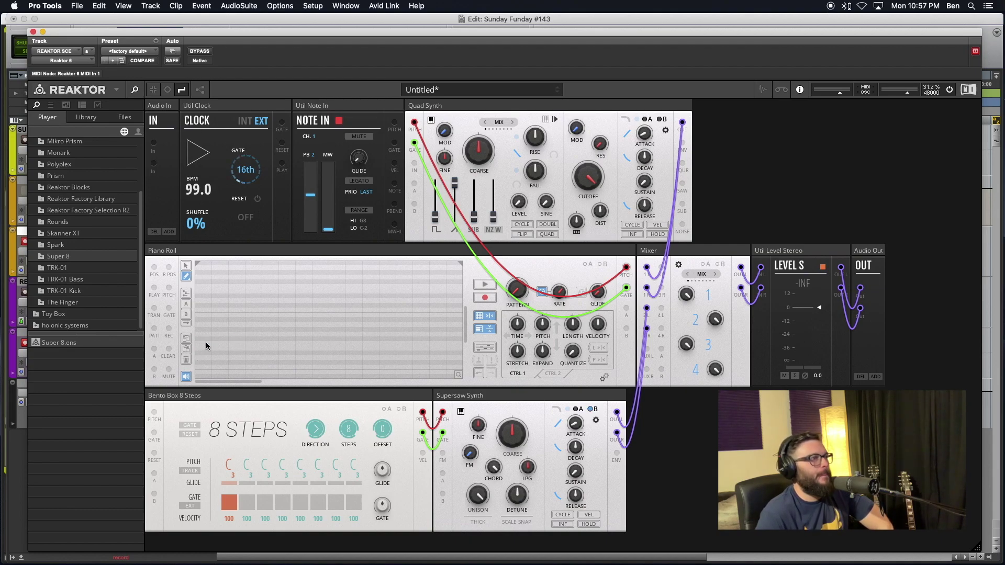
Place a single note at the very start of the Piano Roll pattern
{"action": "left_click", "coordinate": [206, 348]}
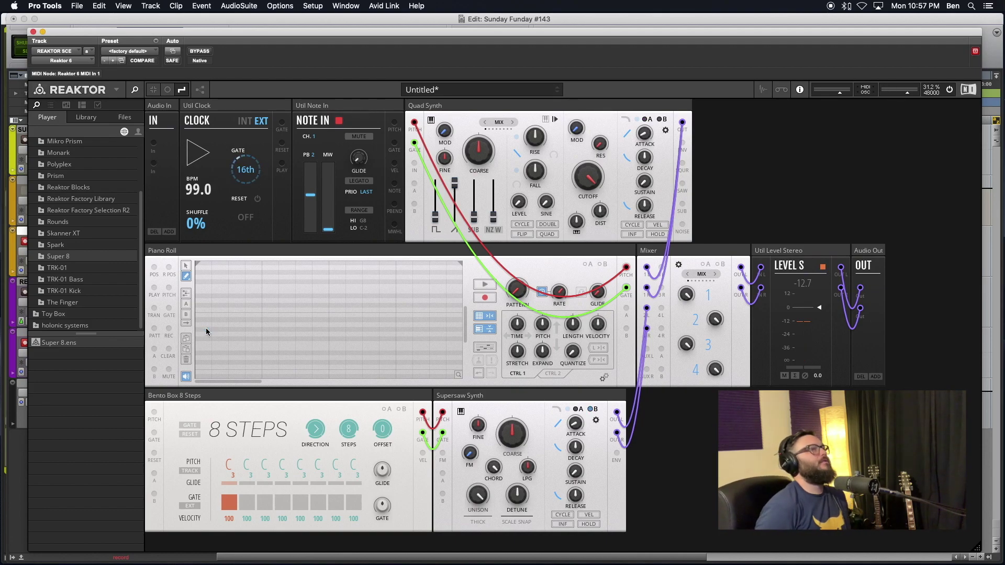
{"action": "left_click", "coordinate": [206, 349]}
{"action": "left_click_drag", "start_coordinate": [206, 349], "coordinate": [204, 335]}
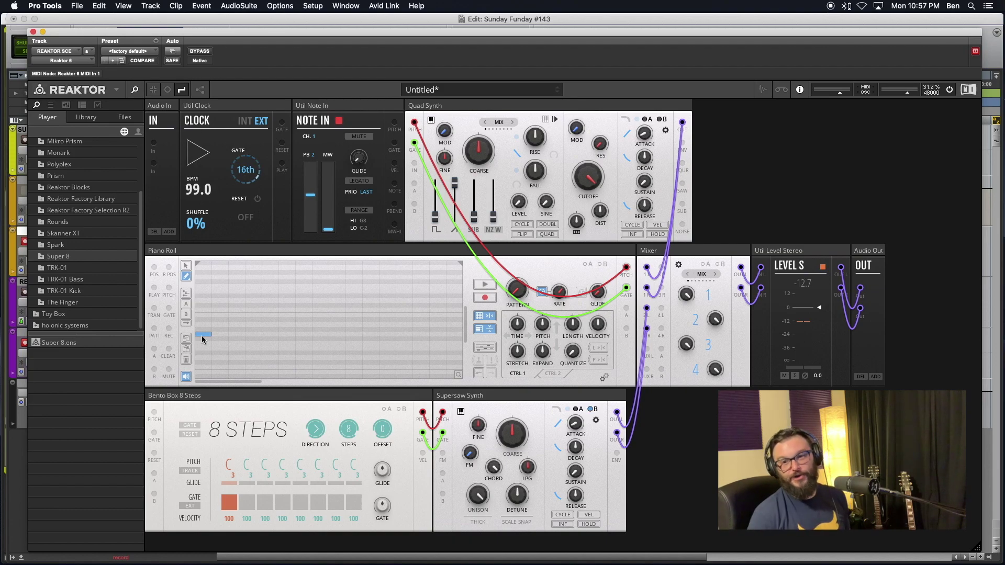
Shift the Piano Roll's first note up and down in pitch to audition it, ending on a lower row
{"action": "mouse_move", "coordinate": [204, 337]}
{"action": "left_mouse_down"}
{"action": "mouse_move", "coordinate": [237, 326]}
{"action": "mouse_move", "coordinate": [217, 299]}
{"action": "mouse_move", "coordinate": [206, 352]}
{"action": "mouse_move", "coordinate": [201, 337]}
{"action": "left_mouse_up"}
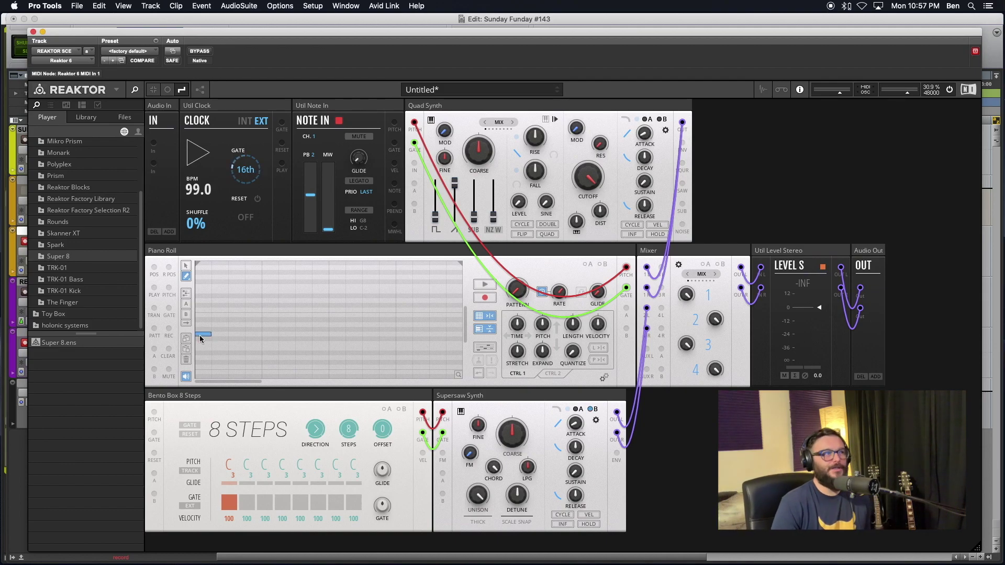
{"action": "left_click", "coordinate": [198, 332]}
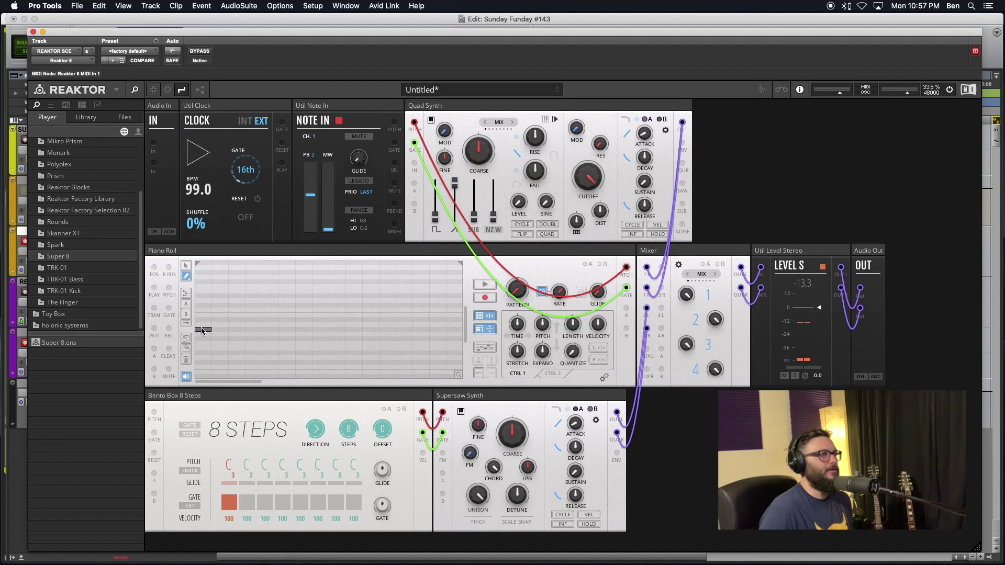
{"action": "left_click_drag", "start_coordinate": [201, 332], "coordinate": [202, 341]}
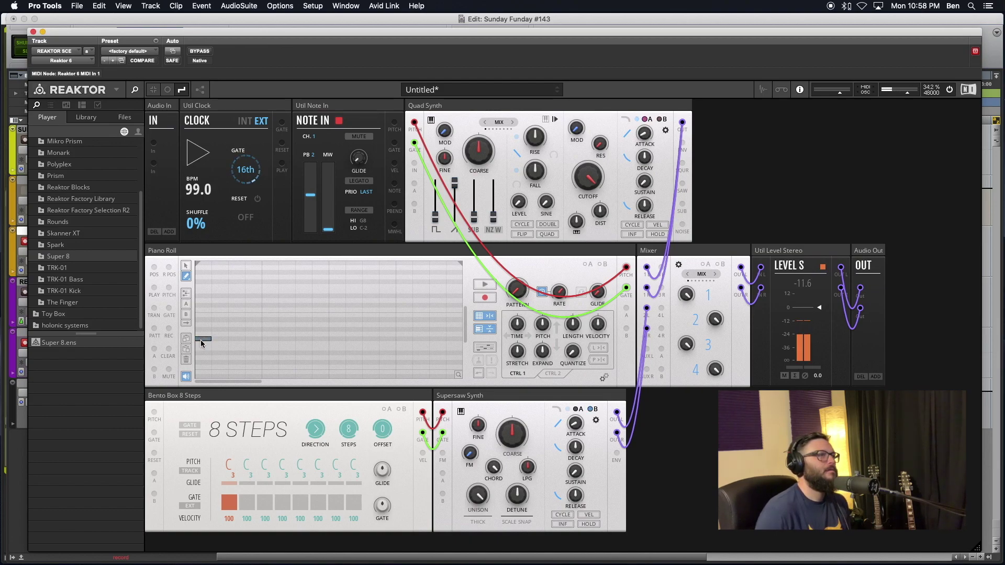
{"action": "left_click_drag", "start_coordinate": [200, 342], "coordinate": [202, 335]}
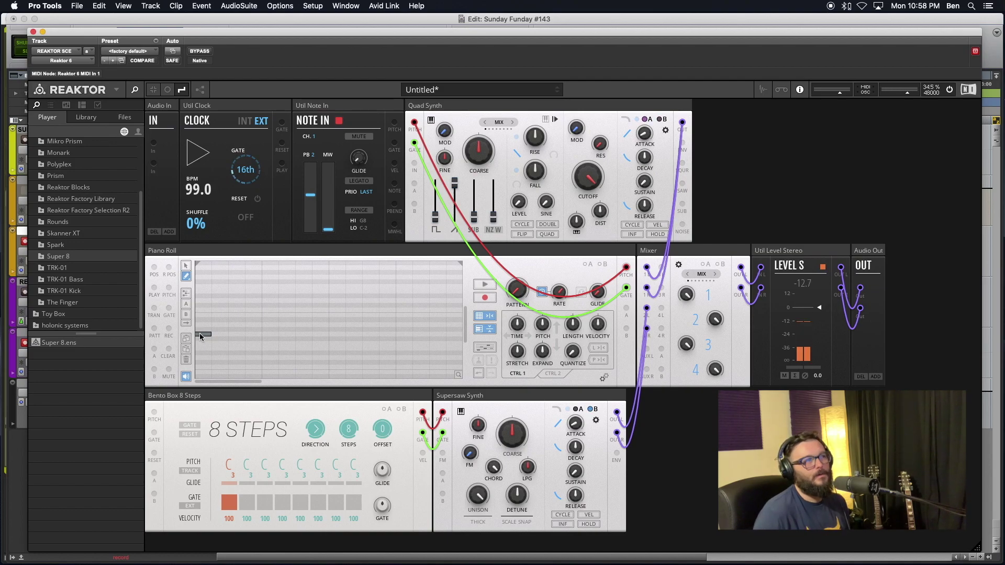
{"action": "left_click_drag", "start_coordinate": [201, 337], "coordinate": [205, 332]}
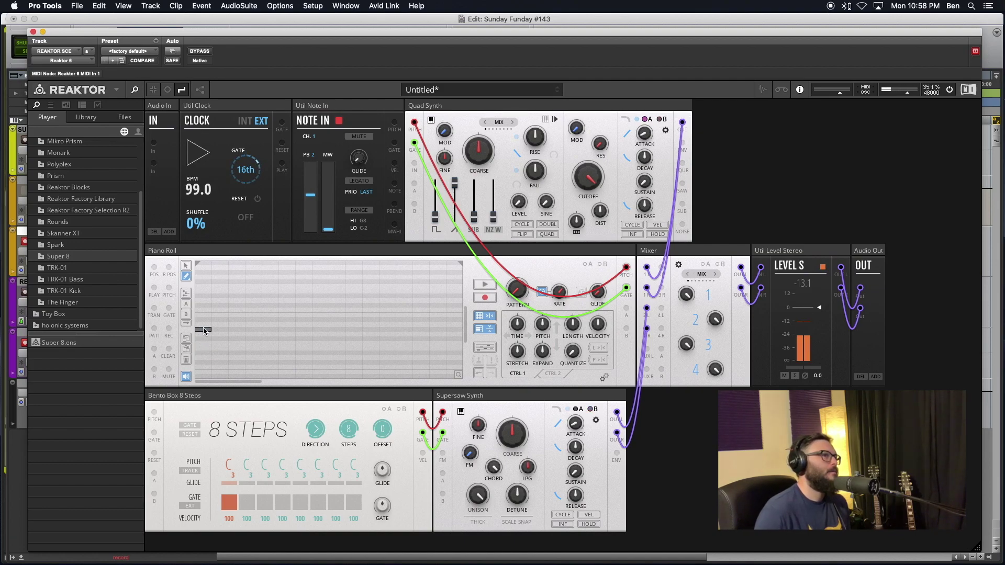
{"action": "left_click", "coordinate": [203, 336]}
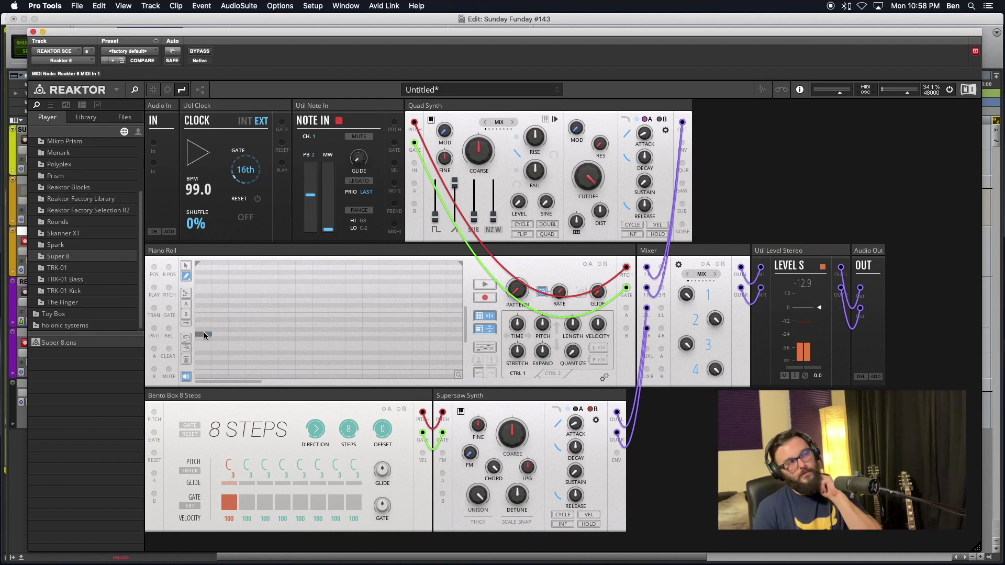
{"action": "left_click_drag", "start_coordinate": [204, 333], "coordinate": [205, 365]}
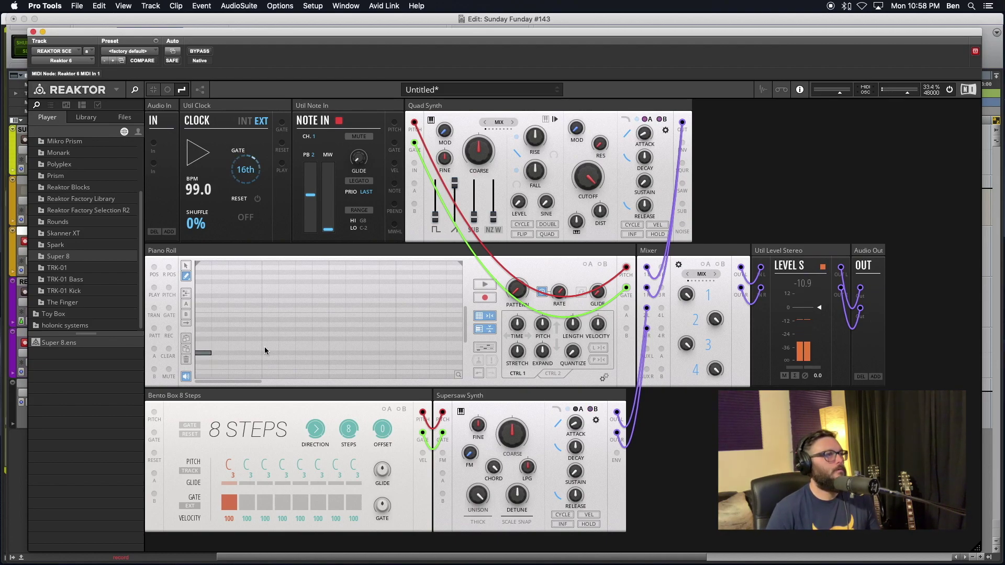
Try the note at several other pitches and one later position, bringing it back to the start of the pattern
{"action": "left_click_drag", "start_coordinate": [465, 312], "coordinate": [463, 325]}
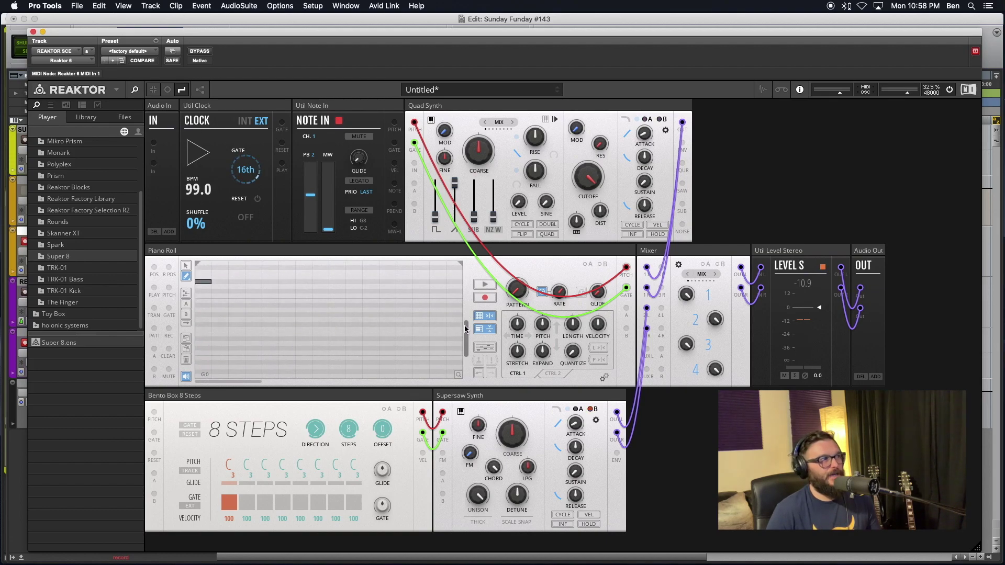
{"action": "left_click", "coordinate": [209, 283]}
{"action": "left_click", "coordinate": [210, 279]}
{"action": "left_click", "coordinate": [201, 280]}
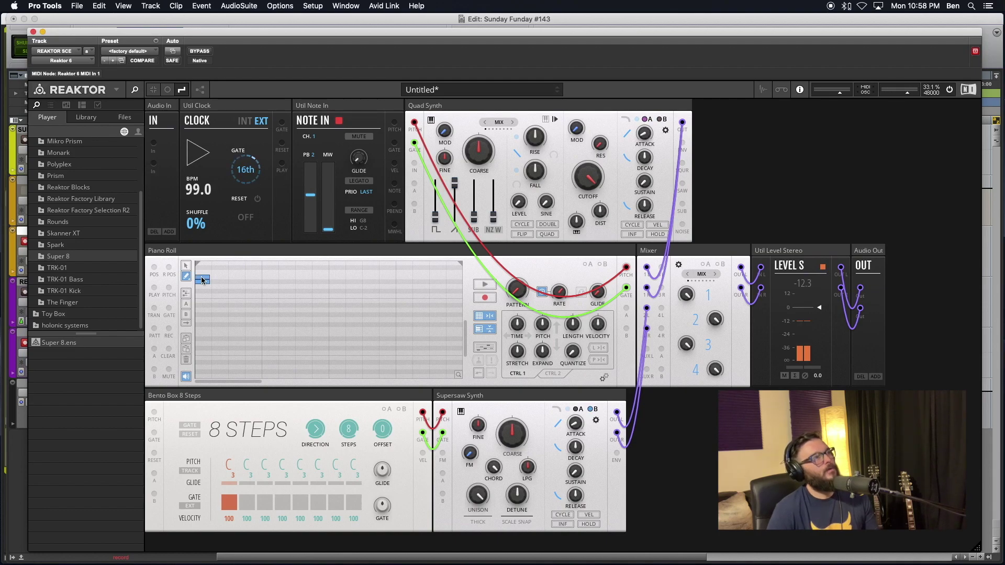
{"action": "left_click_drag", "start_coordinate": [207, 283], "coordinate": [211, 327]}
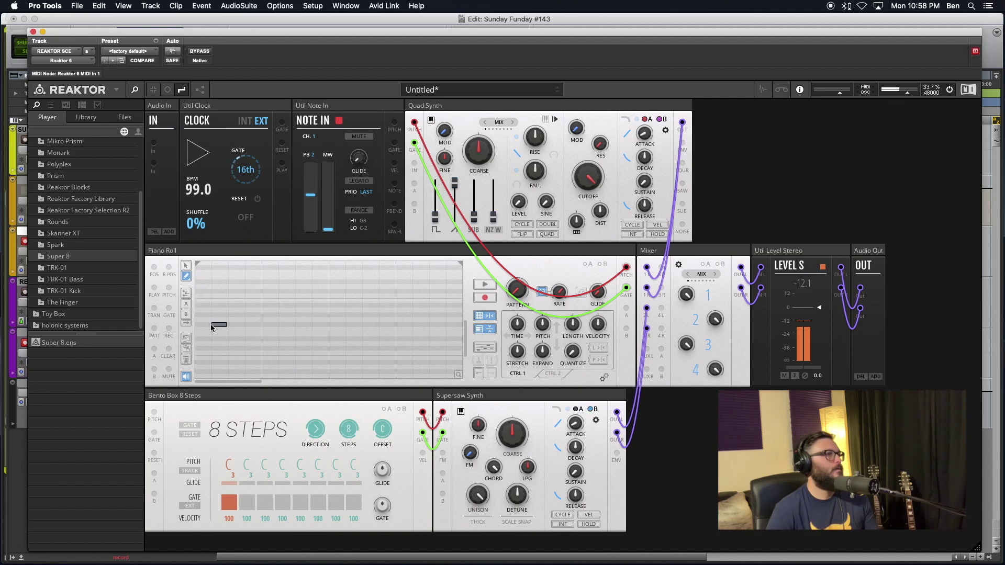
{"action": "left_click_drag", "start_coordinate": [204, 363], "coordinate": [205, 322]}
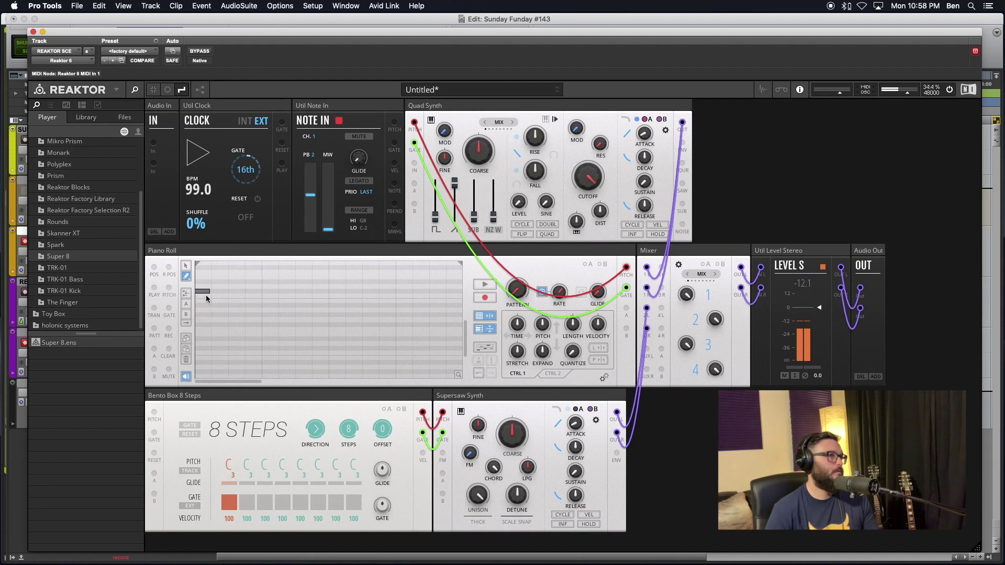
{"action": "mouse_move", "coordinate": [206, 328]}
{"action": "left_mouse_down"}
{"action": "mouse_move", "coordinate": [204, 301]}
{"action": "mouse_move", "coordinate": [206, 345]}
{"action": "mouse_move", "coordinate": [205, 328]}
{"action": "mouse_move", "coordinate": [218, 325]}
{"action": "mouse_move", "coordinate": [203, 324]}
{"action": "mouse_move", "coordinate": [219, 326]}
{"action": "mouse_move", "coordinate": [210, 332]}
{"action": "left_mouse_up"}
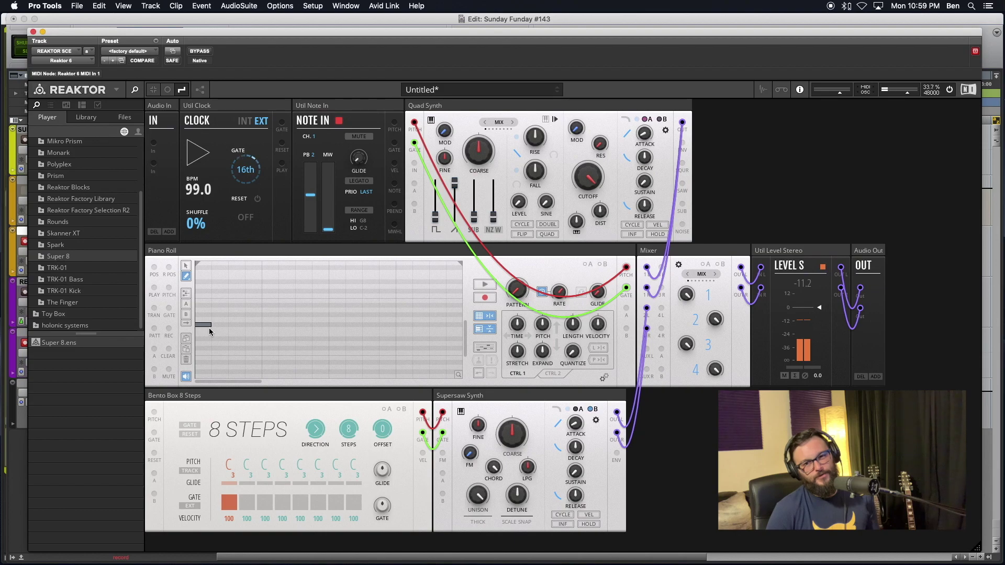
{"action": "mouse_move", "coordinate": [204, 326]}
{"action": "left_mouse_down"}
{"action": "mouse_move", "coordinate": [255, 328]}
{"action": "mouse_move", "coordinate": [200, 336]}
{"action": "left_mouse_up"}
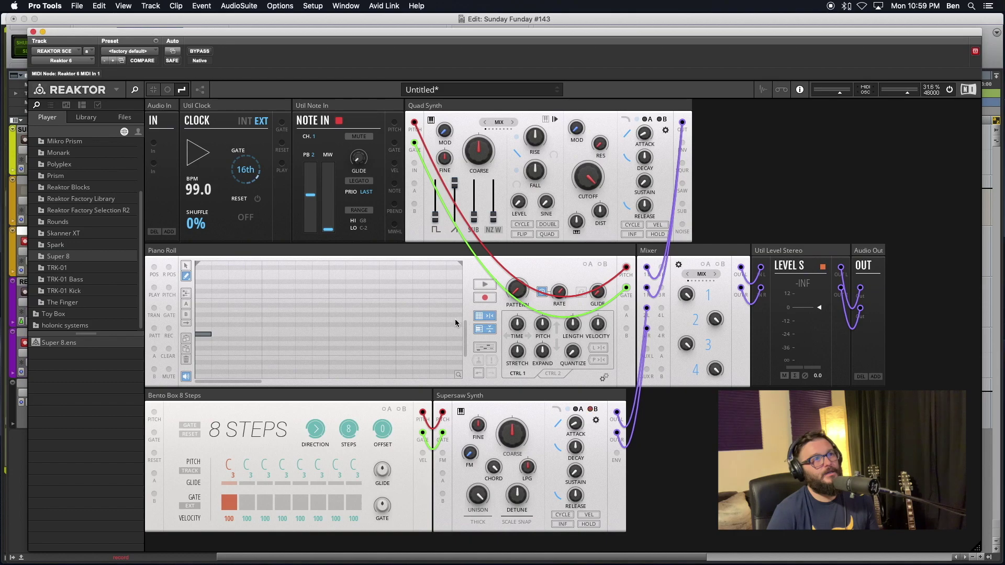
Toggle the Piano Roll's time snapping while moving the note away from the pattern start and lengthening it
{"action": "left_click", "coordinate": [481, 316]}
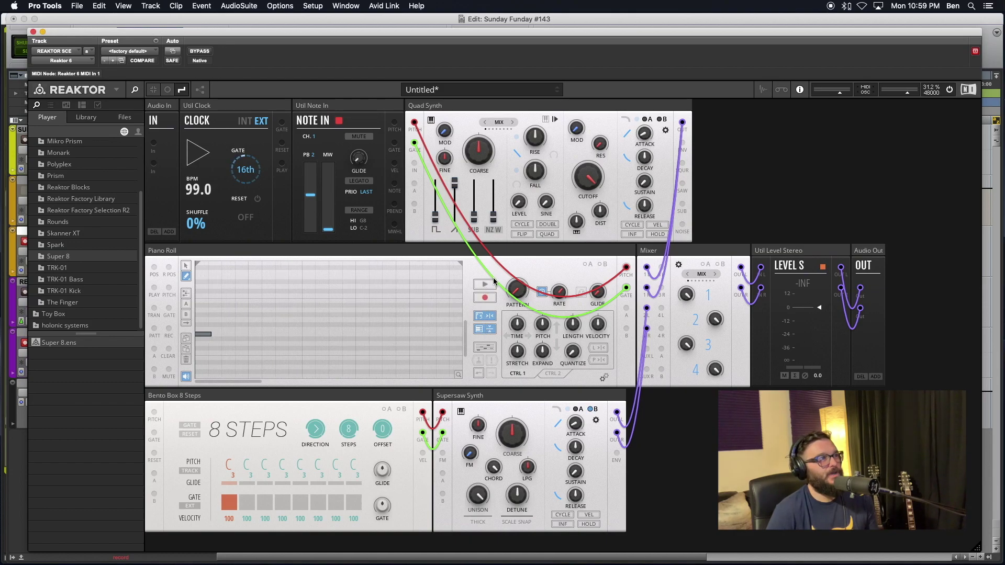
{"action": "left_click", "coordinate": [489, 318]}
{"action": "left_click", "coordinate": [488, 314]}
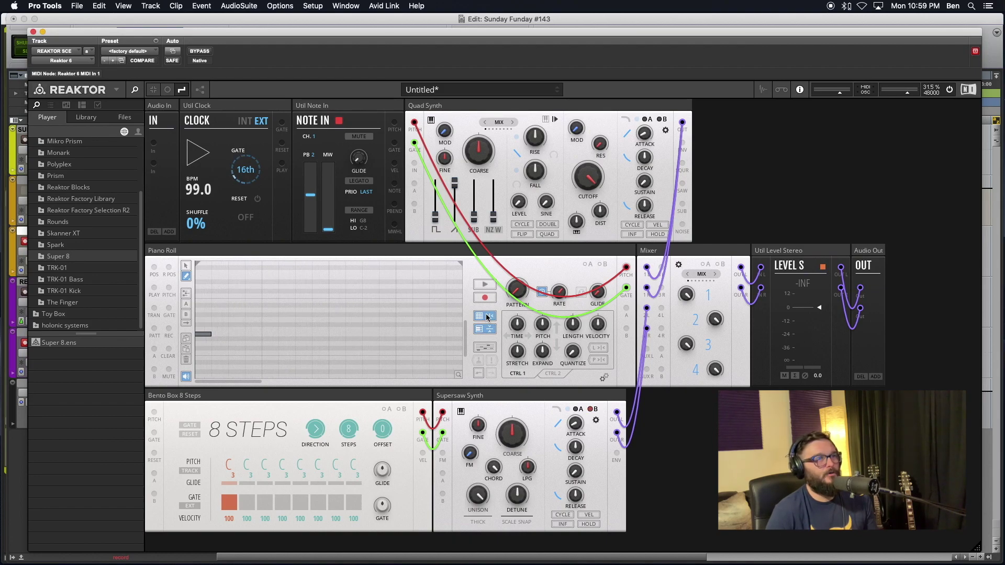
{"action": "mouse_move", "coordinate": [196, 334]}
{"action": "left_mouse_down"}
{"action": "mouse_move", "coordinate": [230, 333]}
{"action": "mouse_move", "coordinate": [199, 318]}
{"action": "left_mouse_up"}
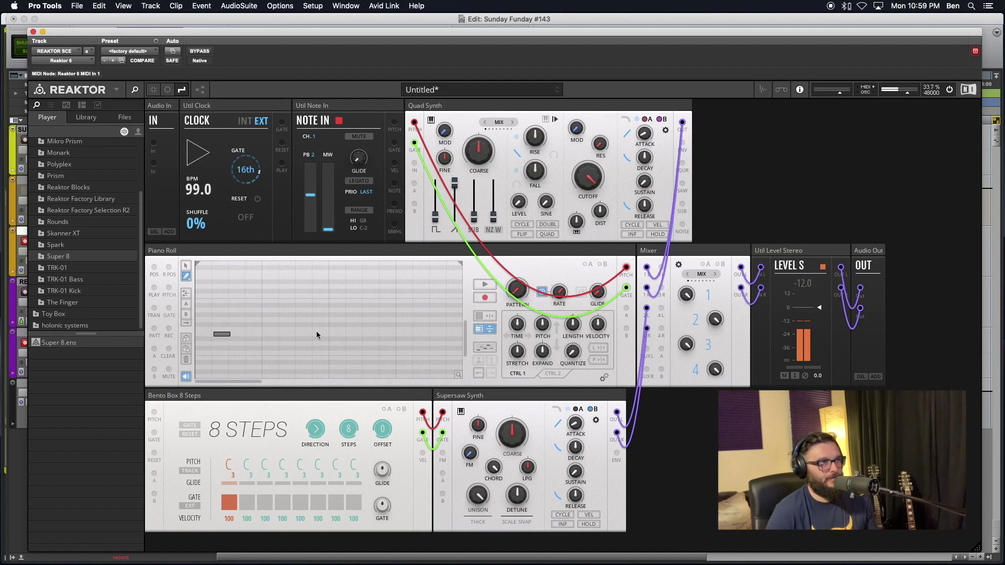
{"action": "mouse_move", "coordinate": [225, 336]}
{"action": "left_mouse_down"}
{"action": "mouse_move", "coordinate": [208, 335]}
{"action": "mouse_move", "coordinate": [242, 335]}
{"action": "left_mouse_up"}
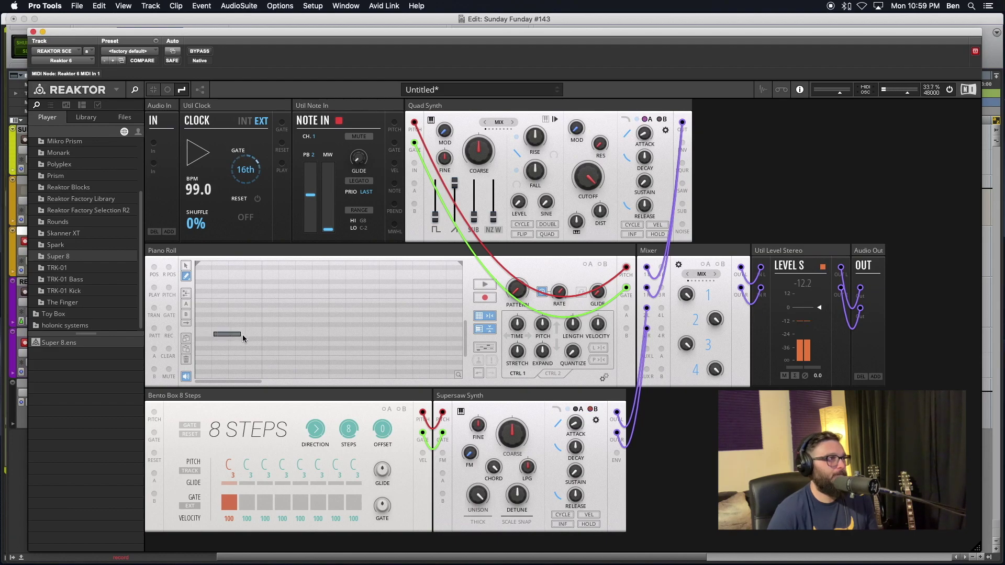
{"action": "left_click", "coordinate": [485, 318]}
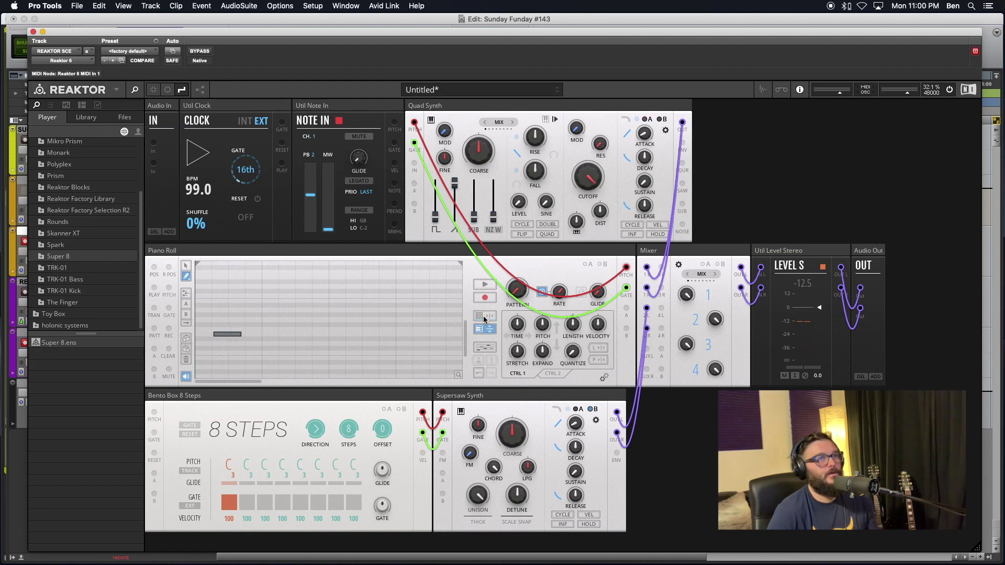
{"action": "left_click", "coordinate": [223, 335]}
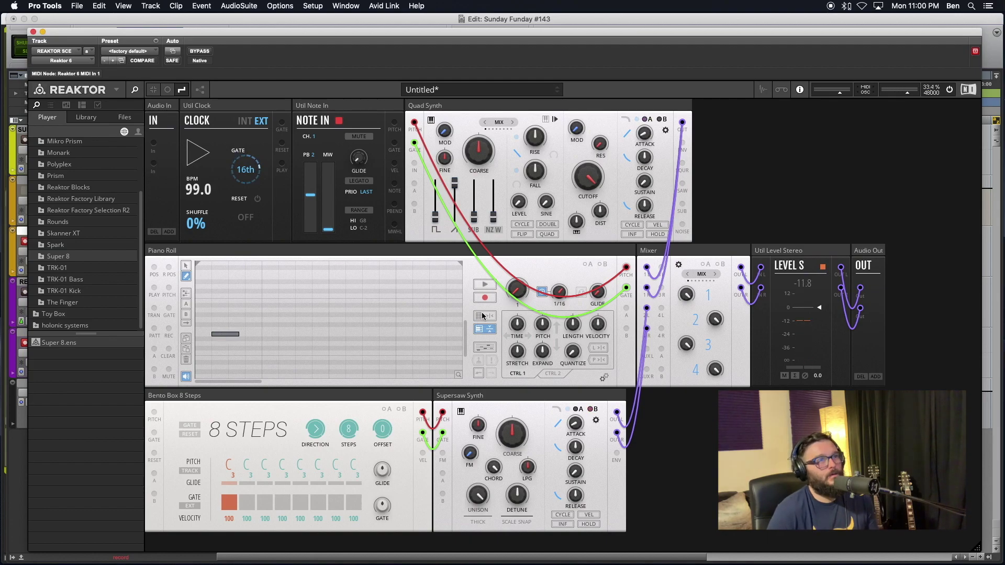
Return the lengthened note to the very start of the Piano Roll pattern and move it to a higher row
{"action": "left_click_drag", "start_coordinate": [225, 334], "coordinate": [202, 335]}
{"action": "left_click", "coordinate": [202, 334]}
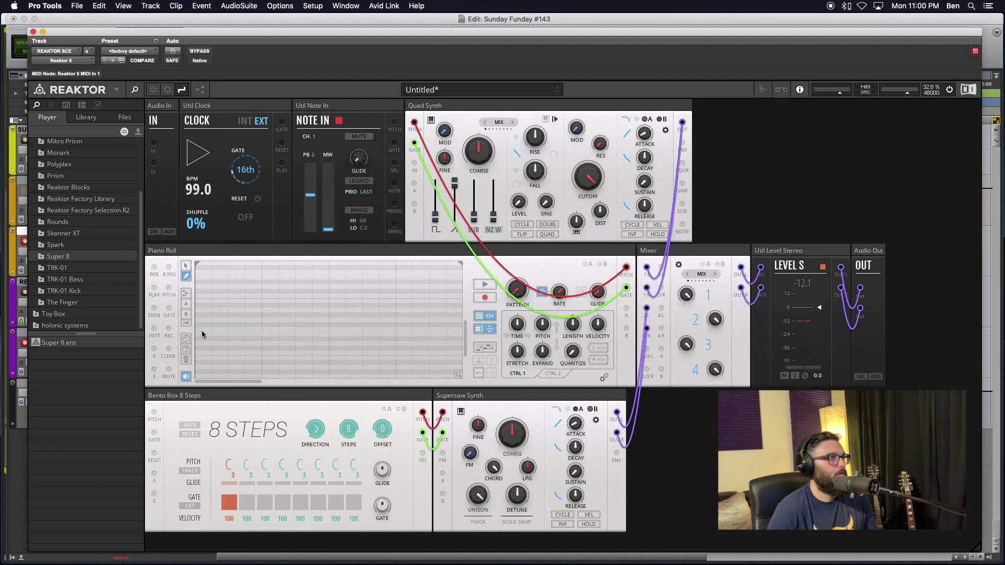
{"action": "left_click", "coordinate": [200, 337]}
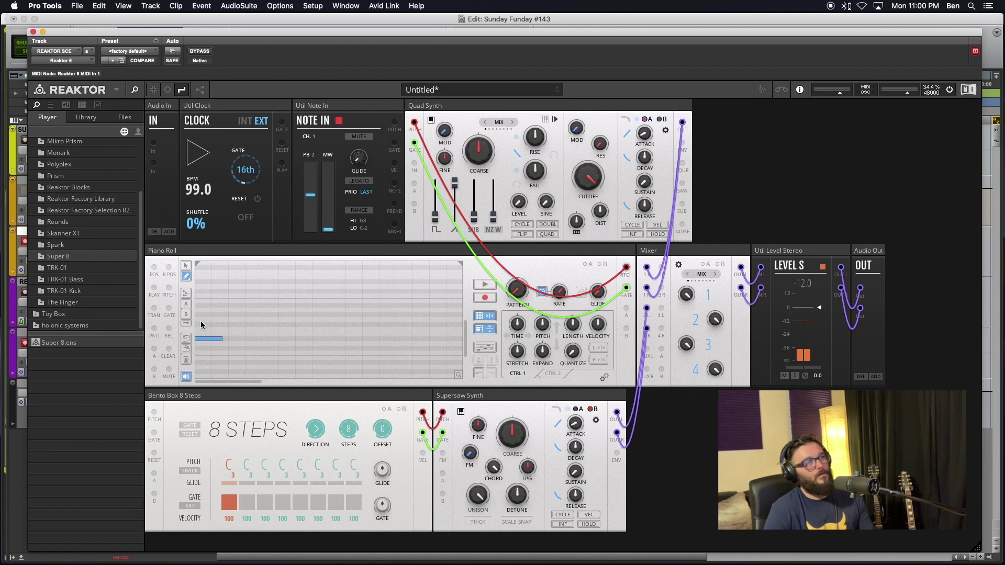
{"action": "mouse_move", "coordinate": [214, 336]}
{"action": "left_mouse_down"}
{"action": "mouse_move", "coordinate": [207, 316]}
{"action": "mouse_move", "coordinate": [206, 326]}
{"action": "left_mouse_up"}
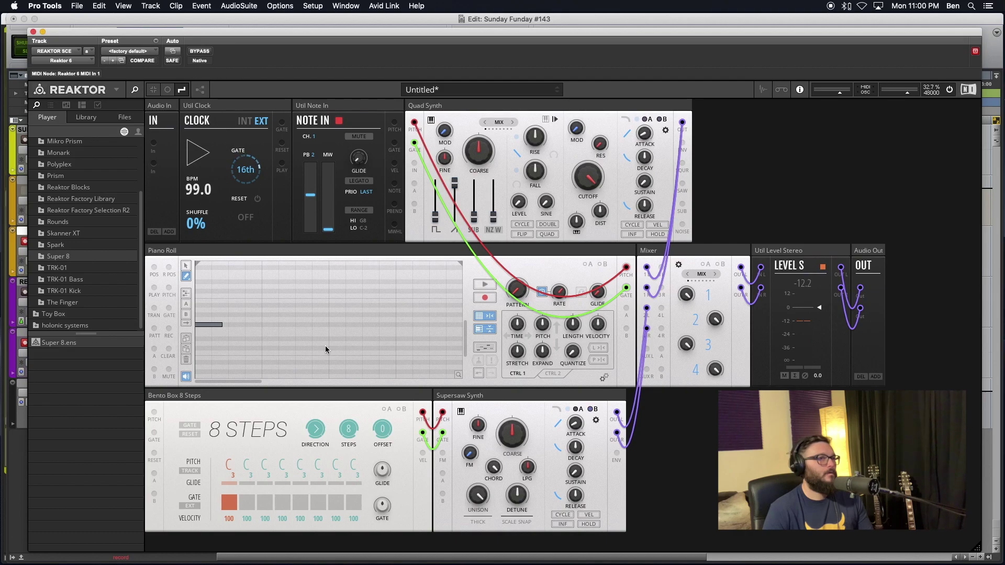
Raise and shorten the first Piano Roll note, and add a second, higher note further along the pattern
{"action": "left_click_drag", "start_coordinate": [466, 338], "coordinate": [466, 328]}
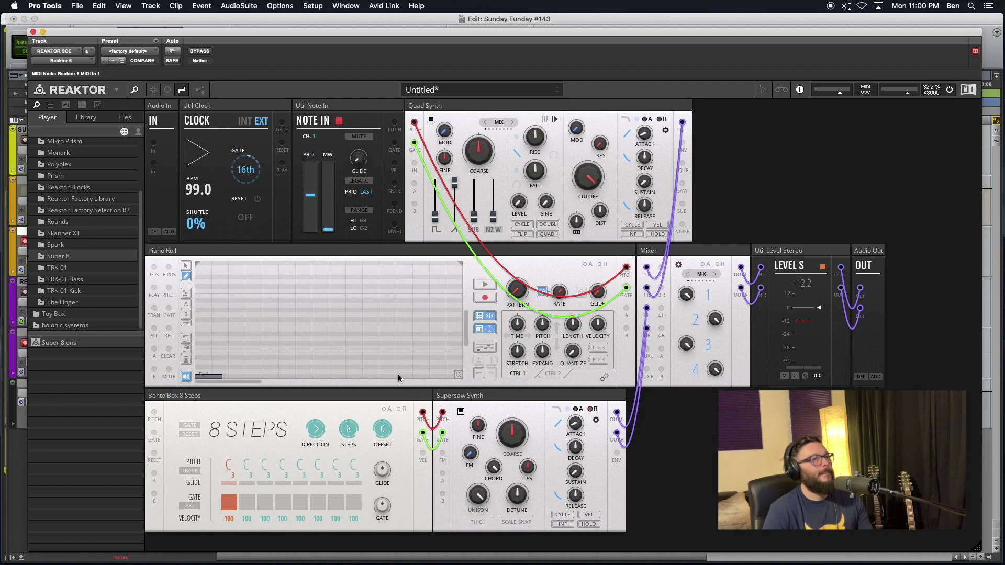
{"action": "left_click_drag", "start_coordinate": [214, 379], "coordinate": [211, 322]}
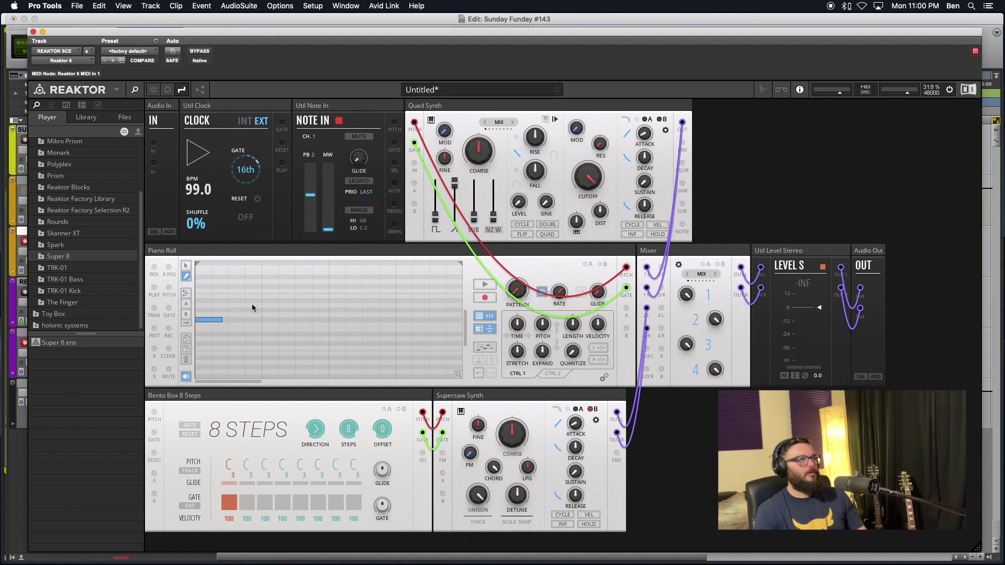
{"action": "left_click_drag", "start_coordinate": [223, 320], "coordinate": [215, 320]}
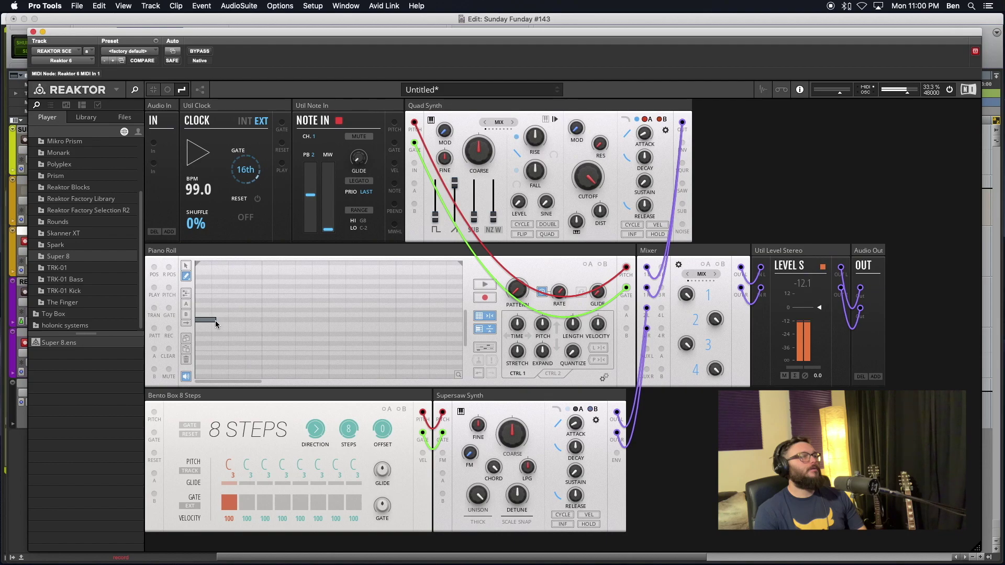
{"action": "left_click", "coordinate": [245, 300]}
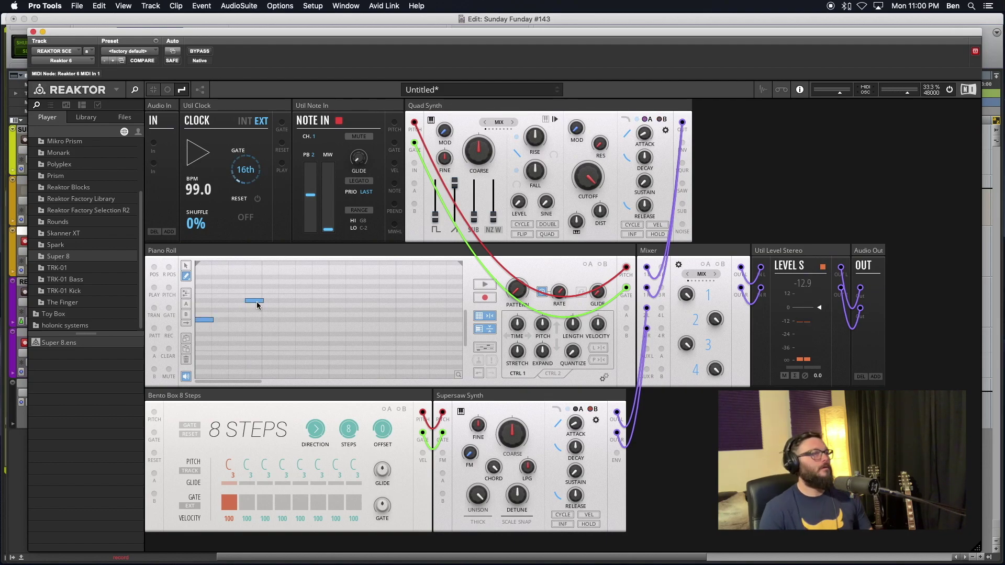
{"action": "mouse_move", "coordinate": [258, 290]}
{"action": "left_mouse_down"}
{"action": "mouse_move", "coordinate": [256, 270]}
{"action": "mouse_move", "coordinate": [258, 302]}
{"action": "left_mouse_up"}
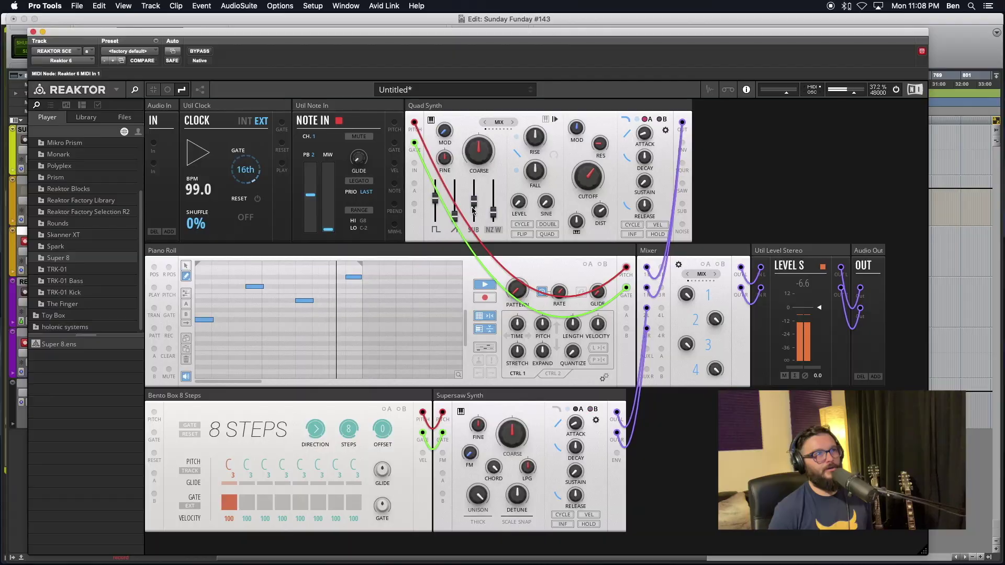
Lower the Quad Synth's square wave level, raise its sub level, and set the envelope Release to about 1.1 s
{"action": "left_click_drag", "start_coordinate": [435, 205], "coordinate": [449, 257]}
{"action": "left_click_drag", "start_coordinate": [473, 189], "coordinate": [474, 195]}
{"action": "left_click_drag", "start_coordinate": [598, 182], "coordinate": [644, 149]}
{"action": "mouse_move", "coordinate": [644, 206]}
{"action": "left_mouse_down"}
{"action": "mouse_move", "coordinate": [646, 241]}
{"action": "mouse_move", "coordinate": [644, 204]}
{"action": "left_mouse_up"}
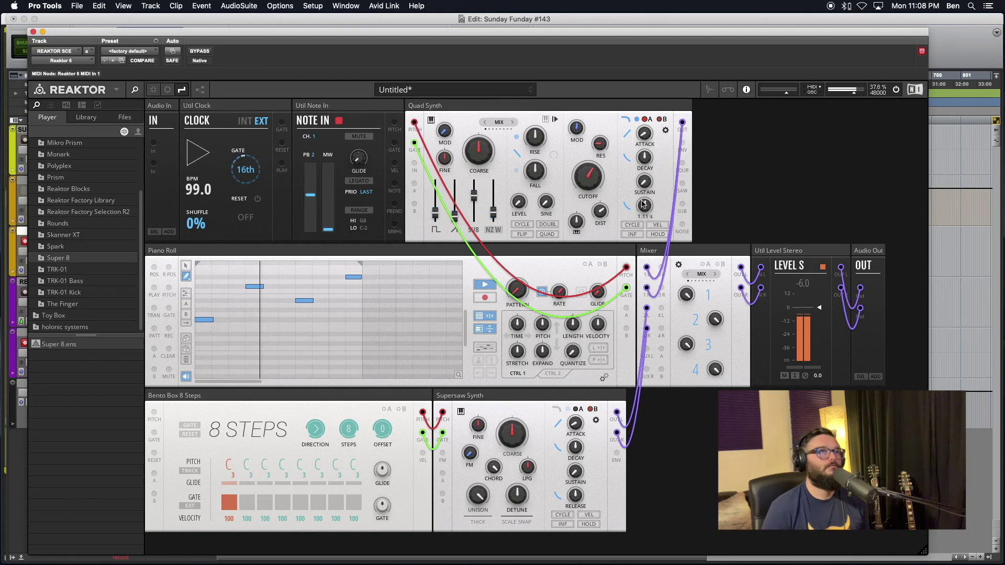
Adjust the Quad Synth's filter modulation and its Rise and Fall times, and set the distortion to 26.5
{"action": "mouse_move", "coordinate": [576, 128]}
{"action": "left_mouse_down"}
{"action": "mouse_move", "coordinate": [575, 68]}
{"action": "mouse_move", "coordinate": [588, 175]}
{"action": "mouse_move", "coordinate": [580, 141]}
{"action": "left_mouse_up"}
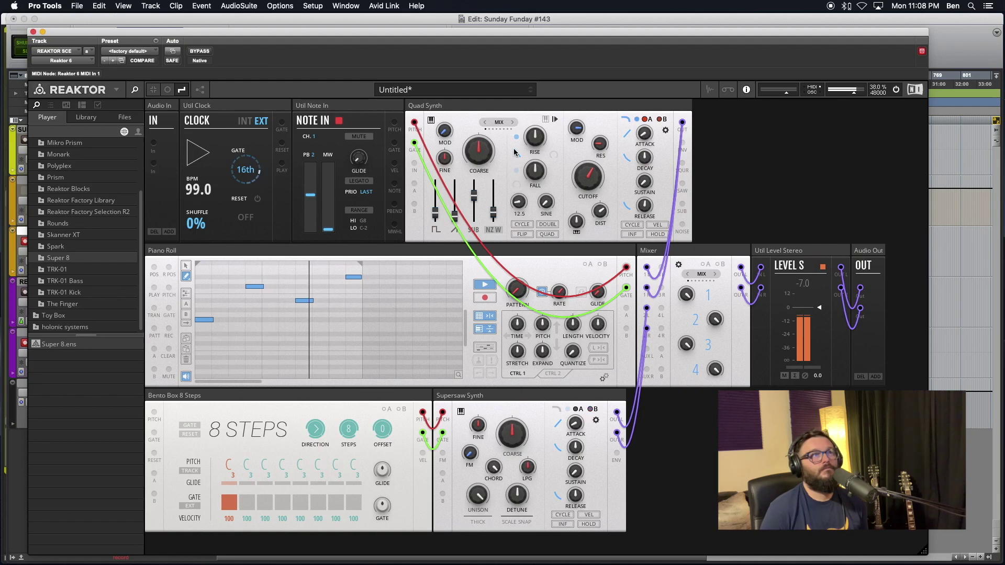
{"action": "left_click_drag", "start_coordinate": [535, 171], "coordinate": [535, 204]}
{"action": "left_click_drag", "start_coordinate": [531, 134], "coordinate": [521, 45]}
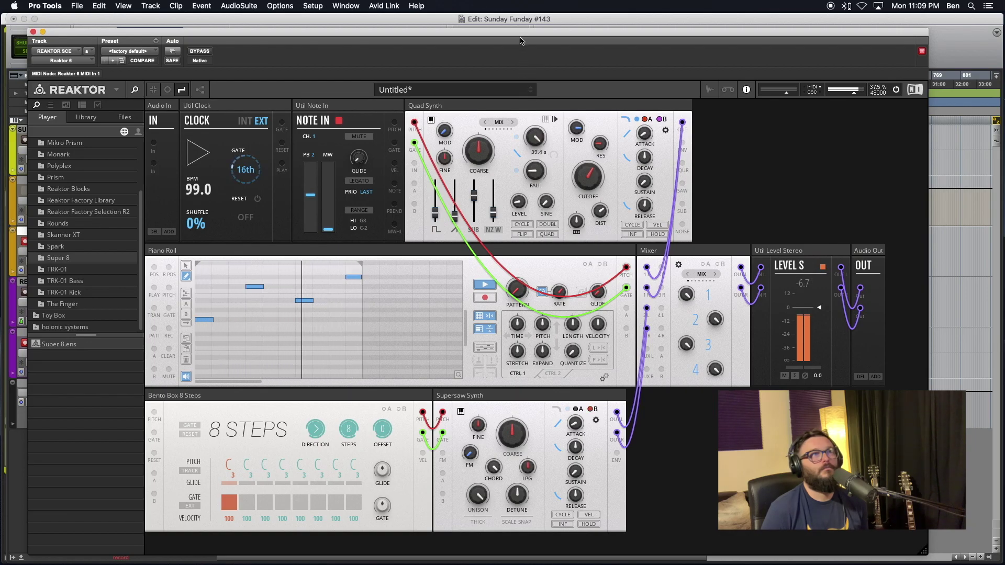
{"action": "left_click_drag", "start_coordinate": [600, 143], "coordinate": [600, 204]}
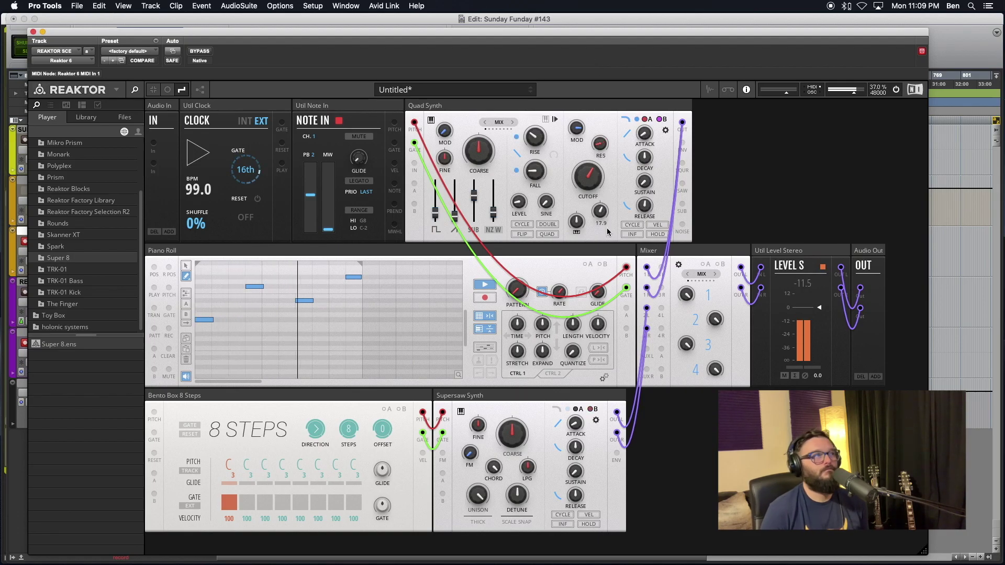
{"action": "left_click_drag", "start_coordinate": [607, 228], "coordinate": [606, 216]}
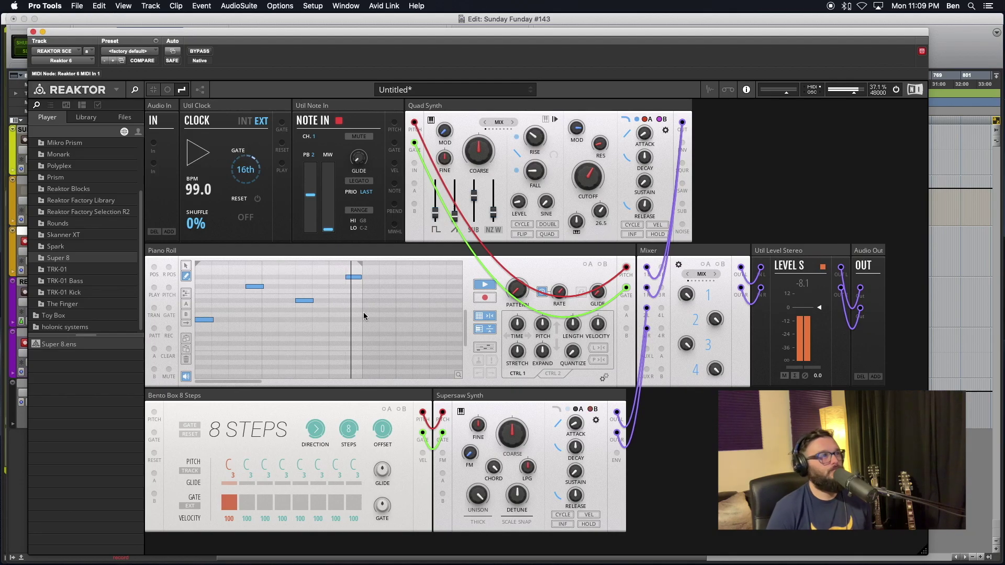
Fine-tune the timing of the second Piano Roll note and stop the sequencer playback
{"action": "left_click", "coordinate": [253, 287]}
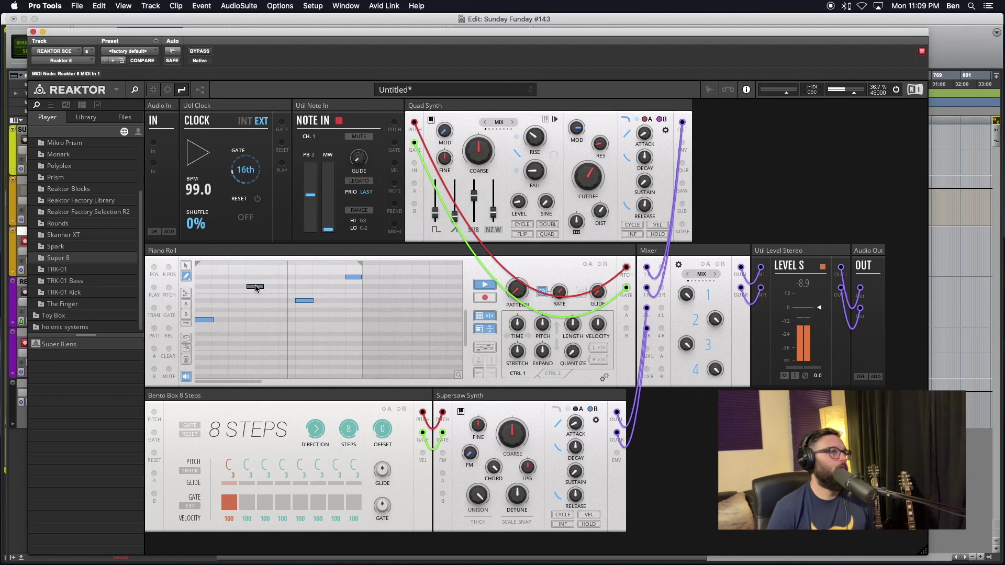
{"action": "left_click_drag", "start_coordinate": [247, 286], "coordinate": [249, 289]}
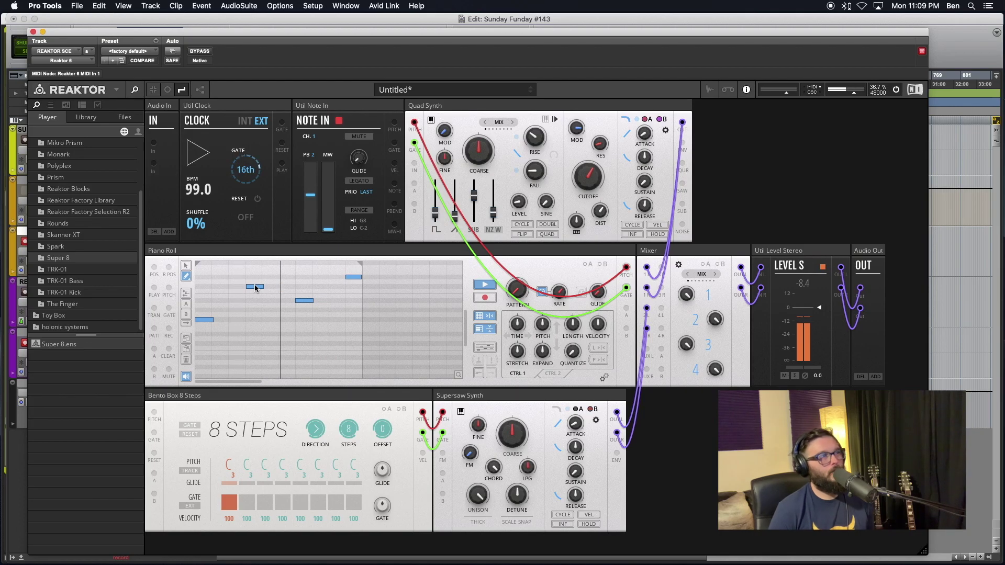
{"action": "left_click", "coordinate": [483, 286]}
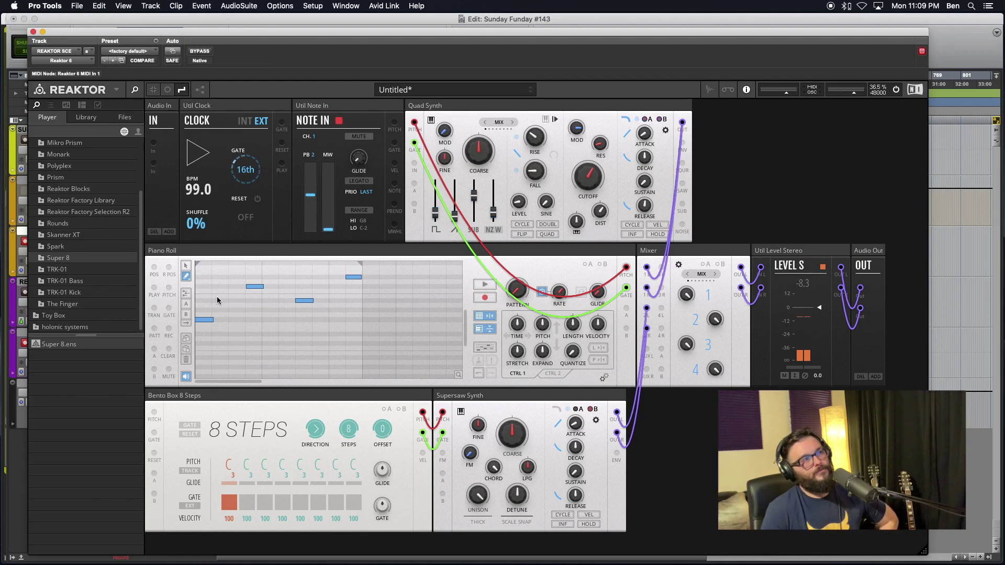
Lower the second Piano Roll note one semitone and the last note to one row above the first note, with the sequencer playing
{"action": "mouse_move", "coordinate": [255, 290]}
{"action": "left_mouse_down"}
{"action": "mouse_move", "coordinate": [257, 328]}
{"action": "mouse_move", "coordinate": [252, 298]}
{"action": "left_mouse_up"}
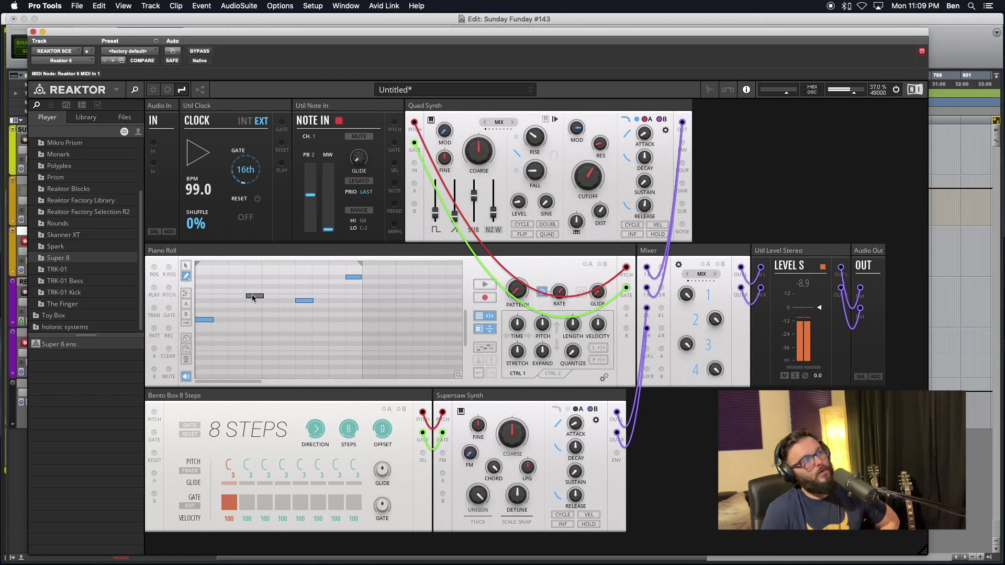
{"action": "left_click", "coordinate": [354, 278]}
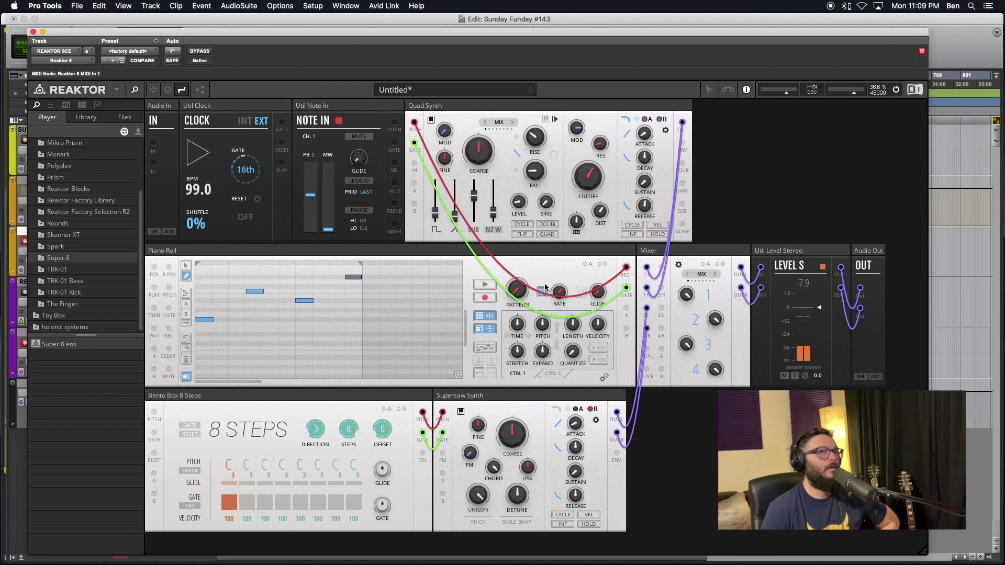
{"action": "left_click", "coordinate": [485, 285]}
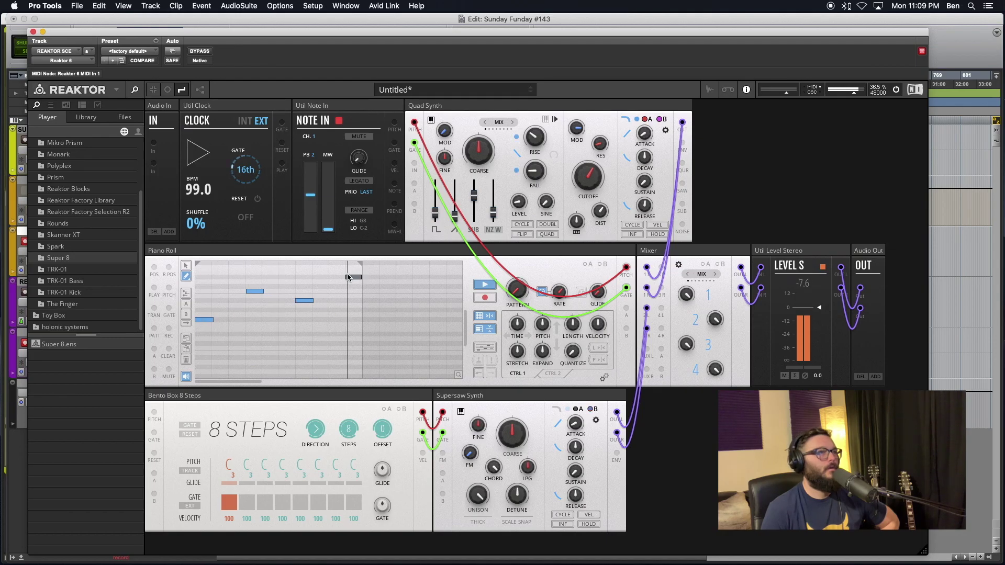
{"action": "left_click_drag", "start_coordinate": [353, 280], "coordinate": [353, 302]}
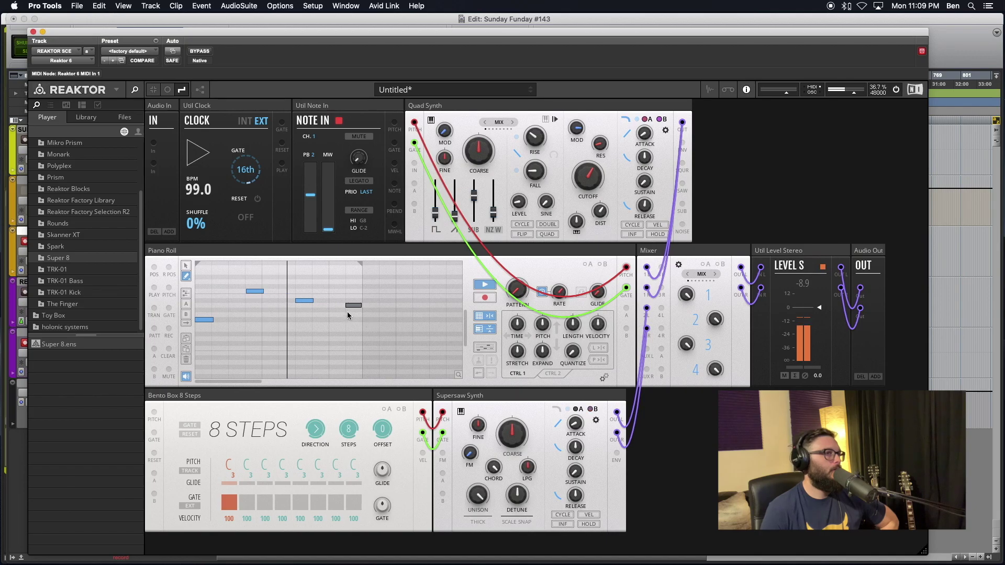
{"action": "mouse_move", "coordinate": [361, 307]}
{"action": "left_mouse_down"}
{"action": "mouse_move", "coordinate": [353, 303]}
{"action": "mouse_move", "coordinate": [352, 317]}
{"action": "left_mouse_up"}
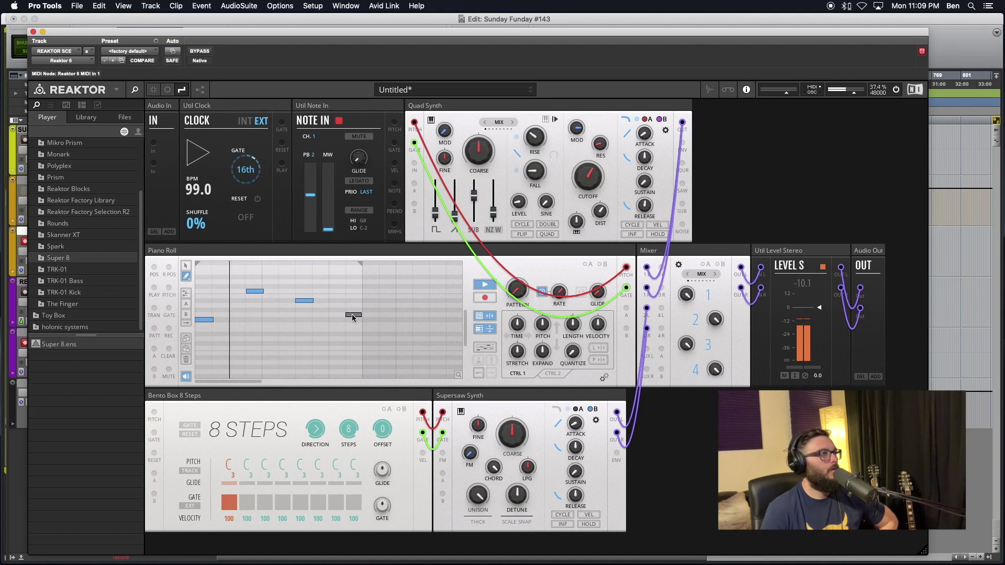
{"action": "left_click", "coordinate": [350, 317]}
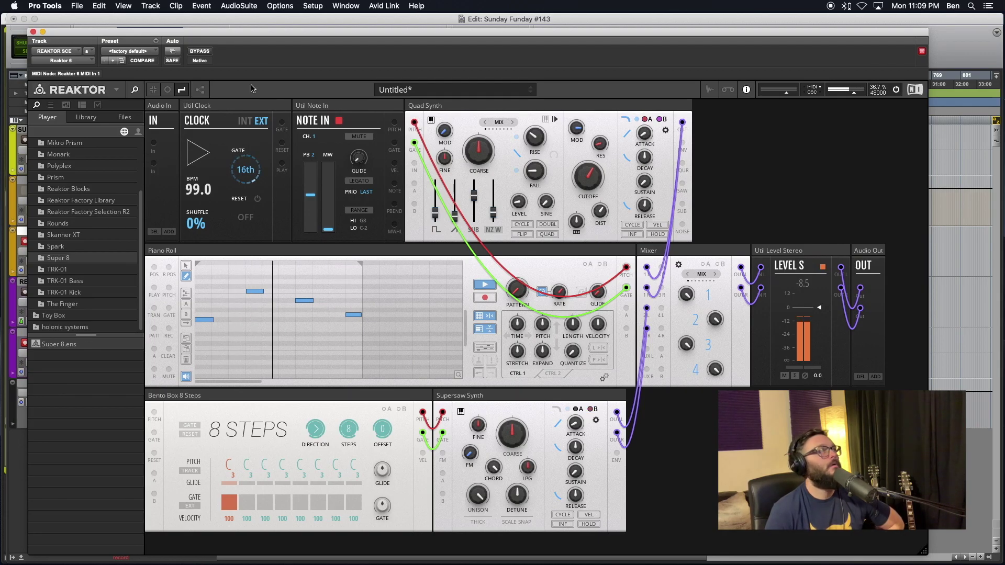
Switch the clock to internal and set its tempo to 91 BPM
{"action": "left_click", "coordinate": [245, 124]}
{"action": "mouse_move", "coordinate": [200, 193]}
{"action": "left_mouse_down"}
{"action": "mouse_move", "coordinate": [203, 240]}
{"action": "mouse_move", "coordinate": [204, 212]}
{"action": "left_mouse_up"}
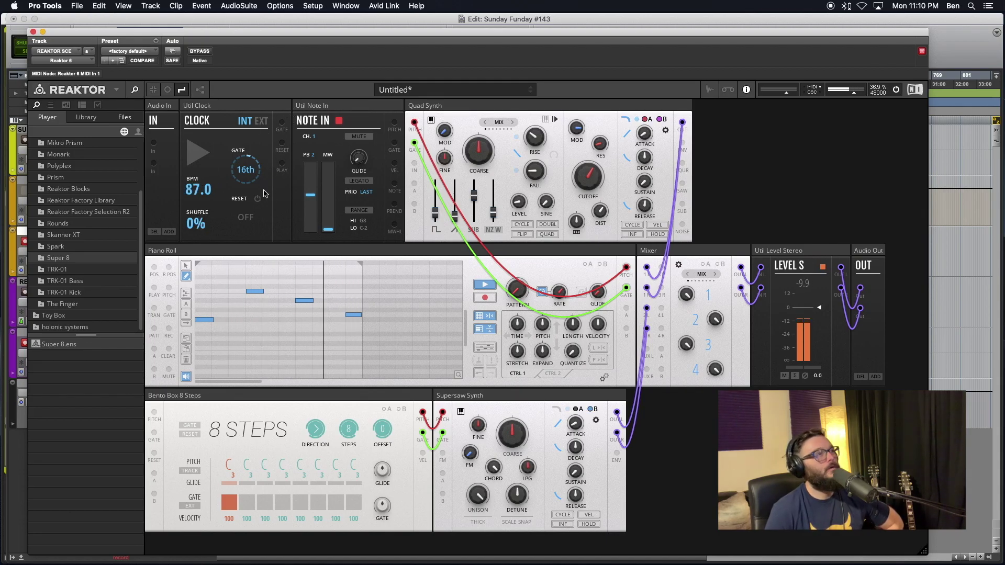
{"action": "left_click_drag", "start_coordinate": [196, 193], "coordinate": [197, 190]}
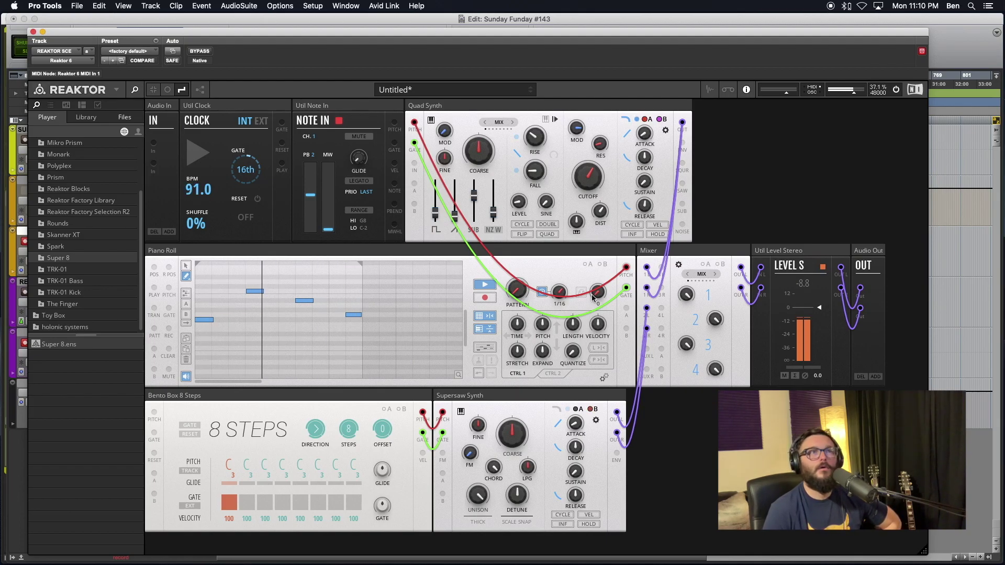
Try an unsynced Piano Roll rate of 5.71 Hz and other rates, and return to the clock-synced rate
{"action": "left_click", "coordinate": [542, 291]}
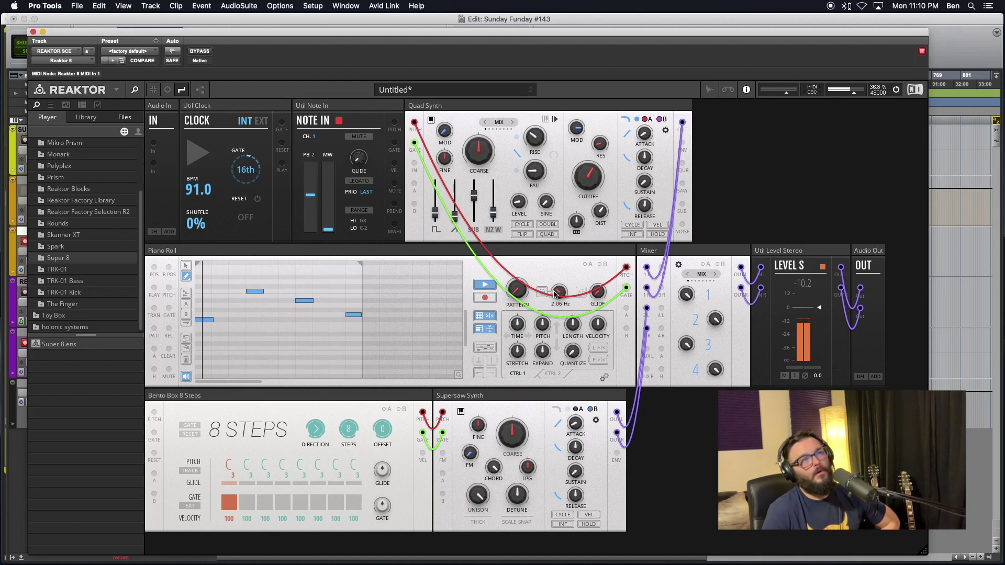
{"action": "mouse_move", "coordinate": [559, 291]}
{"action": "left_mouse_down"}
{"action": "mouse_move", "coordinate": [558, 280]}
{"action": "mouse_move", "coordinate": [560, 295]}
{"action": "left_mouse_up"}
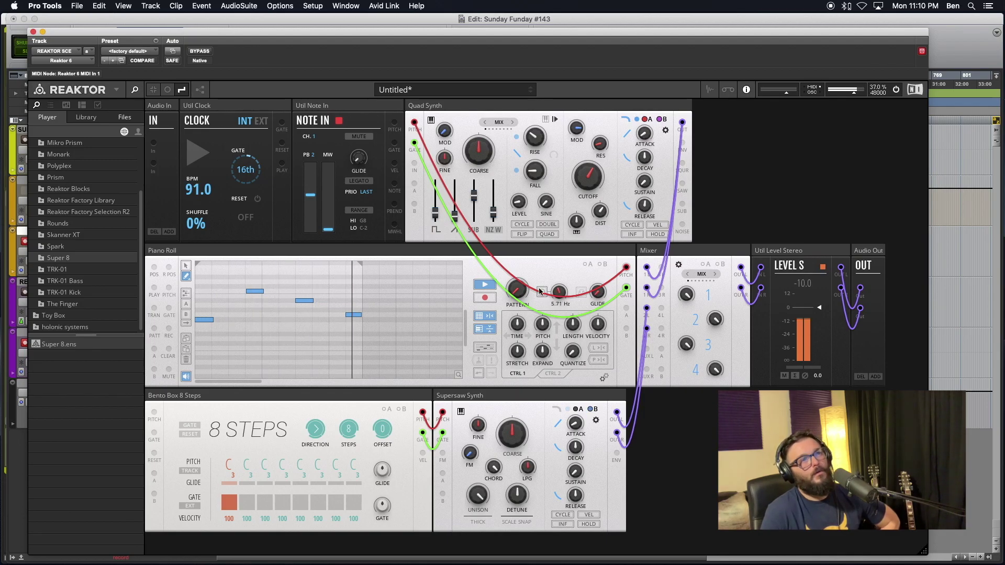
{"action": "left_click", "coordinate": [542, 292]}
{"action": "left_click_drag", "start_coordinate": [558, 293], "coordinate": [564, 233]}
{"action": "left_click_drag", "start_coordinate": [570, 274], "coordinate": [562, 296]}
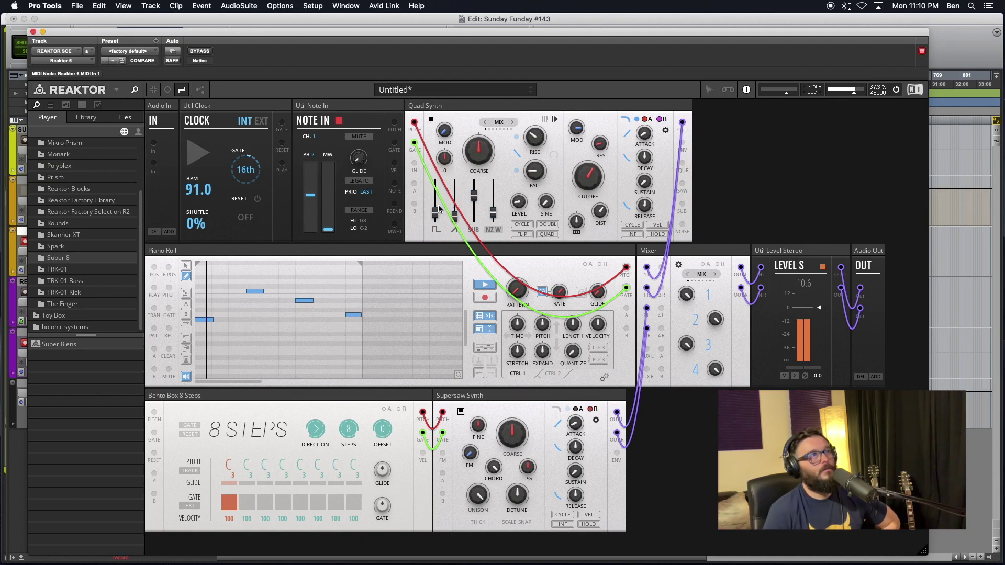
Raise the Quad Synth's square wave level, lower its sub level, and reduce the filter cutoff
{"action": "left_click_drag", "start_coordinate": [438, 209], "coordinate": [439, 107]}
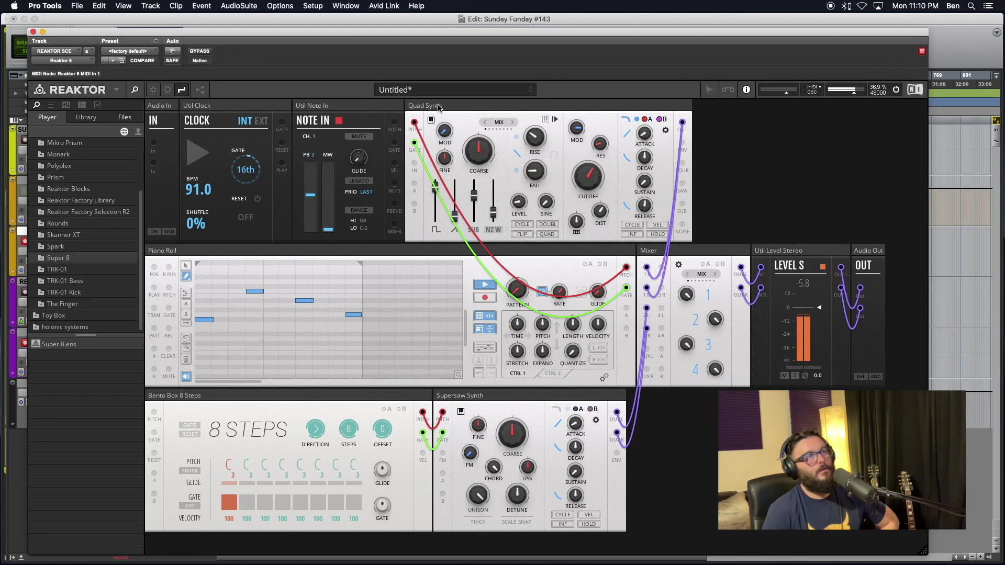
{"action": "left_click_drag", "start_coordinate": [479, 196], "coordinate": [489, 234]}
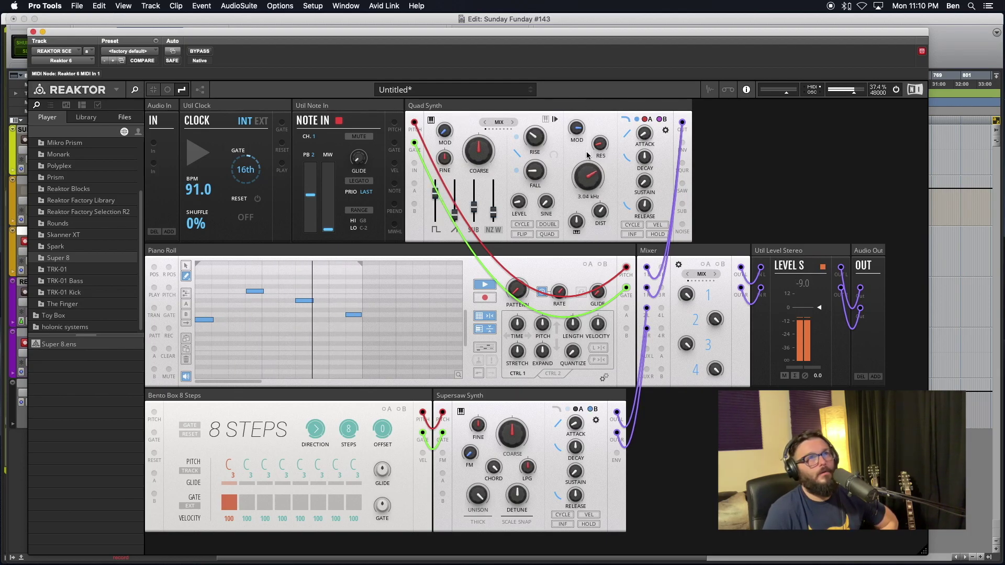
{"action": "mouse_move", "coordinate": [641, 124]}
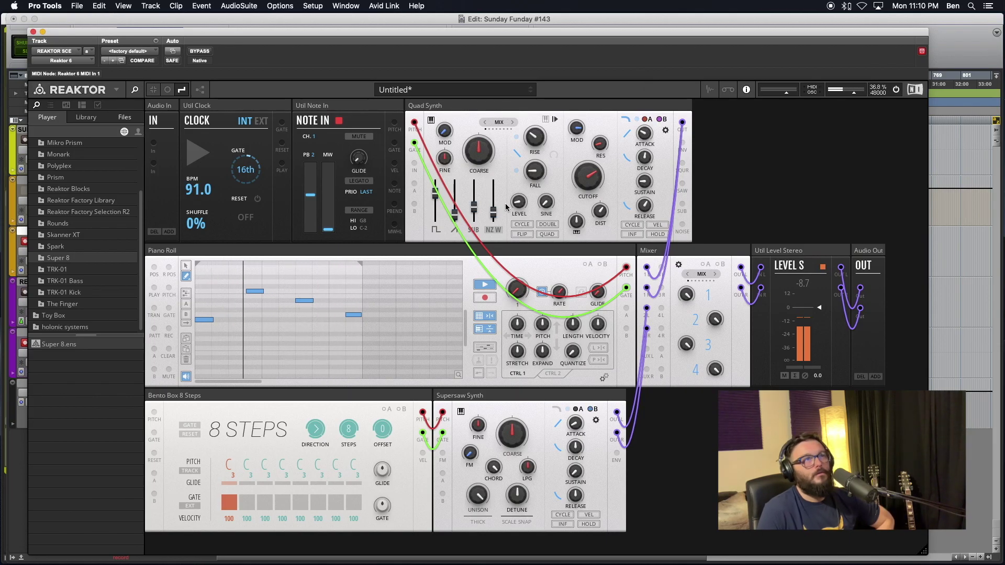
{"action": "left_click_drag", "start_coordinate": [477, 213], "coordinate": [476, 191]}
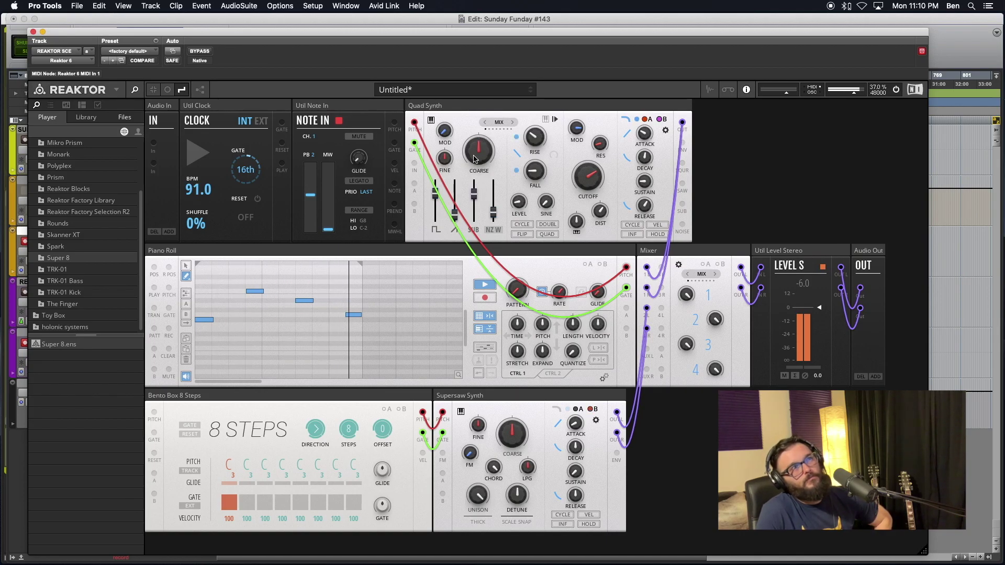
{"action": "left_click_drag", "start_coordinate": [476, 201], "coordinate": [480, 237]}
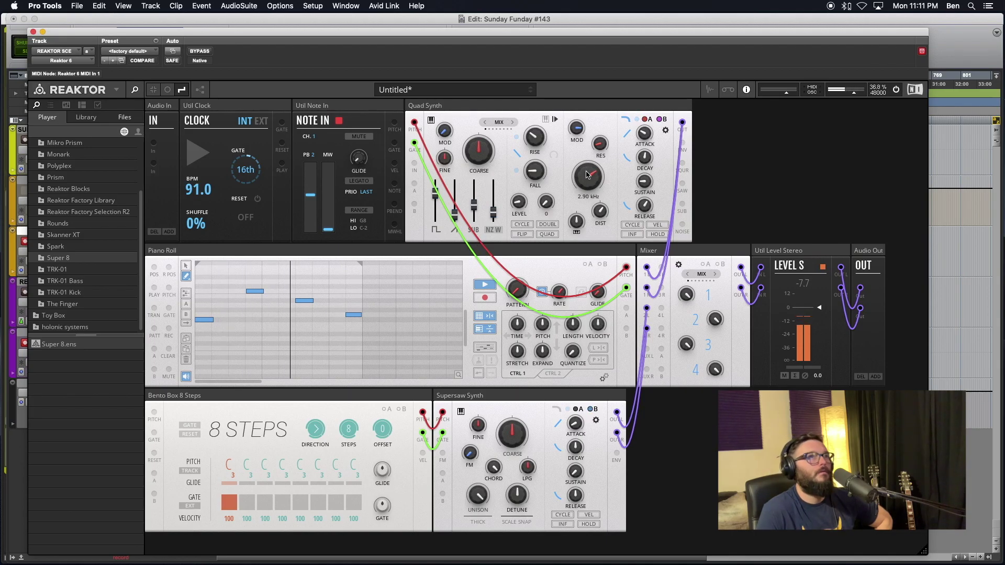
{"action": "left_click_drag", "start_coordinate": [588, 178], "coordinate": [605, 69]}
{"action": "left_click_drag", "start_coordinate": [591, 176], "coordinate": [592, 196]}
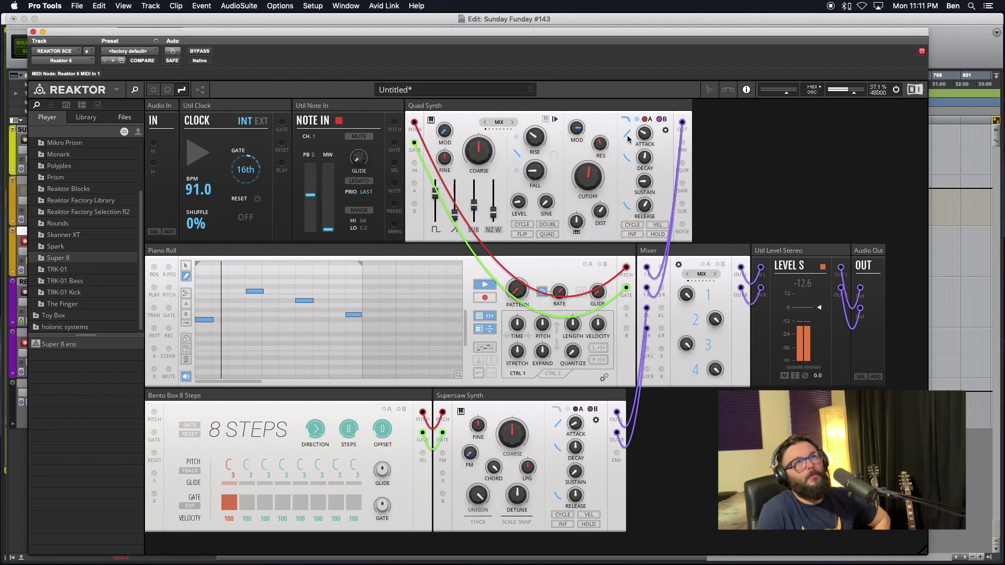
Review the Quad Synth's options page and return to its main controls
{"action": "left_click", "coordinate": [664, 131]}
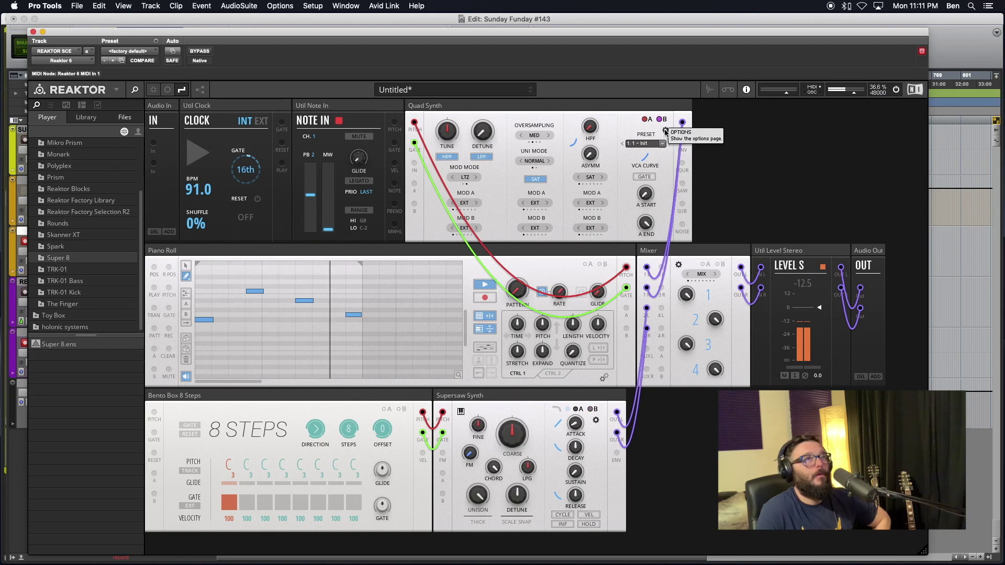
{"action": "left_click", "coordinate": [665, 131]}
{"action": "left_click", "coordinate": [665, 131]}
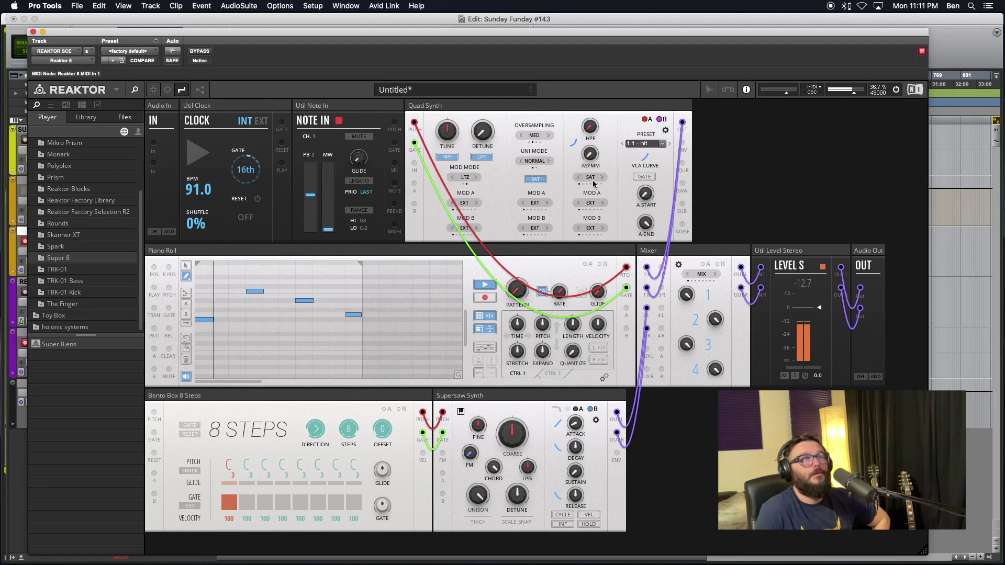
{"action": "left_click", "coordinate": [665, 130]}
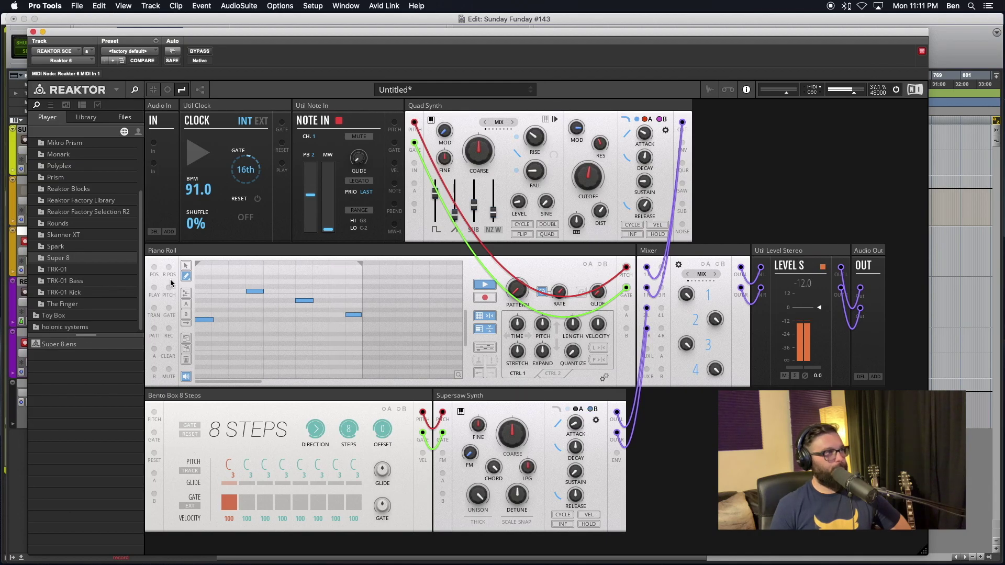
Start the internal clock and patch its Gate output into the Gate input of Bento Box 8 Steps
{"action": "left_click", "coordinate": [250, 124]}
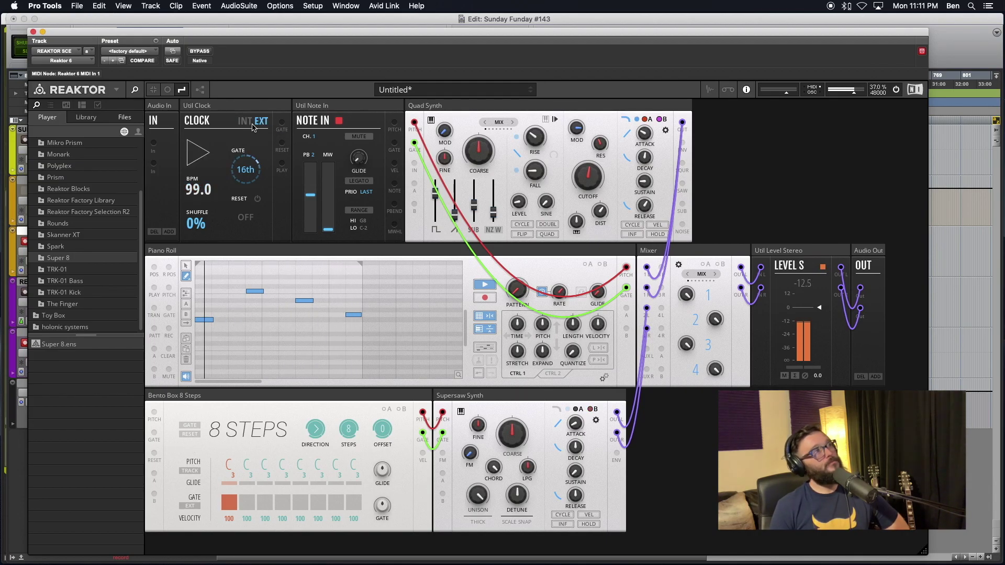
{"action": "left_click", "coordinate": [250, 124]}
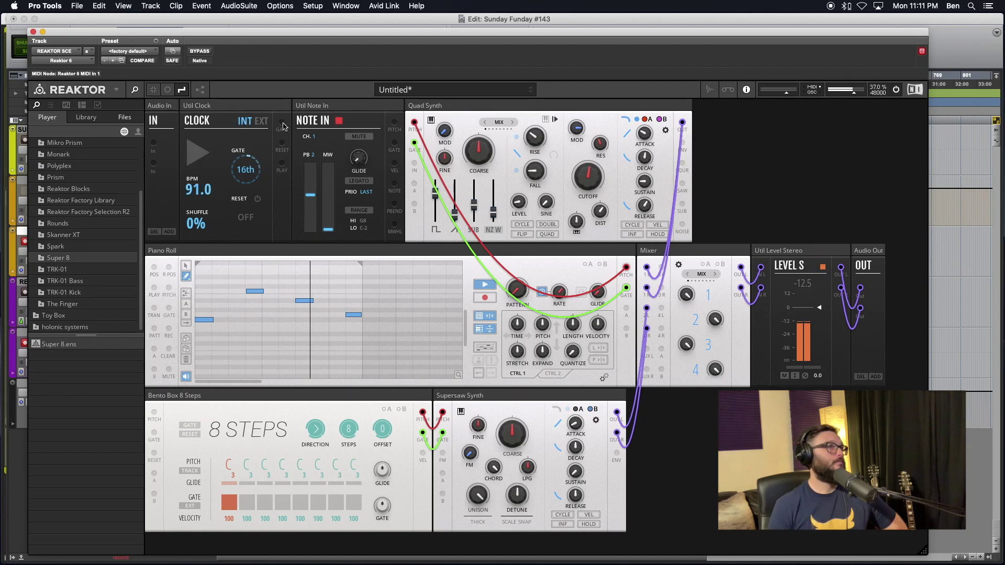
{"action": "left_click", "coordinate": [210, 163]}
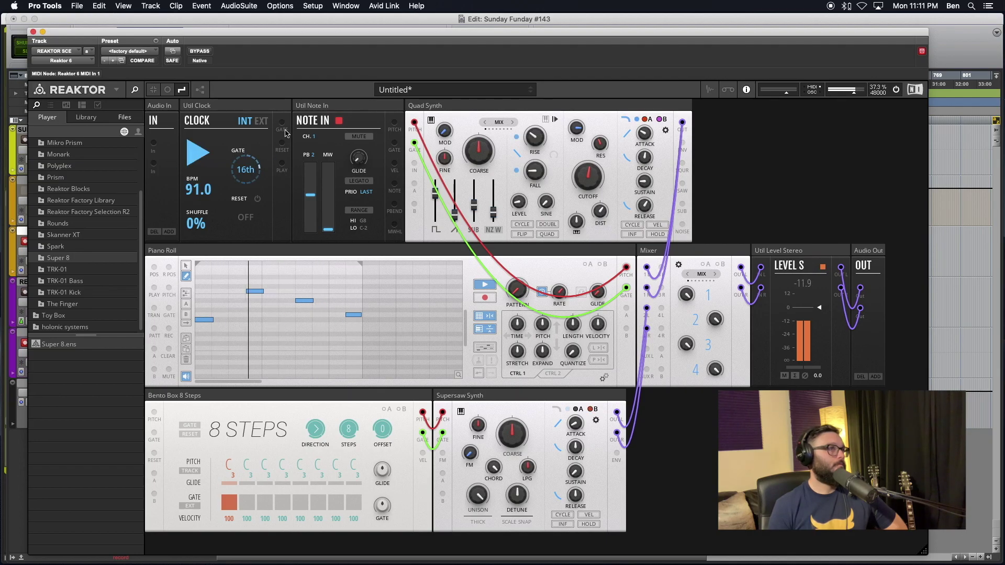
{"action": "left_click_drag", "start_coordinate": [283, 126], "coordinate": [156, 436]}
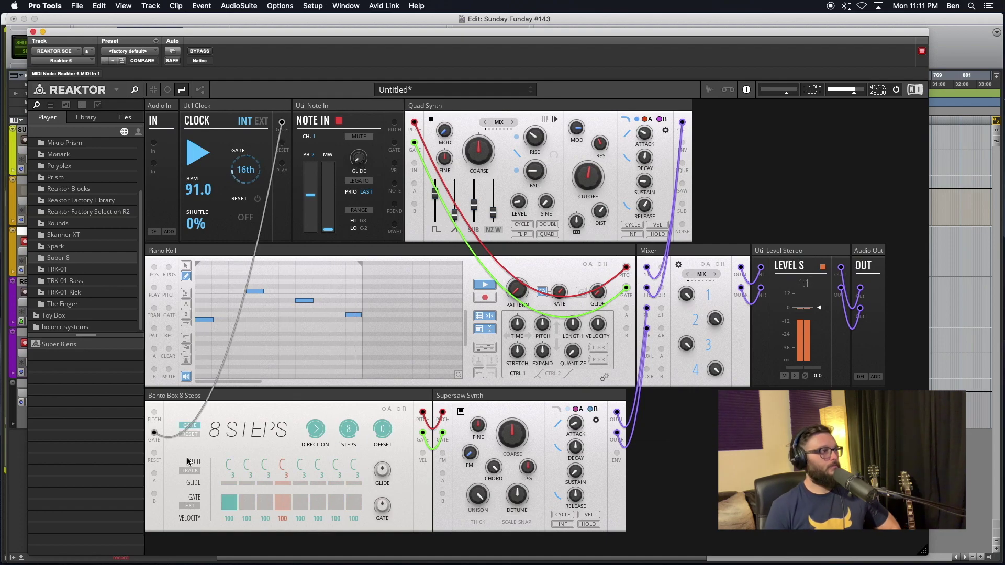
Lower Mixer channel 2 to 18.3 and set the first Bento Box step's pitch to F#1 with its gate on
{"action": "left_click", "coordinate": [233, 505]}
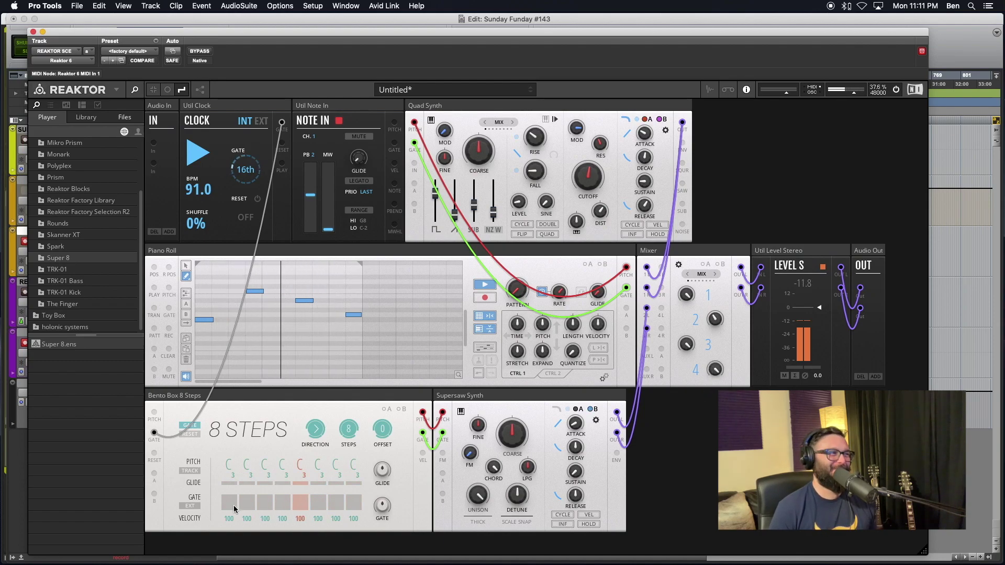
{"action": "left_click_drag", "start_coordinate": [715, 320], "coordinate": [712, 350]}
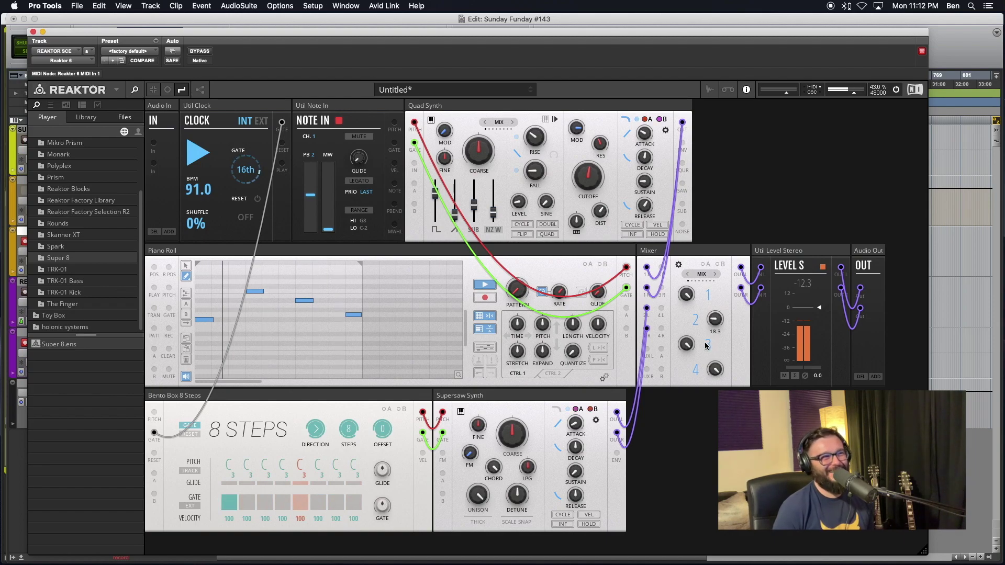
{"action": "left_click_drag", "start_coordinate": [228, 465], "coordinate": [227, 502]}
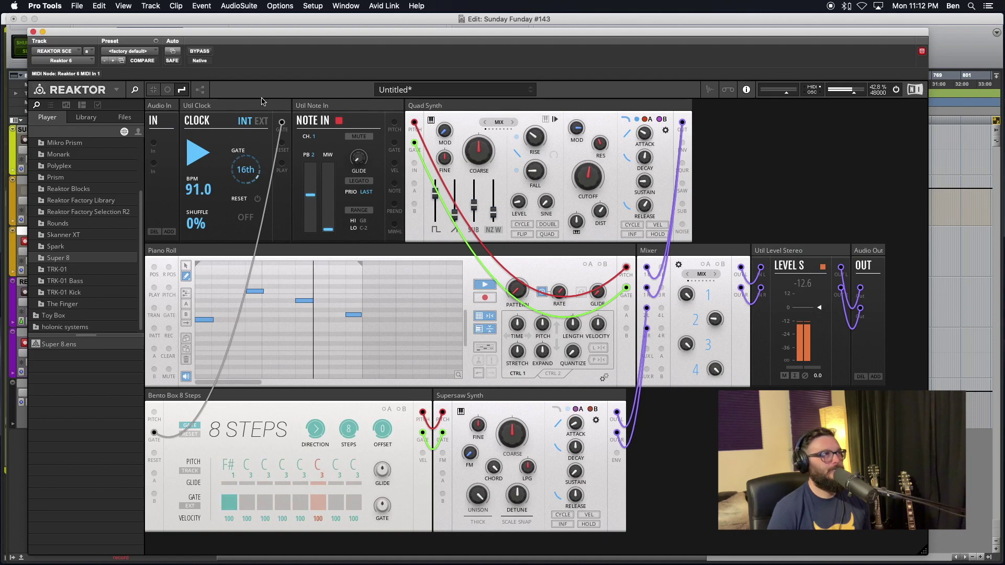
Patch the clock's Reset output into the Bento Box 8 Steps Reset input and restart the clock
{"action": "left_click", "coordinate": [196, 157]}
{"action": "left_click", "coordinate": [197, 157]}
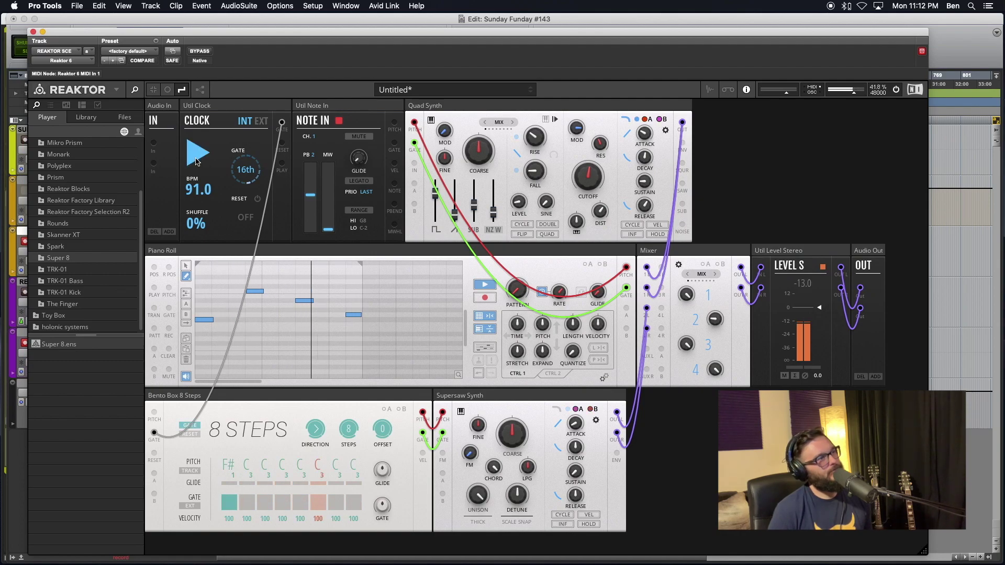
{"action": "left_click", "coordinate": [197, 156]}
{"action": "left_click_drag", "start_coordinate": [281, 145], "coordinate": [154, 455]}
{"action": "left_click", "coordinate": [197, 153]}
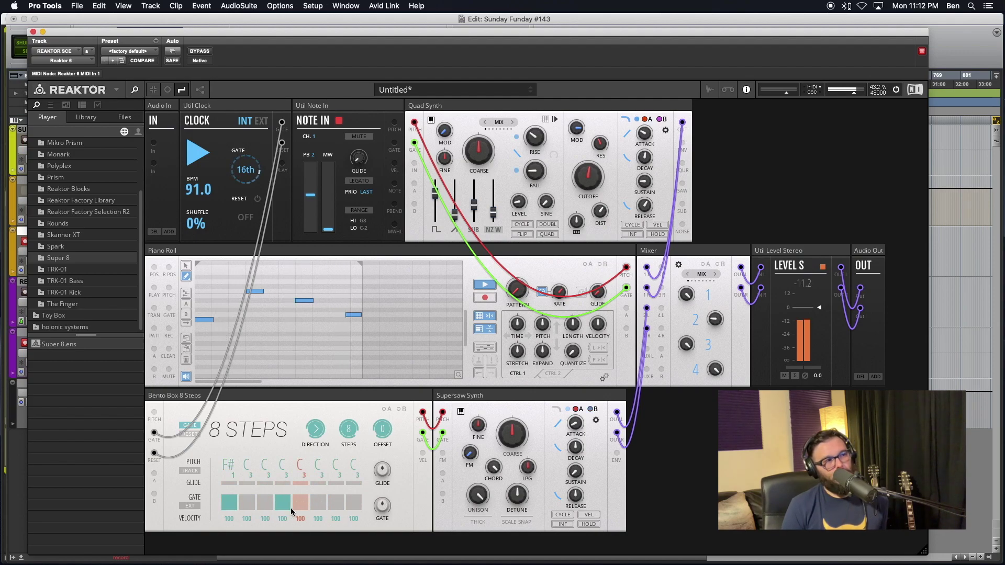
Try gates on Bento Box steps 4, 5 and 7, and leave only the first step's gate on
{"action": "left_click", "coordinate": [283, 504]}
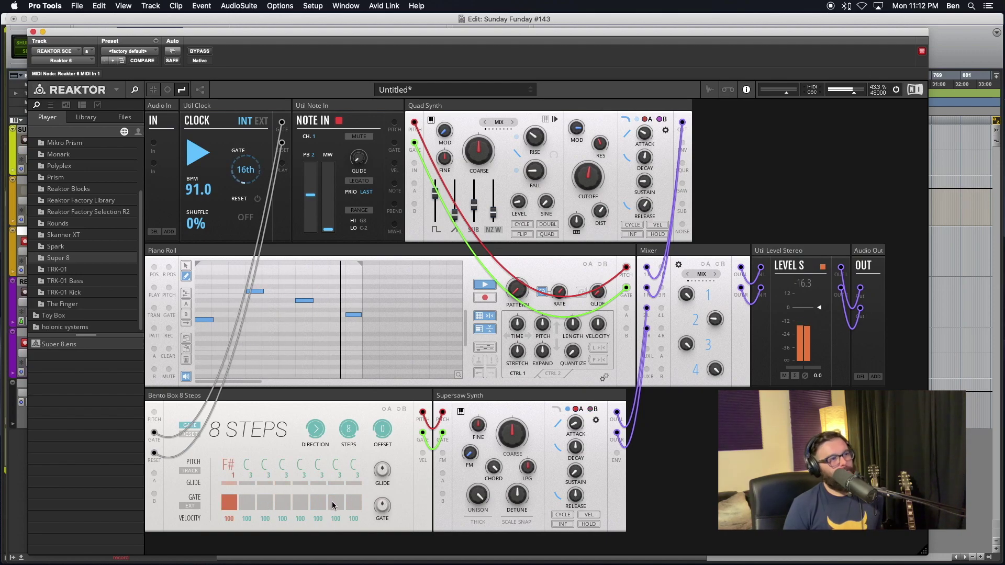
{"action": "left_click", "coordinate": [300, 505]}
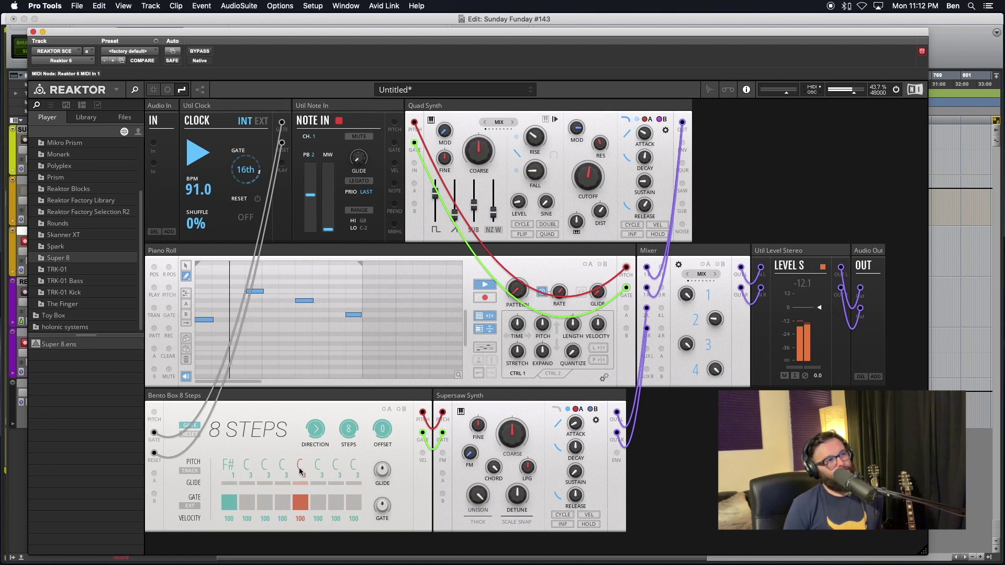
{"action": "left_click", "coordinate": [300, 504]}
{"action": "left_click", "coordinate": [336, 502]}
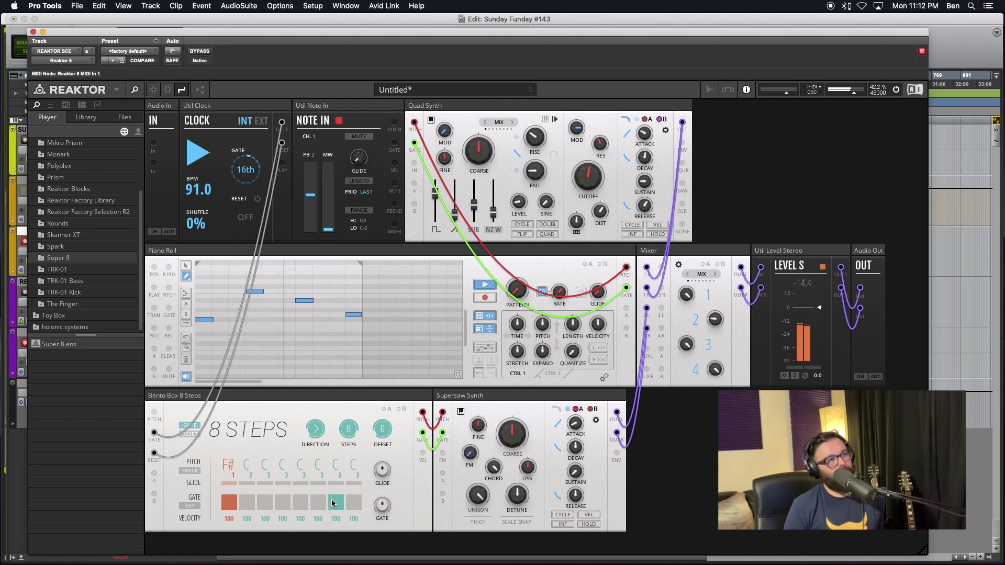
{"action": "left_click", "coordinate": [334, 500]}
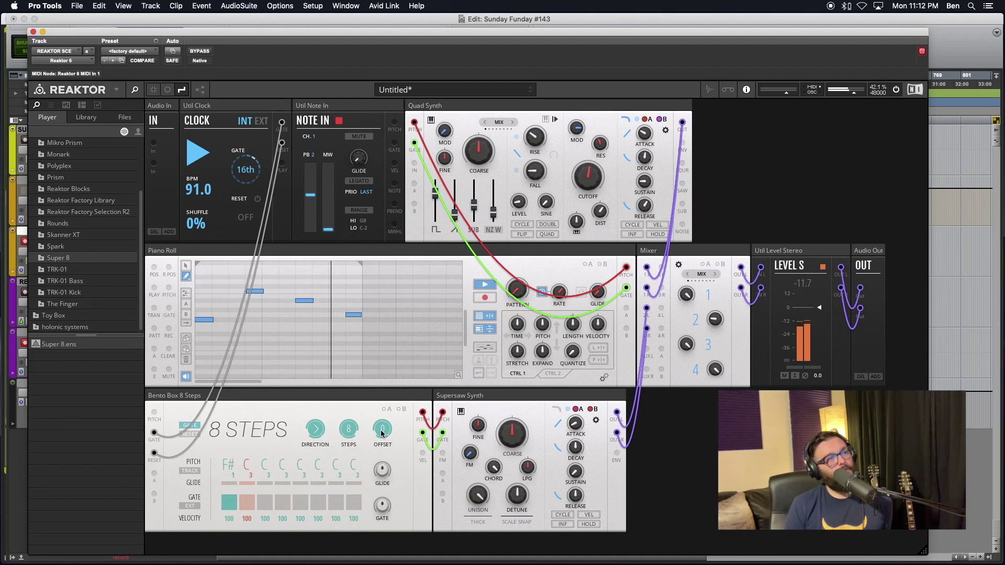
Try different Bento Box offsets, return the offset to 0, and set the first step's pitch back to F#1
{"action": "left_click_drag", "start_coordinate": [382, 428], "coordinate": [373, 468]}
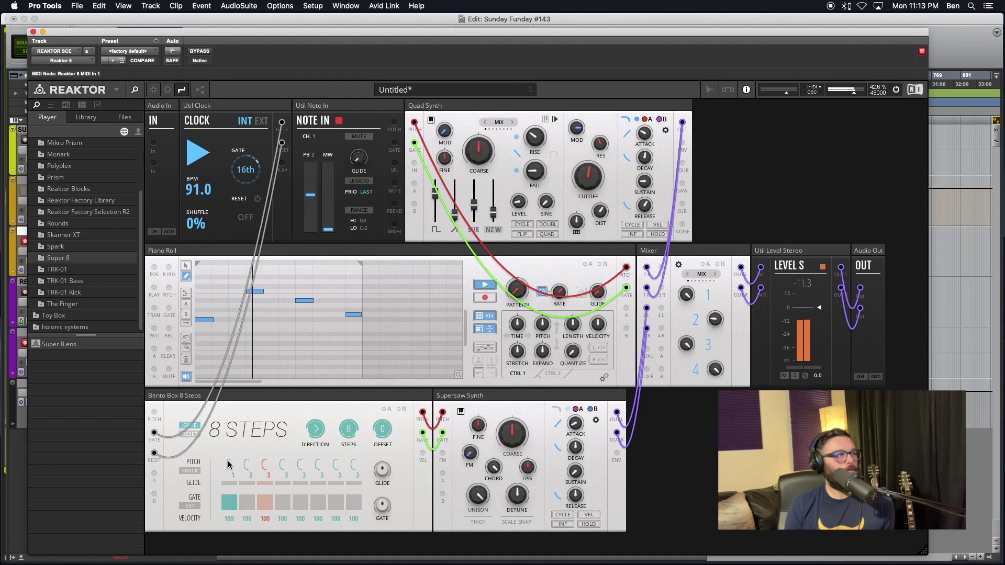
{"action": "left_click_drag", "start_coordinate": [228, 464], "coordinate": [228, 473]}
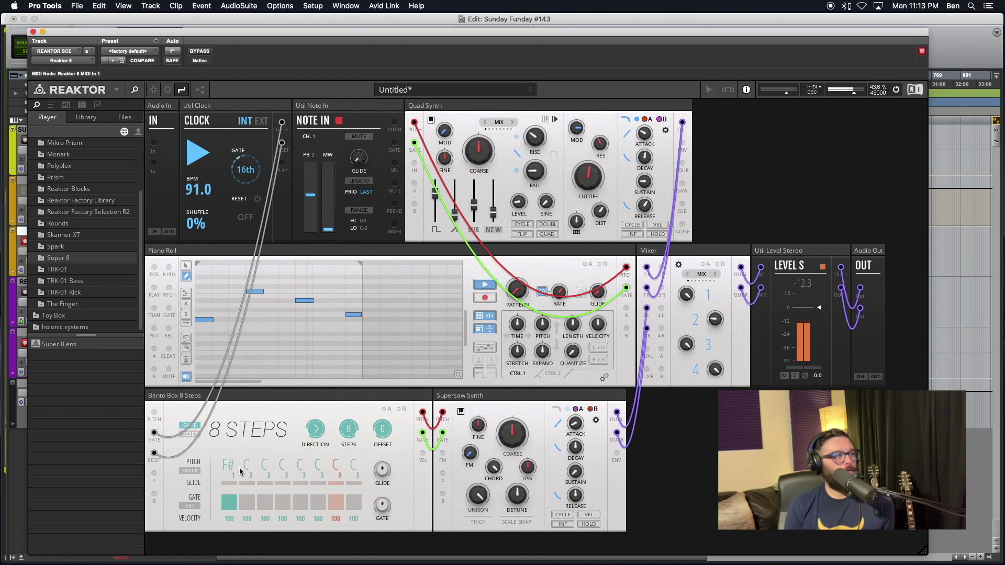
Set Bento Box step 2's pitch to F#2, and step 3's pitch to F#0 with its gate on
{"action": "right_click", "coordinate": [250, 469]}
{"action": "left_click", "coordinate": [262, 465]}
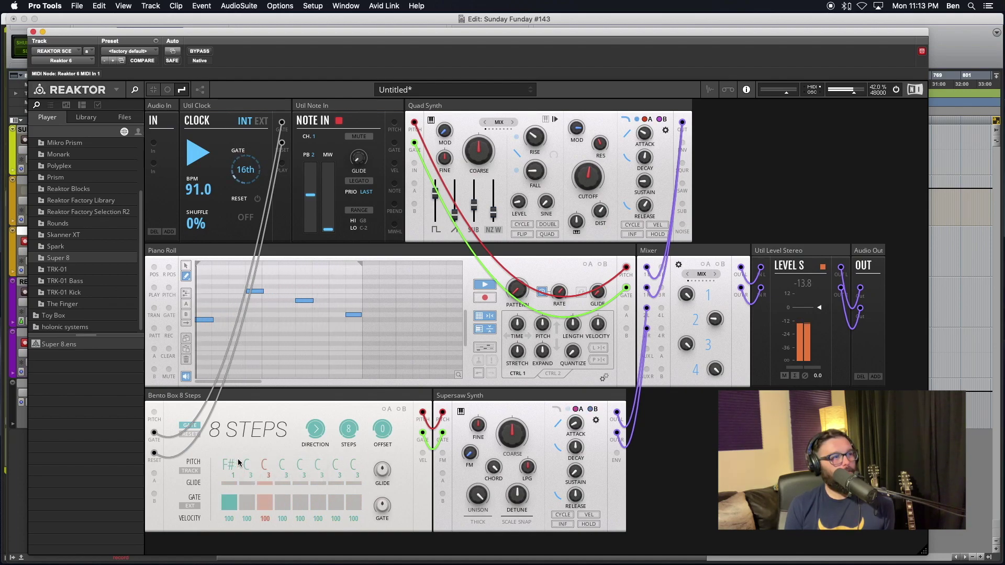
{"action": "left_click_drag", "start_coordinate": [245, 464], "coordinate": [249, 483]}
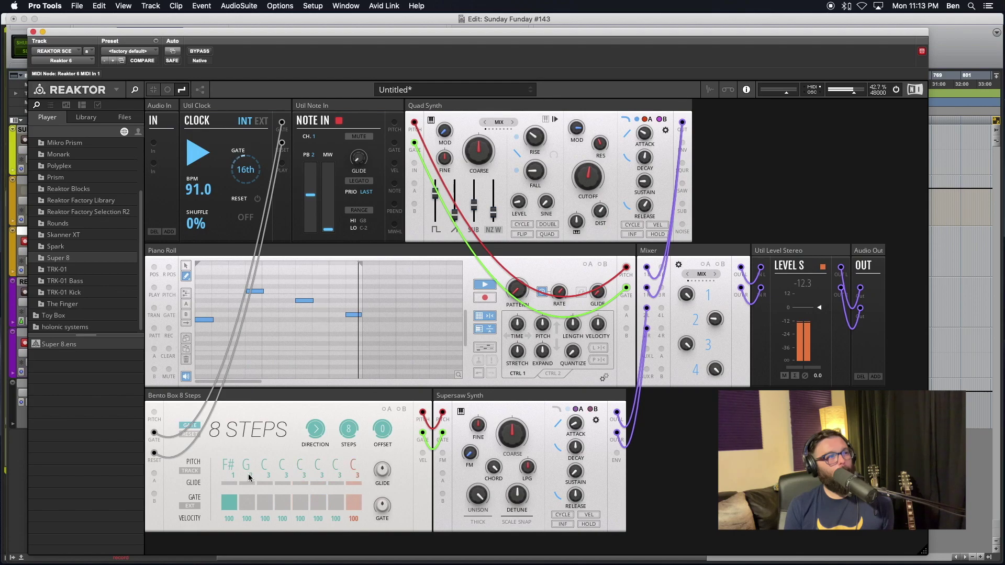
{"action": "left_click_drag", "start_coordinate": [250, 478], "coordinate": [250, 482]}
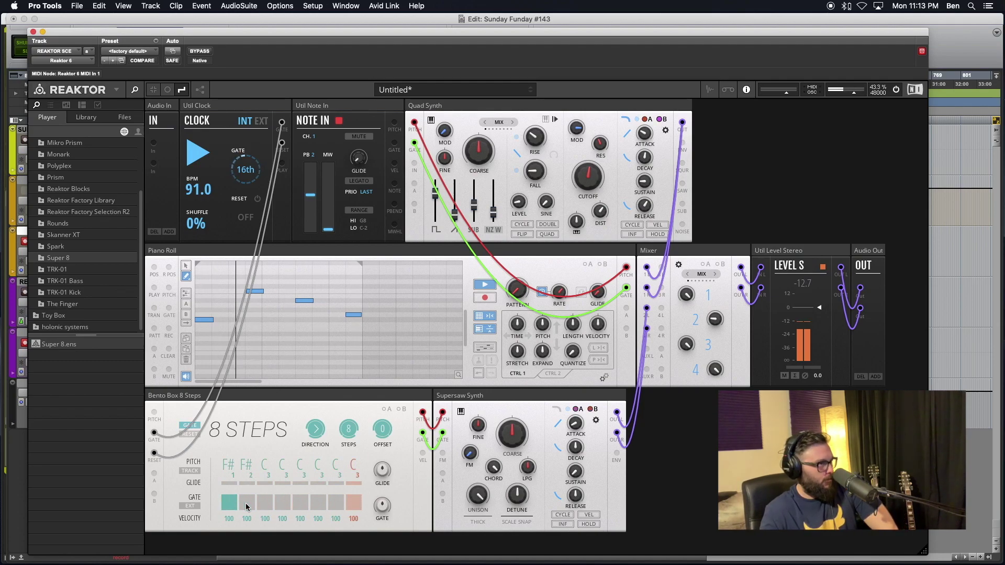
{"action": "left_click_drag", "start_coordinate": [267, 477], "coordinate": [267, 517]}
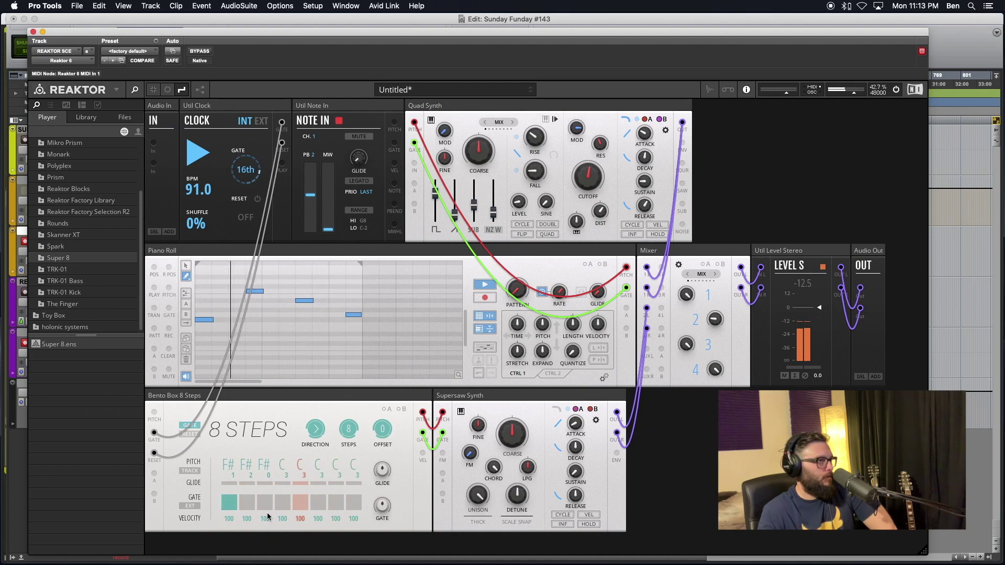
{"action": "left_click", "coordinate": [265, 506]}
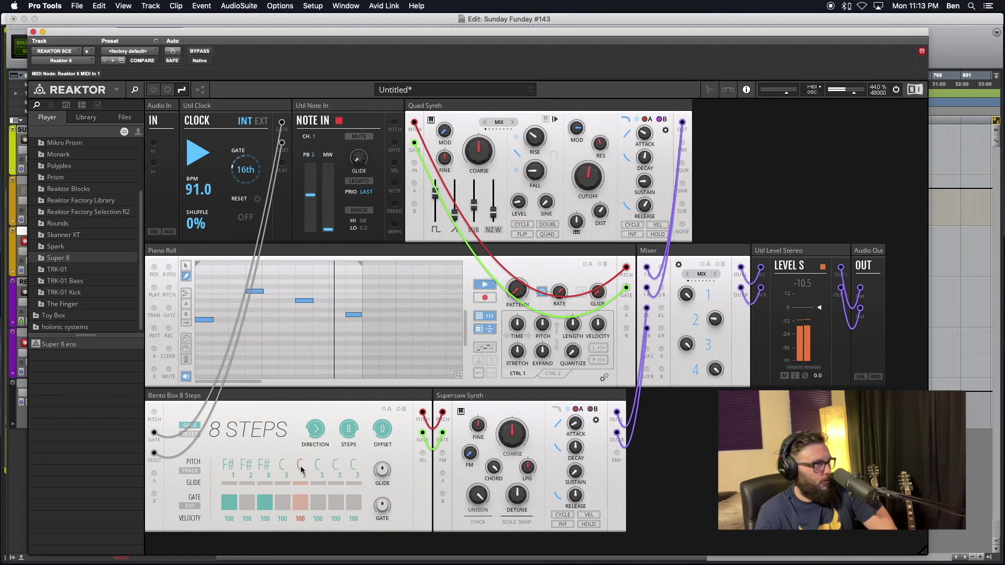
Set Bento Box step 5's pitch to F#1, and step 7's pitch to A#2 with its gate on
{"action": "scroll", "coordinate": [302, 471], "scroll_direction": "down", "scroll_amount": 1}
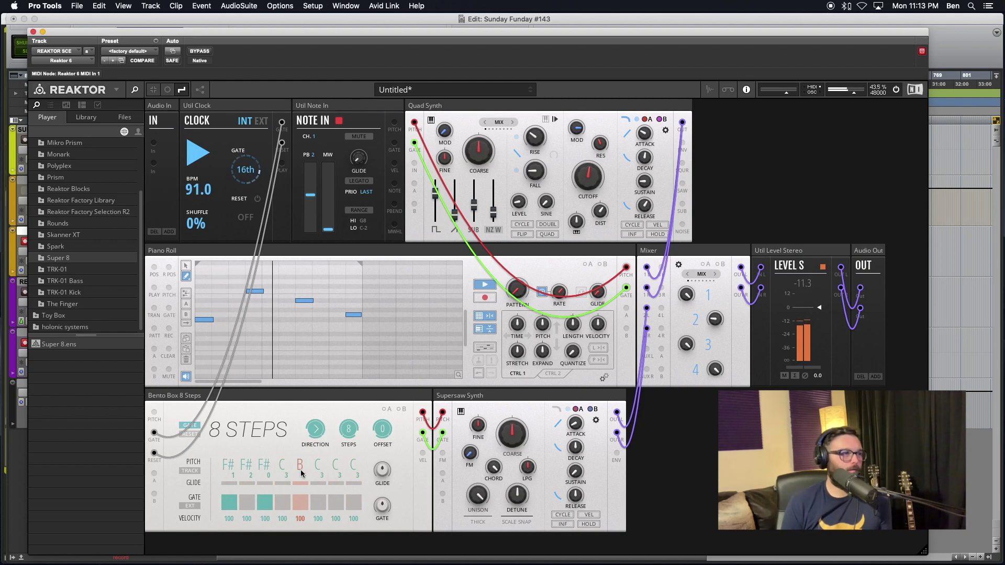
{"action": "left_click_drag", "start_coordinate": [301, 474], "coordinate": [309, 506]}
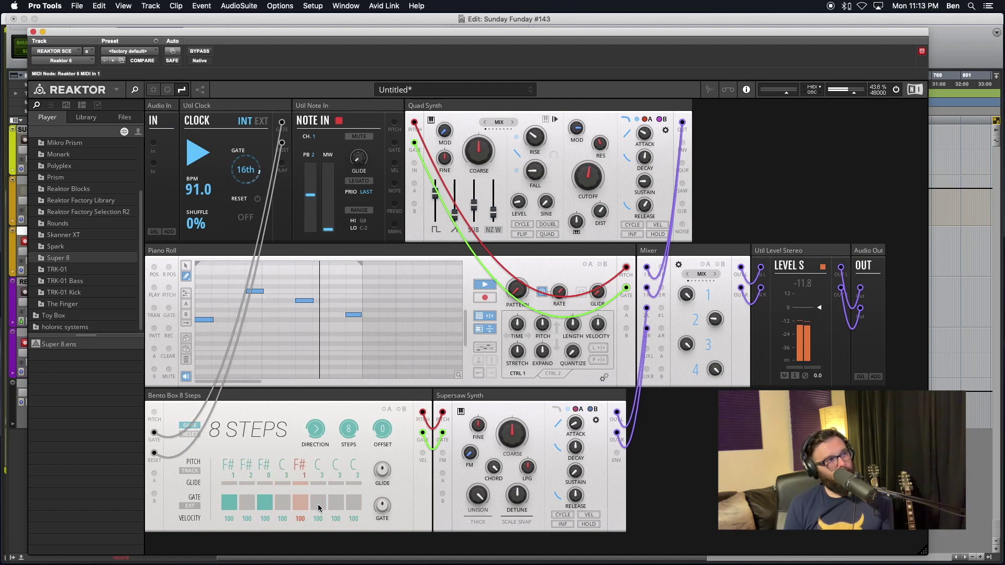
{"action": "left_click", "coordinate": [341, 504]}
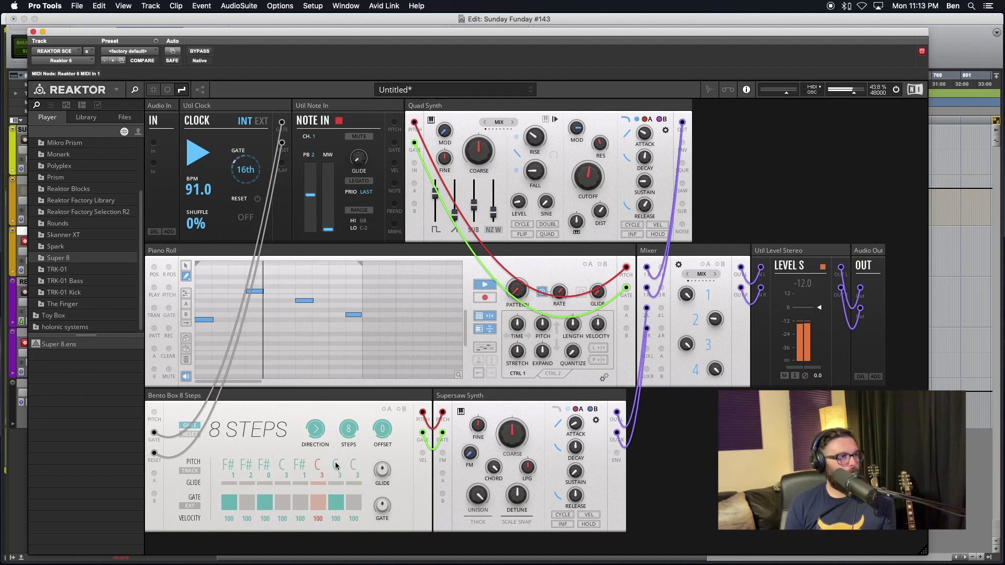
{"action": "mouse_move", "coordinate": [339, 467]}
{"action": "left_mouse_down"}
{"action": "mouse_move", "coordinate": [341, 476]}
{"action": "mouse_move", "coordinate": [341, 467]}
{"action": "left_mouse_up"}
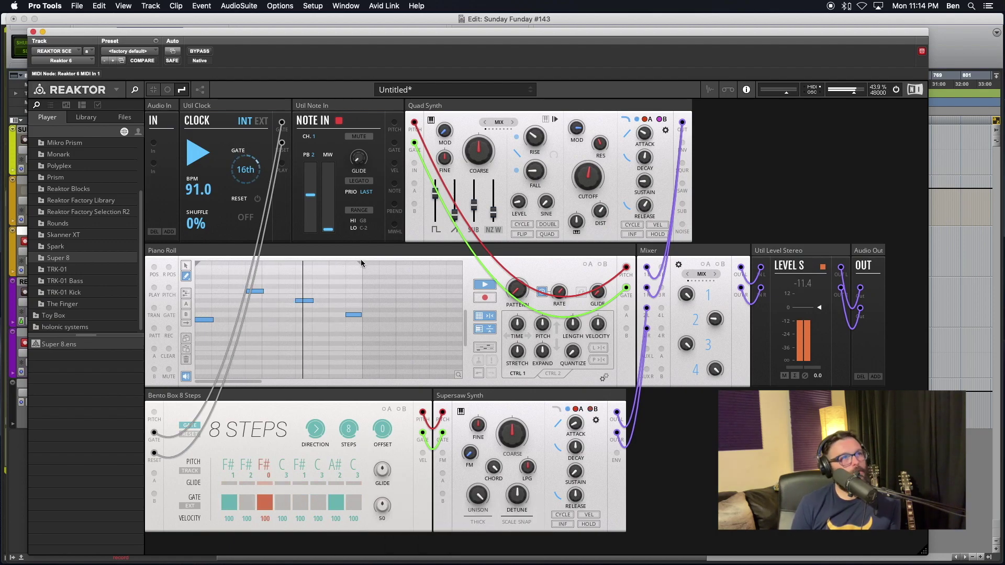
Extend the Piano Roll's loop end and shift its second, third and fourth notes slightly earlier
{"action": "left_click_drag", "start_coordinate": [361, 264], "coordinate": [394, 265]}
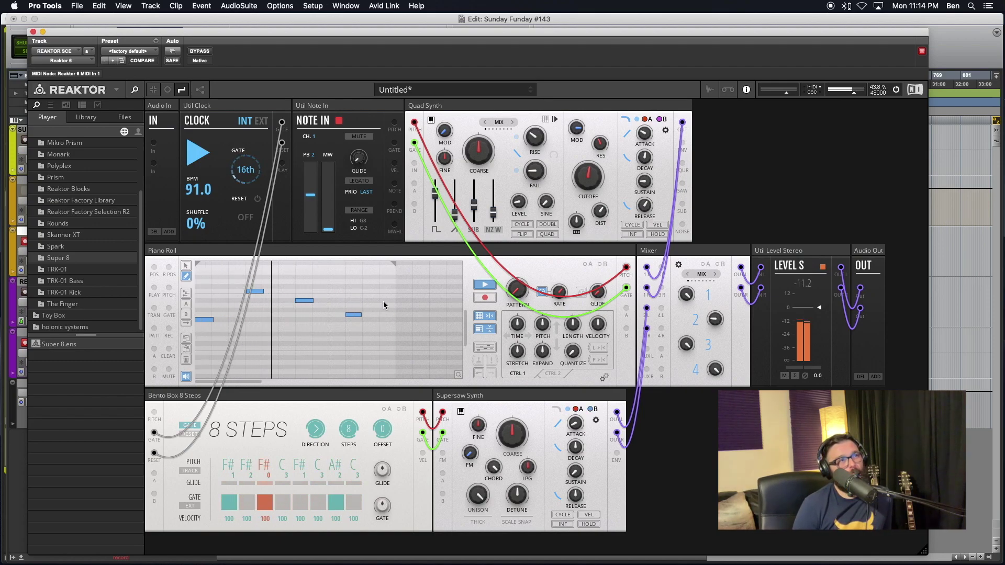
{"action": "left_click_drag", "start_coordinate": [256, 290], "coordinate": [242, 291]}
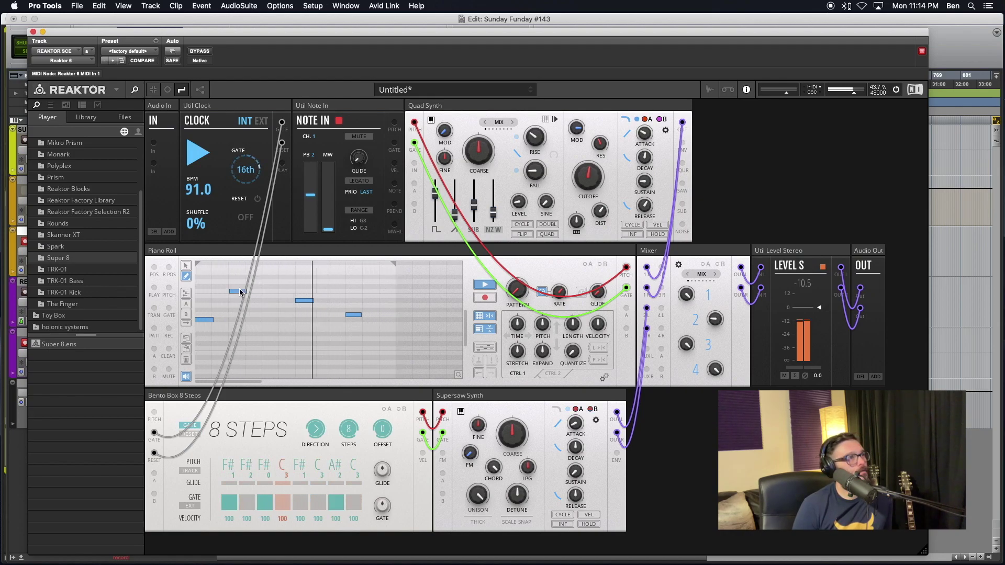
{"action": "left_click_drag", "start_coordinate": [305, 302], "coordinate": [290, 302]}
{"action": "left_click_drag", "start_coordinate": [348, 316], "coordinate": [339, 318]}
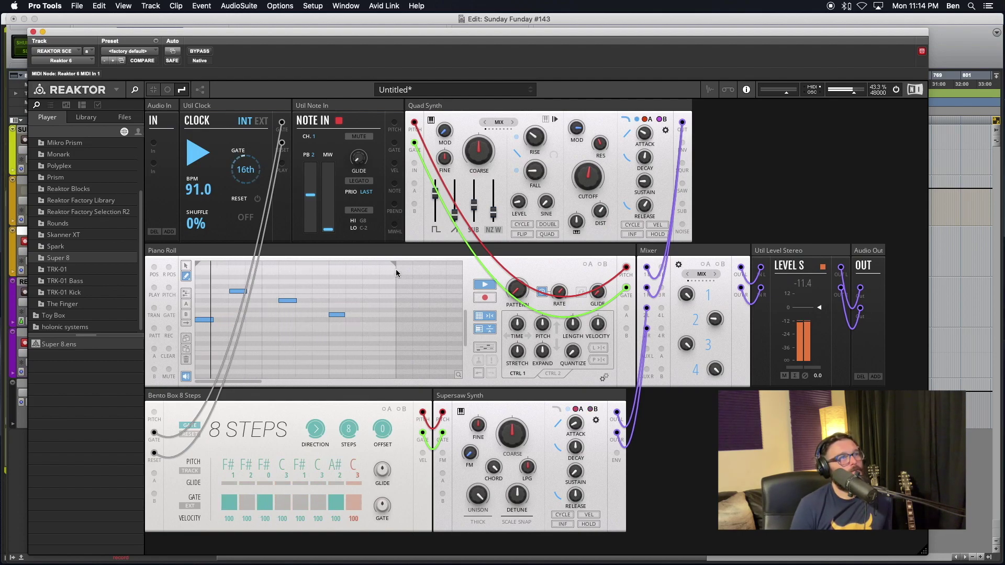
Try shorter Piano Roll loop lengths, and return the loop end to its extended position
{"action": "left_click_drag", "start_coordinate": [393, 263], "coordinate": [369, 264]}
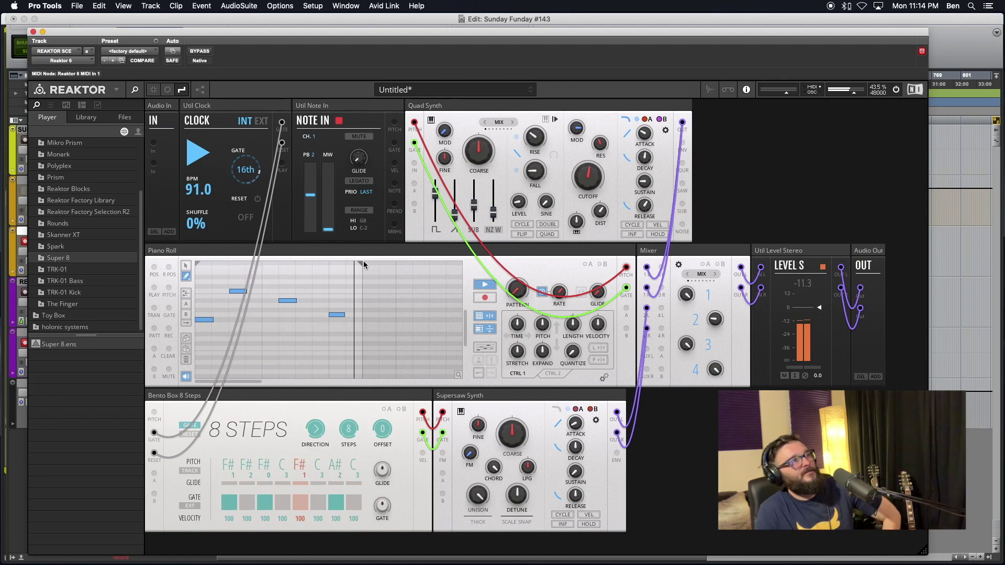
{"action": "left_click_drag", "start_coordinate": [360, 263], "coordinate": [376, 263]}
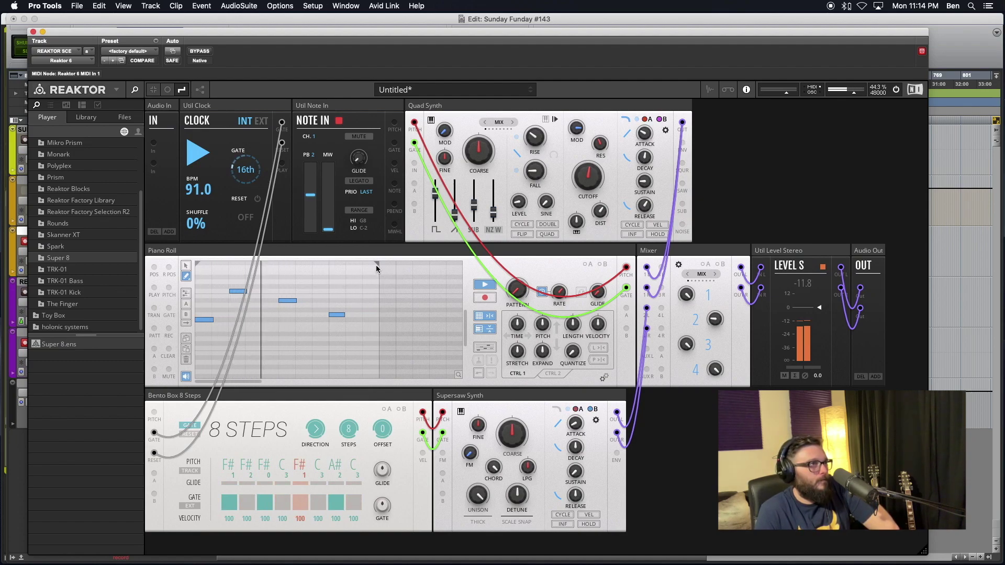
{"action": "left_click_drag", "start_coordinate": [375, 263], "coordinate": [394, 265]}
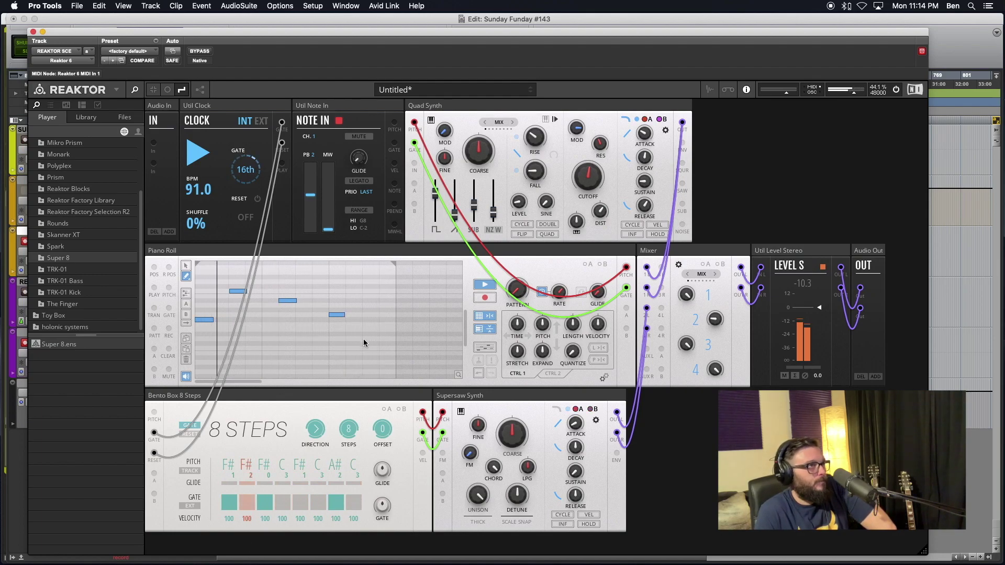
Lower the last Piano Roll note to the first note's pitch, trying a later start before returning it to its original timing
{"action": "left_click_drag", "start_coordinate": [338, 320], "coordinate": [354, 322]}
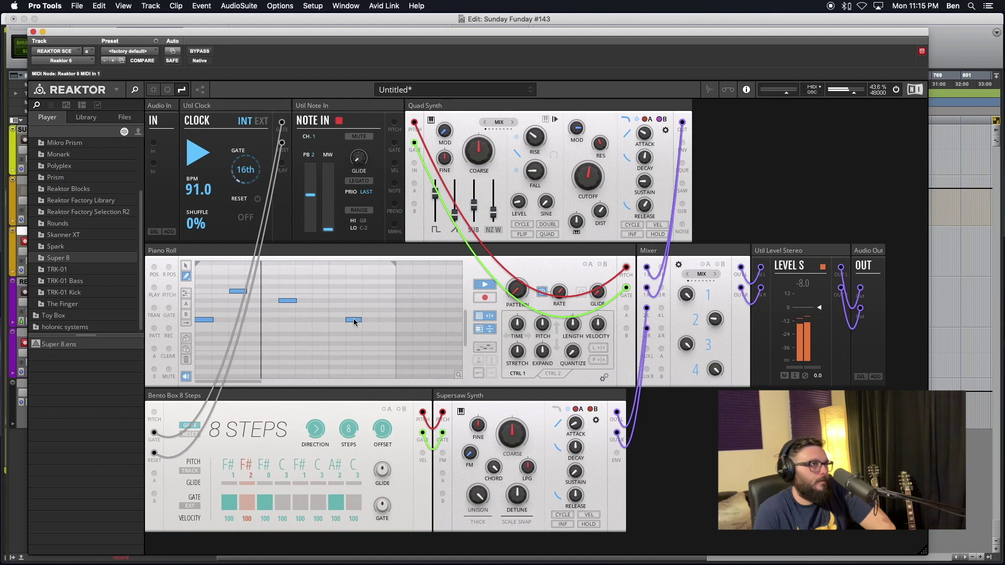
{"action": "left_click_drag", "start_coordinate": [353, 319], "coordinate": [342, 324]}
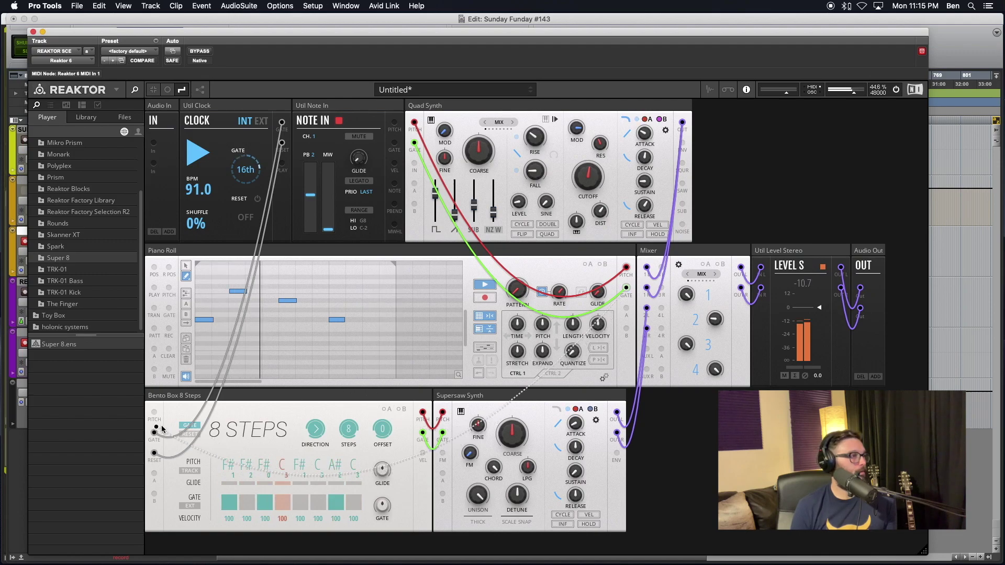
Patch the Piano Roll's Gate output into the Bento Box 8 Steps Gate input, replacing the clock, and try the sequencer's gate length
{"action": "left_click_drag", "start_coordinate": [627, 289], "coordinate": [155, 433]}
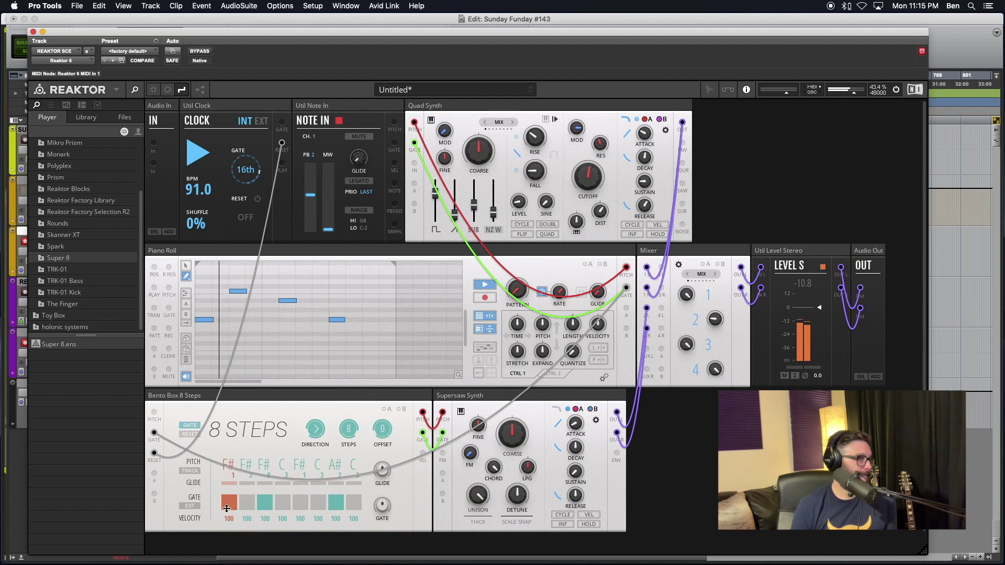
{"action": "left_click_drag", "start_coordinate": [383, 507], "coordinate": [400, 422]}
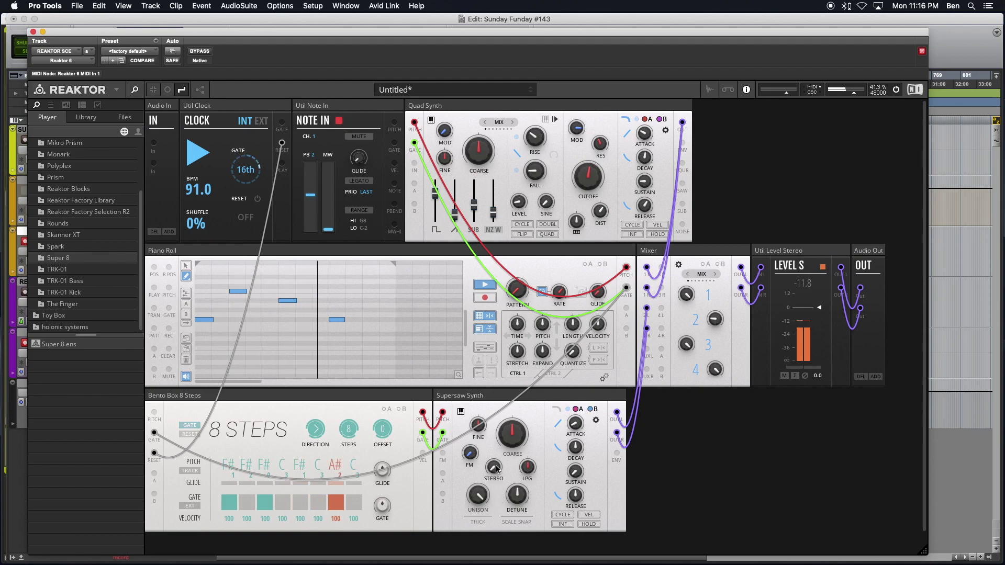
Lower the Supersaw Synth's Unison, raise its Detune slightly, and try different Stereo and FM amounts
{"action": "left_click_drag", "start_coordinate": [494, 469], "coordinate": [489, 449]}
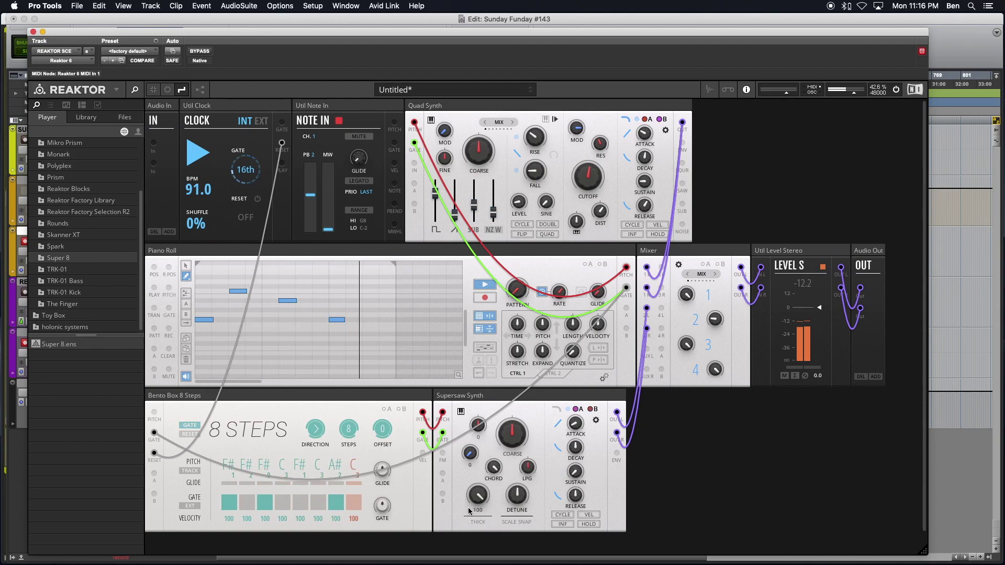
{"action": "left_click_drag", "start_coordinate": [482, 496], "coordinate": [481, 526]}
{"action": "mouse_move", "coordinate": [516, 495]}
{"action": "left_mouse_down"}
{"action": "mouse_move", "coordinate": [525, 474]}
{"action": "mouse_move", "coordinate": [520, 502]}
{"action": "mouse_move", "coordinate": [524, 483]}
{"action": "left_mouse_up"}
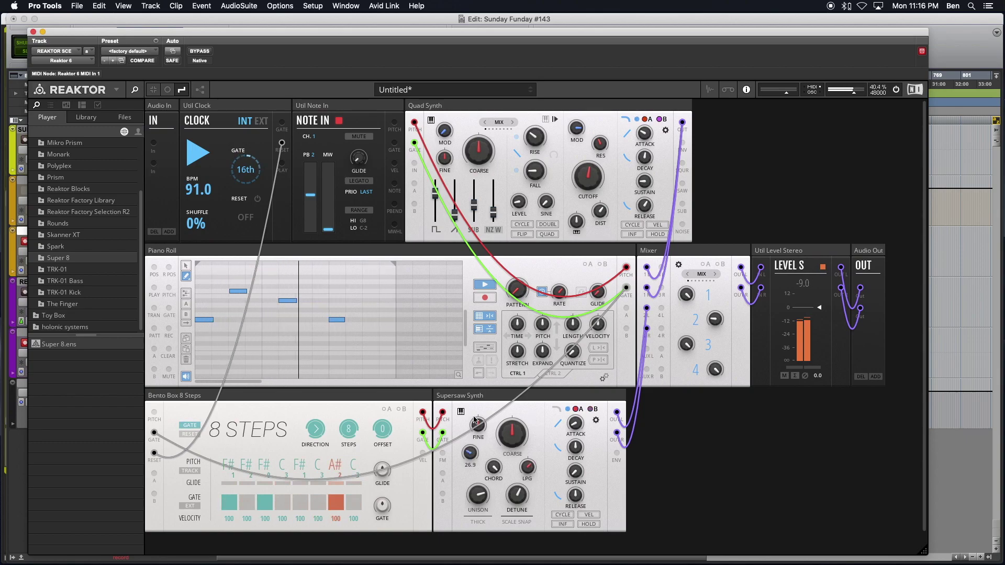
{"action": "left_click_drag", "start_coordinate": [462, 486], "coordinate": [461, 509]}
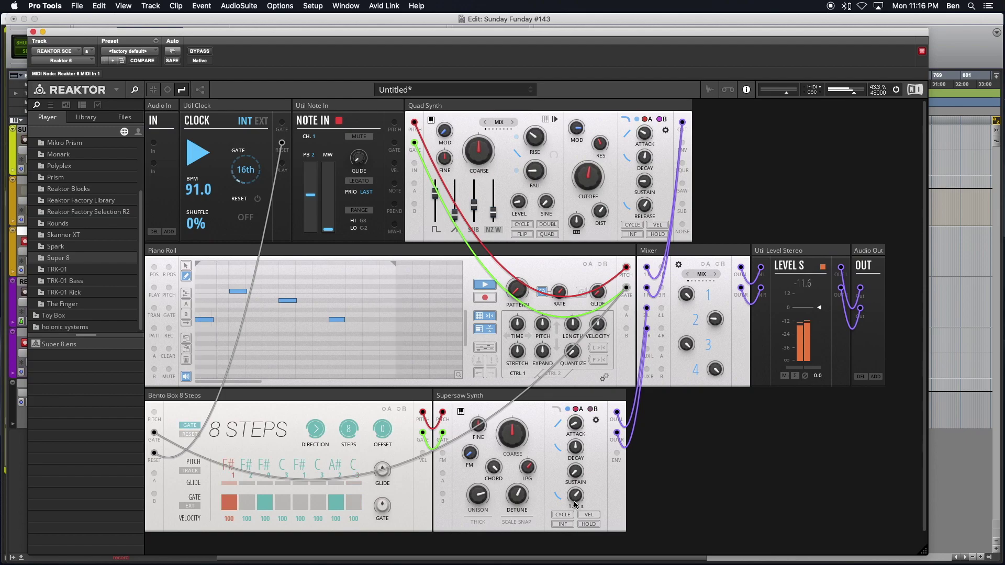
Search the blocks for "Filter" and browse the Filters folder of the library's Synth Pack for a suitable filter
{"action": "double_click", "coordinate": [661, 502]}
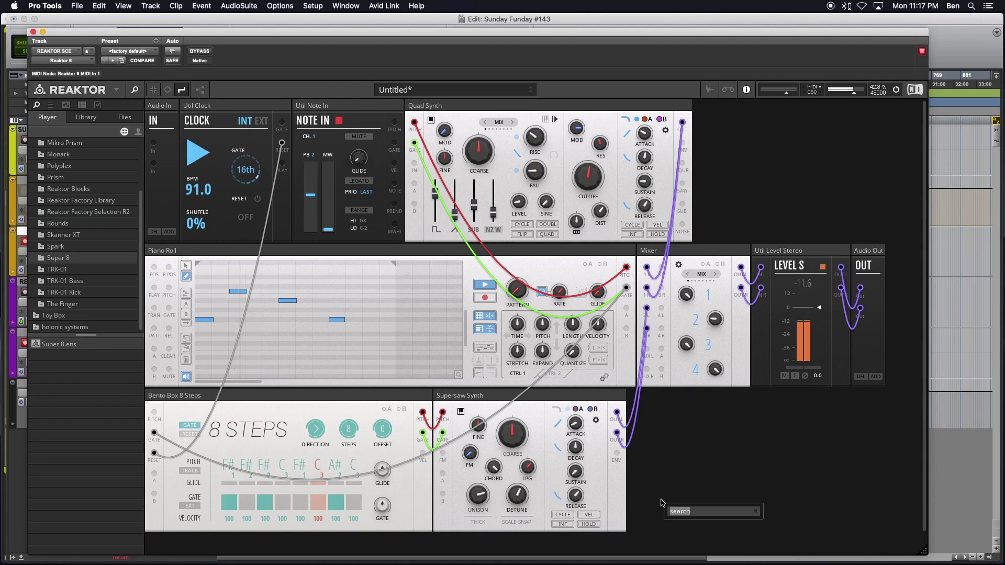
{"action": "type", "text": "Filter"}
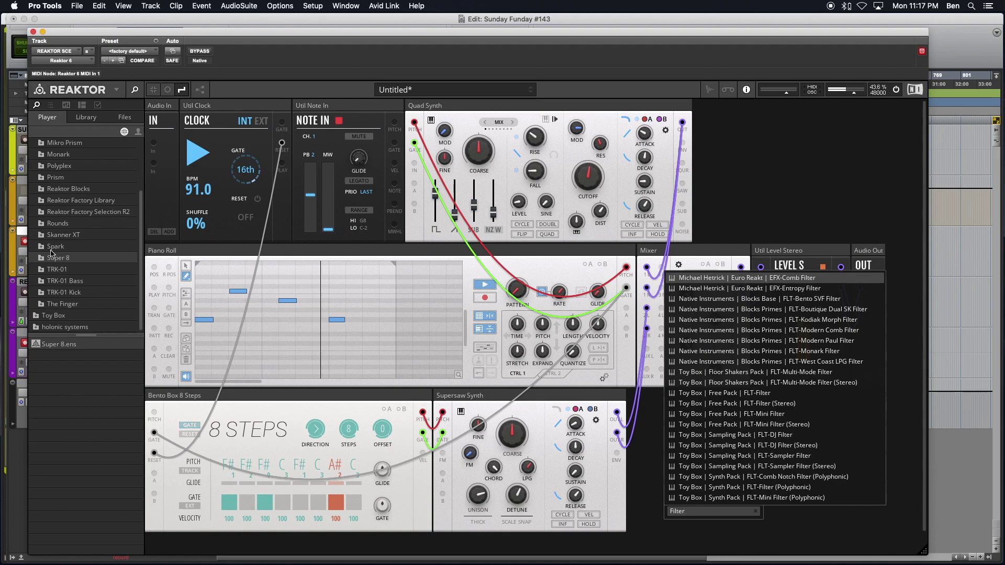
{"action": "left_click", "coordinate": [87, 117]}
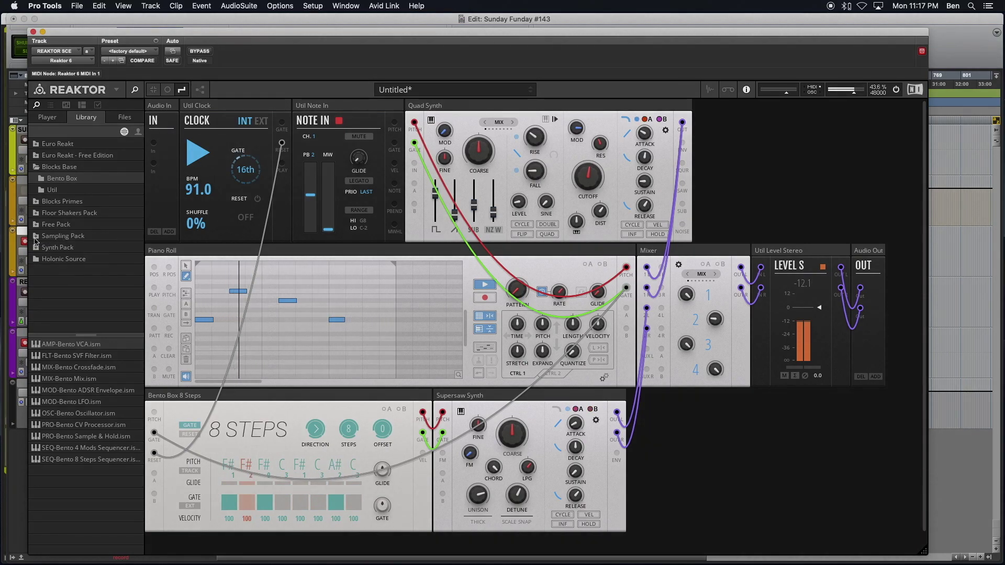
{"action": "left_click", "coordinate": [56, 247]}
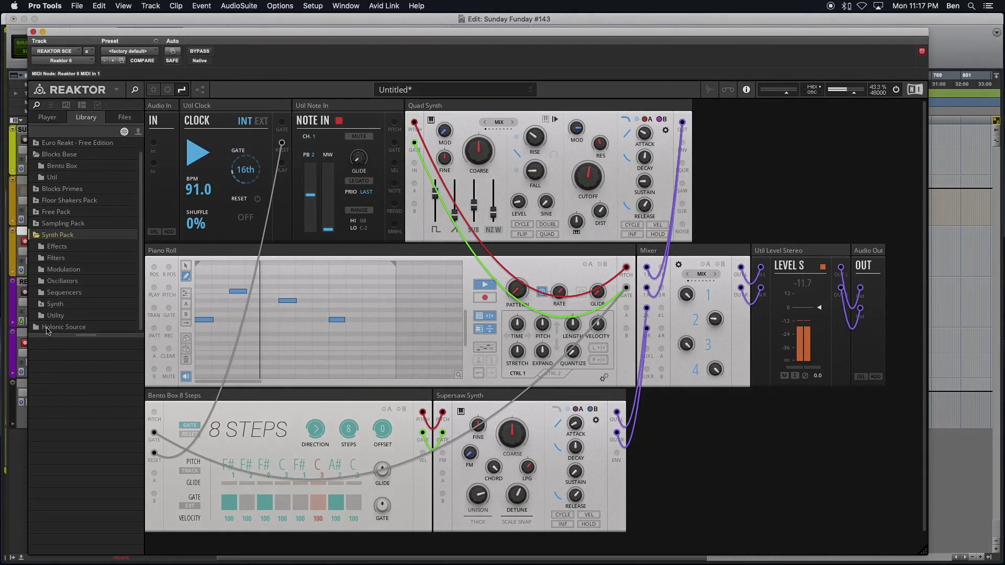
{"action": "left_click", "coordinate": [56, 258]}
{"action": "left_click", "coordinate": [105, 358]}
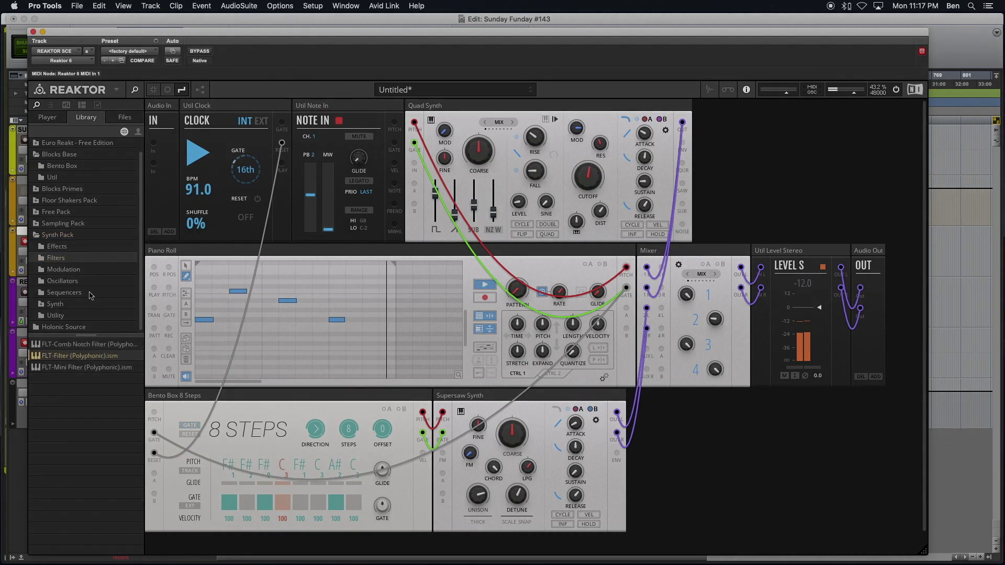
{"action": "left_click", "coordinate": [58, 234]}
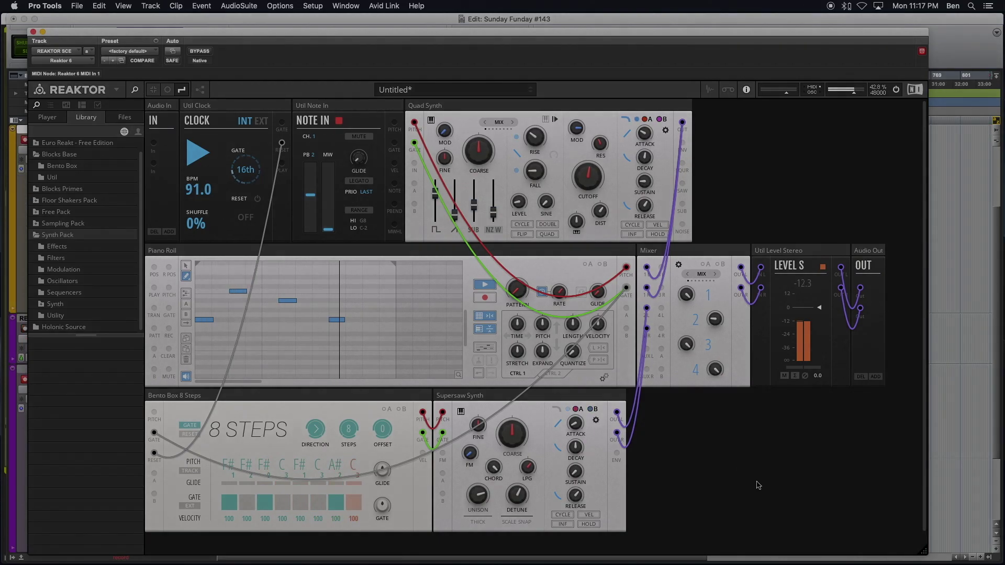
Reposition the plug-in window slightly and search for "filter" in the empty rack space beside Supersaw Synth to add a filter block
{"action": "left_click_drag", "start_coordinate": [572, 31], "coordinate": [575, 117]}
{"action": "left_click_drag", "start_coordinate": [725, 117], "coordinate": [728, 45]}
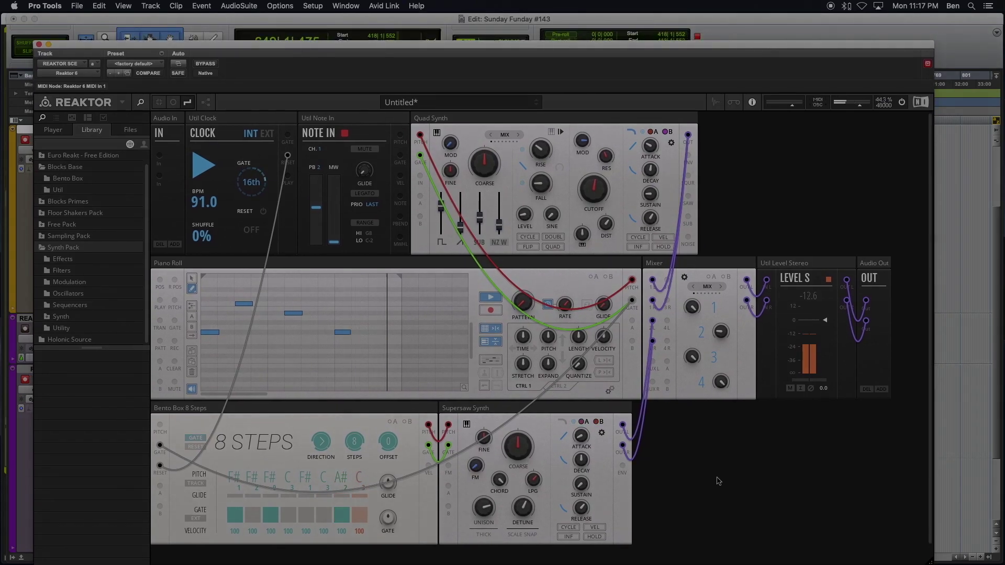
{"action": "double_click", "coordinate": [686, 470]}
{"action": "type", "text": "f"}
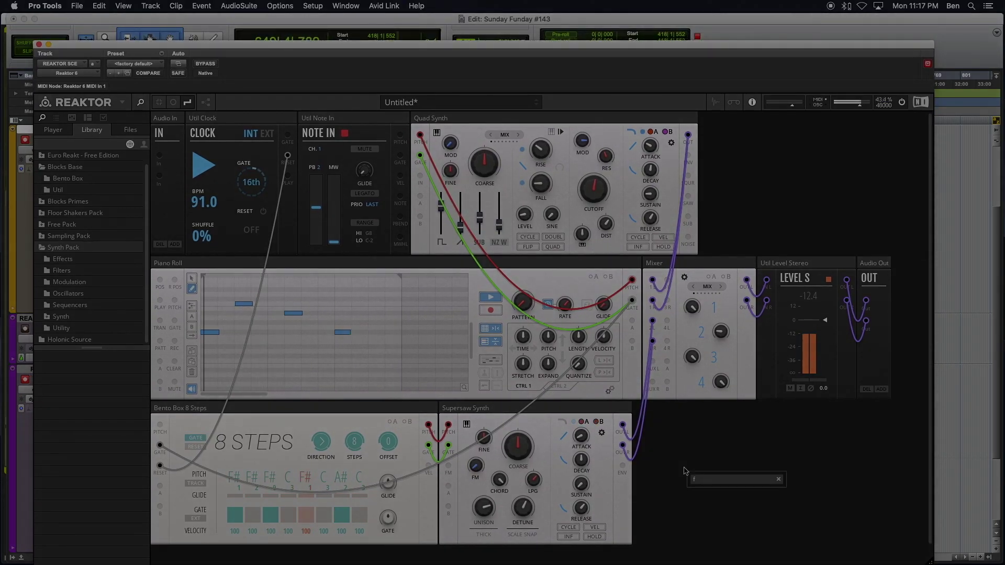
{"action": "type", "text": "ilter"}
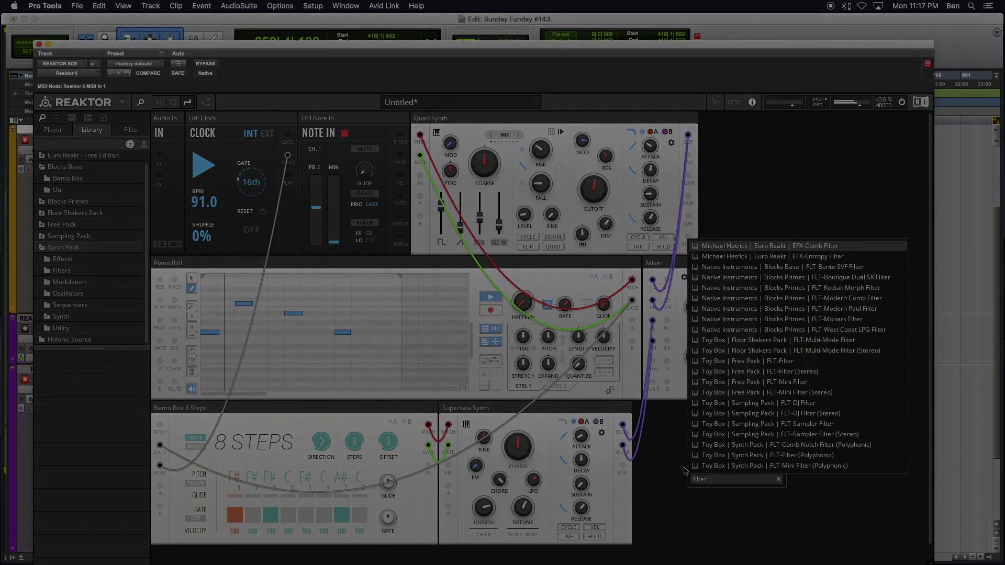